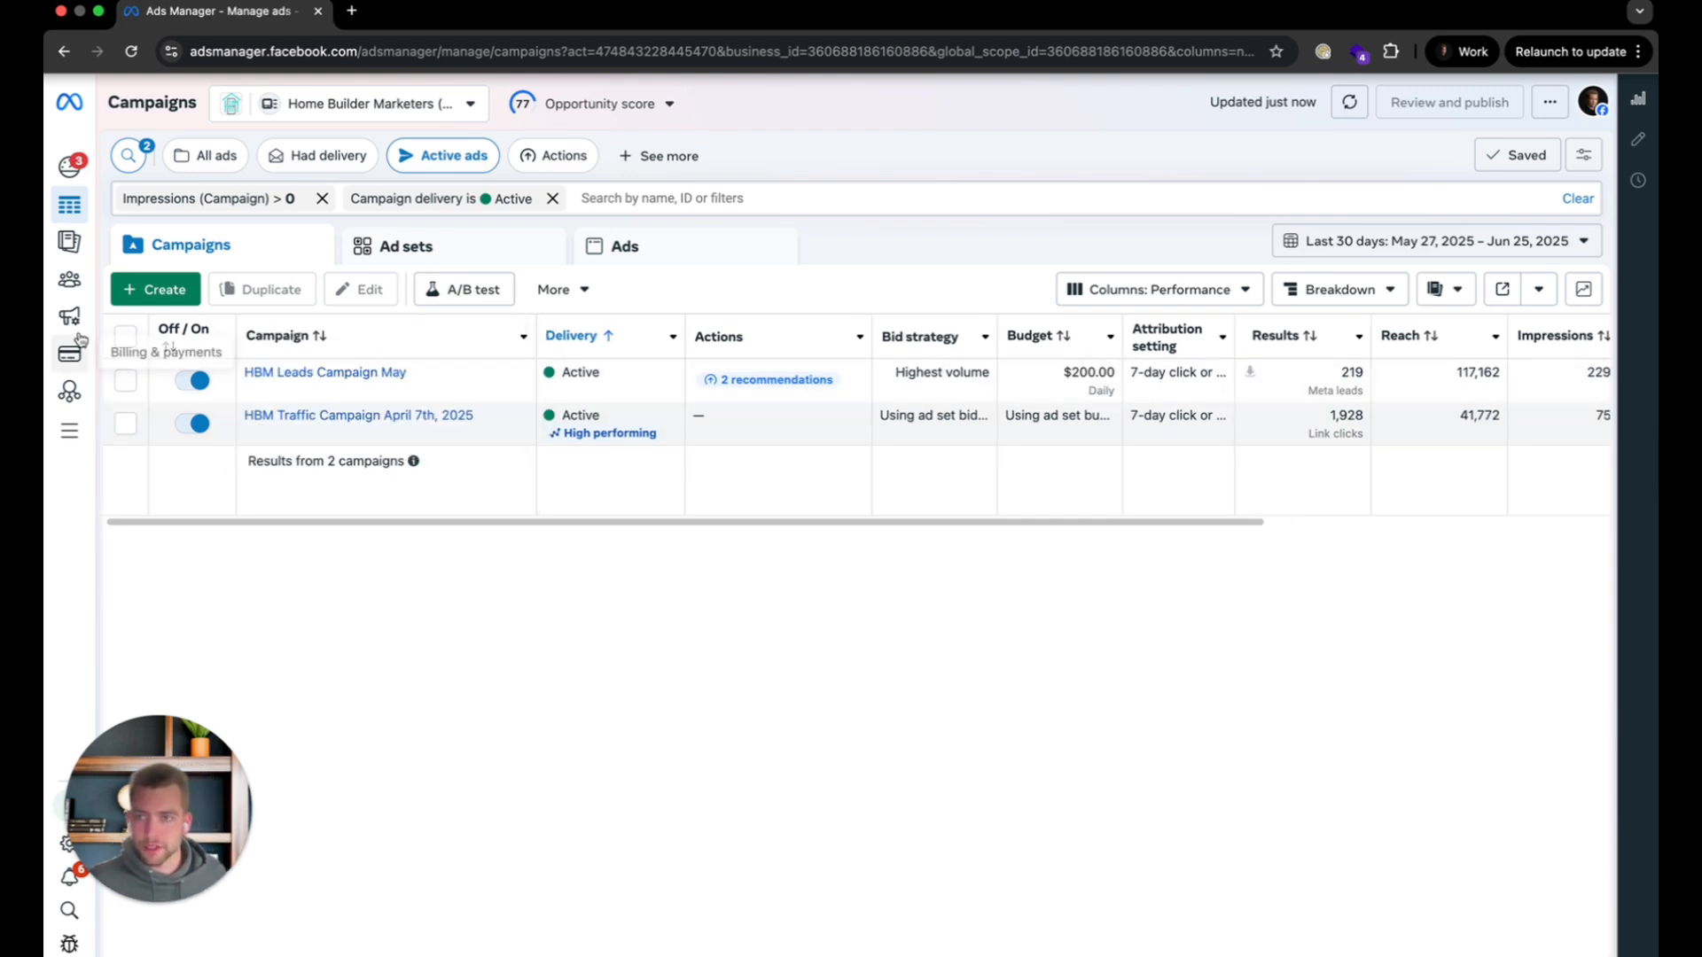
Create a new Auction campaign with the Leads objective, using the Manual leads campaign setup.
left_click(133, 302)
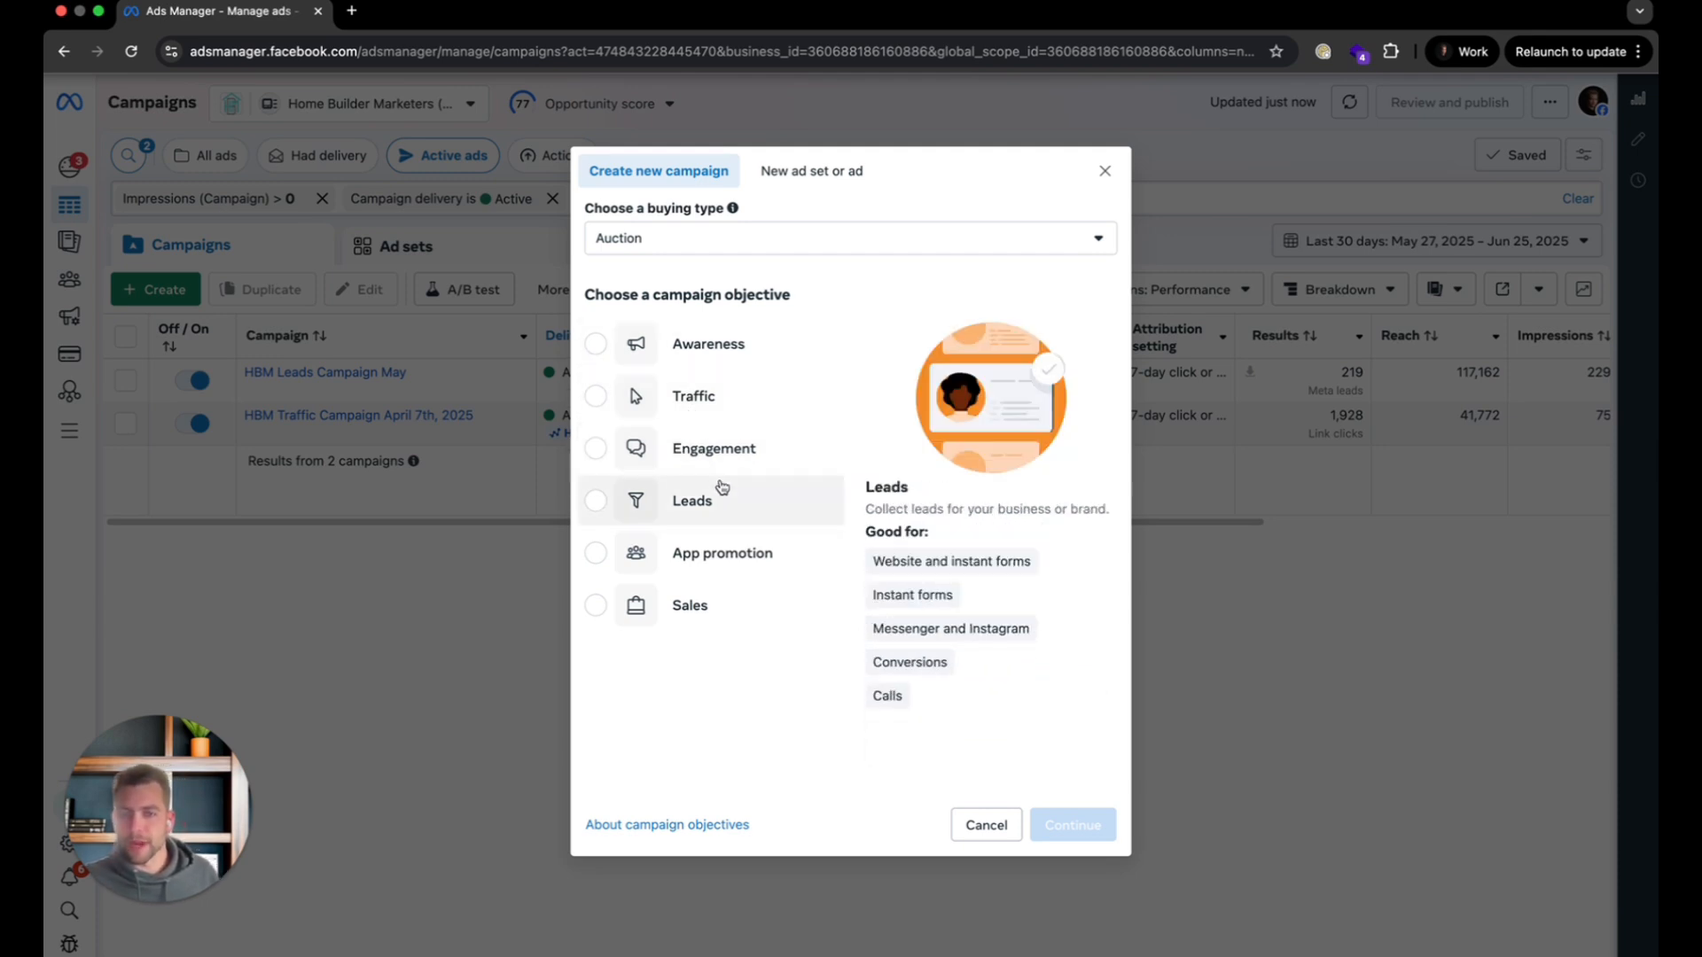
left_click(1105, 170)
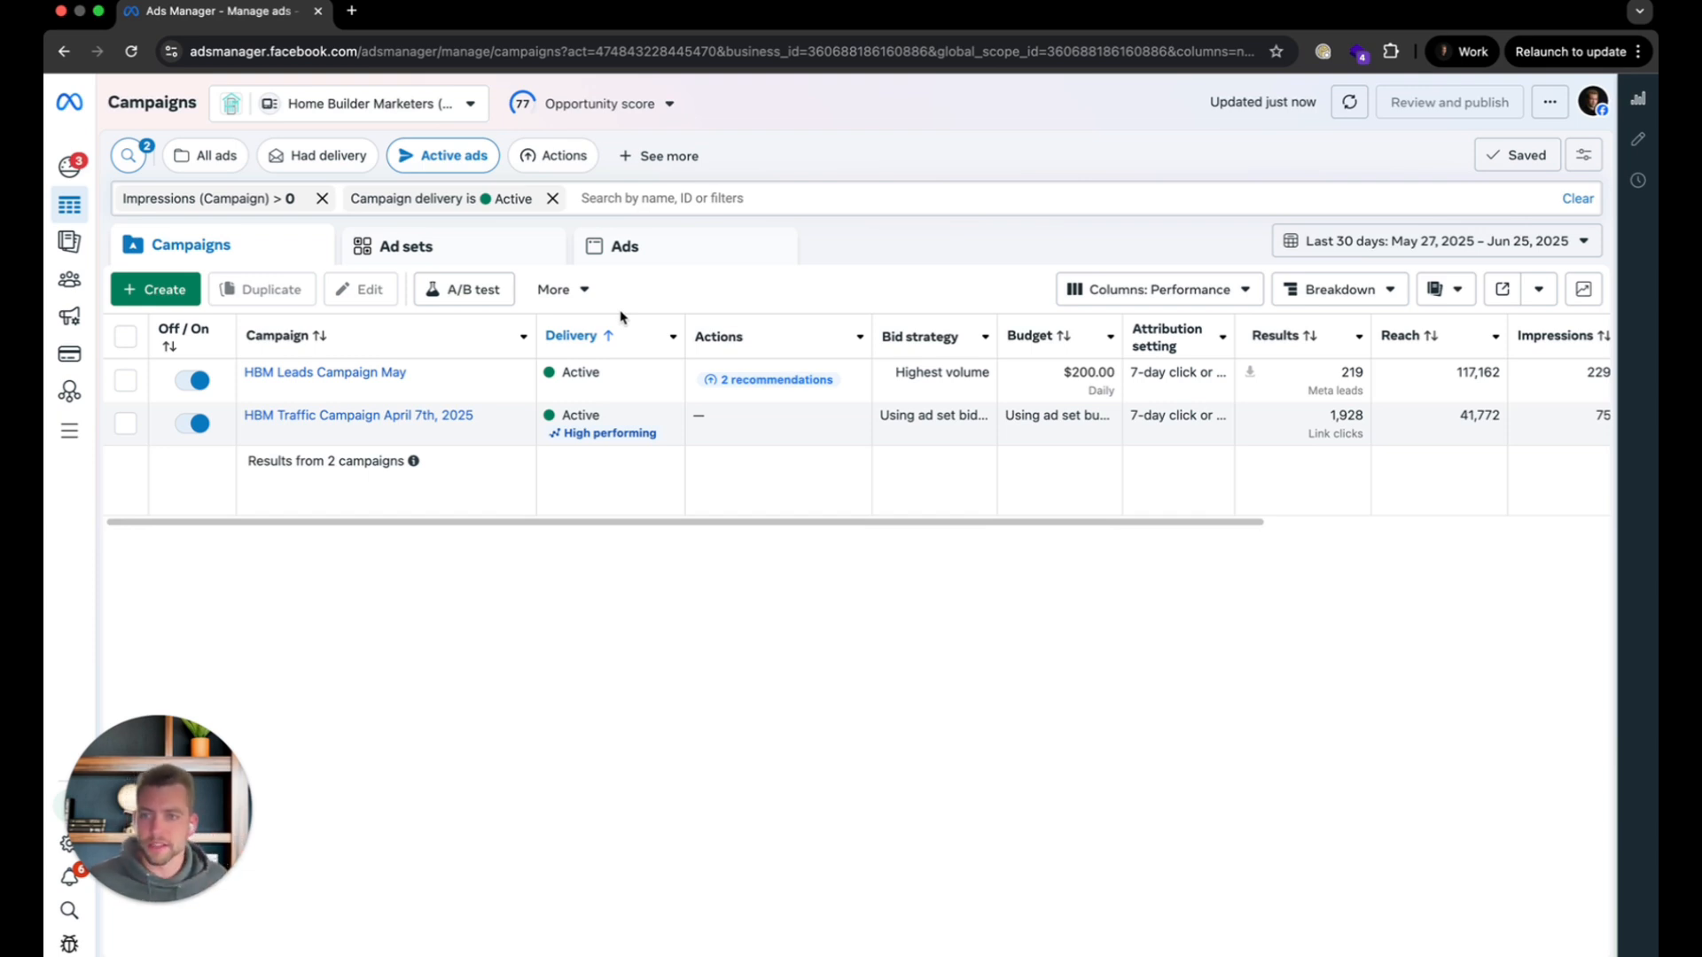
left_click(160, 293)
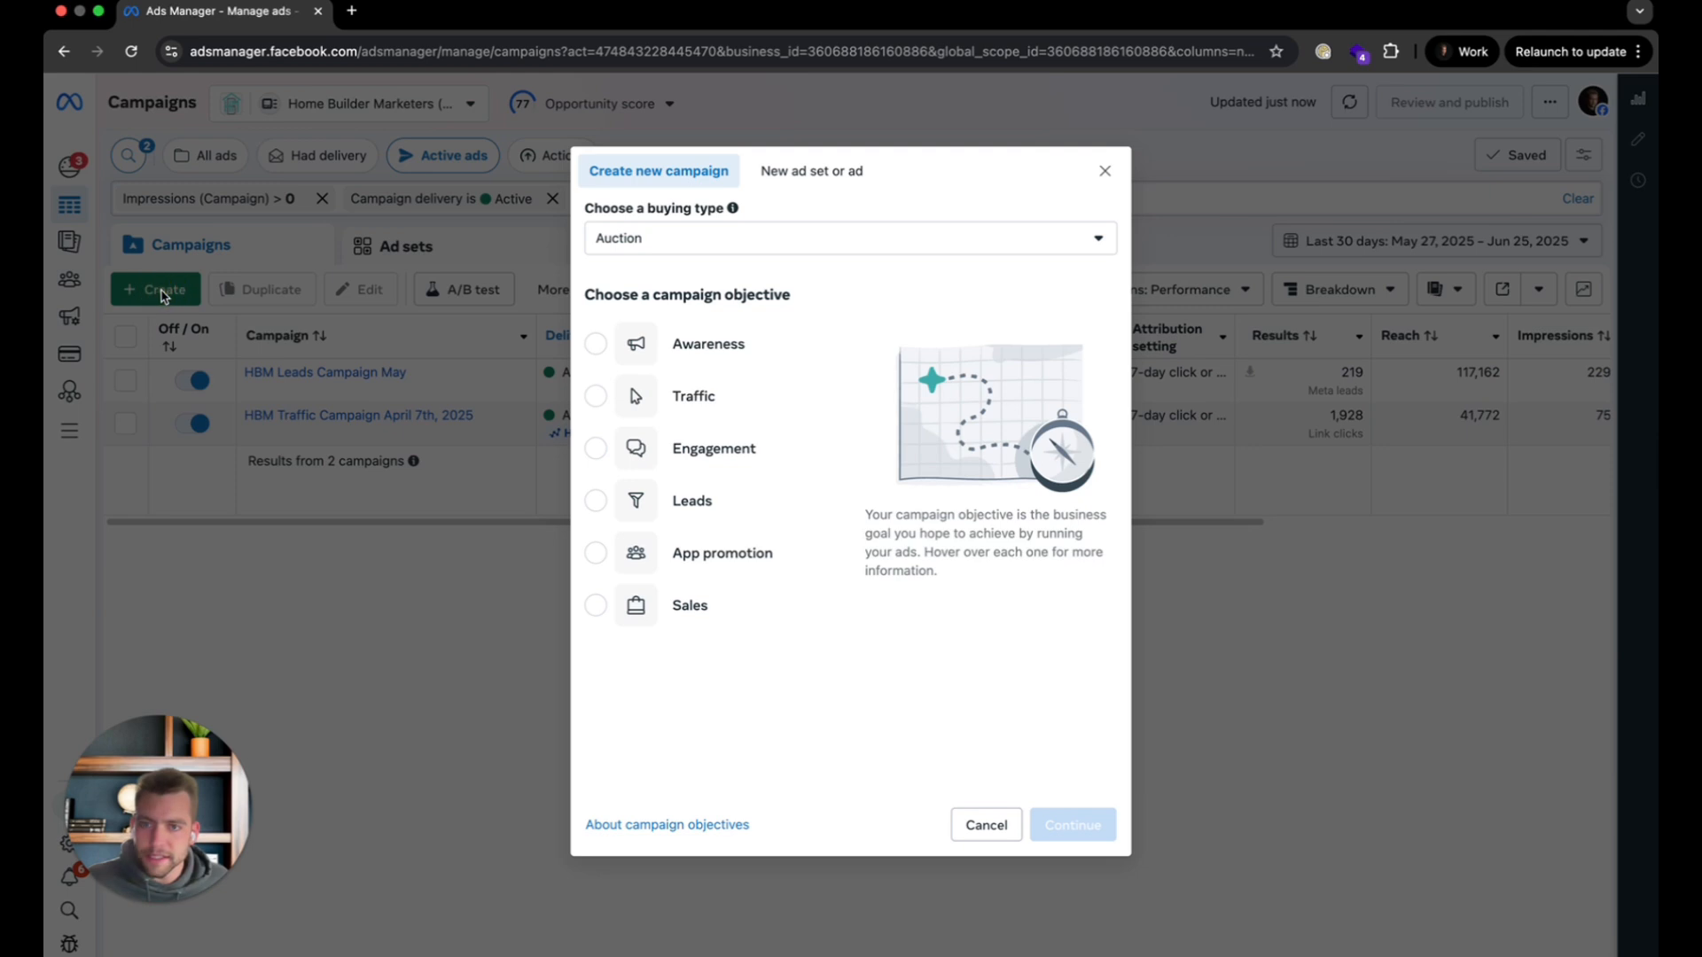
left_click(705, 503)
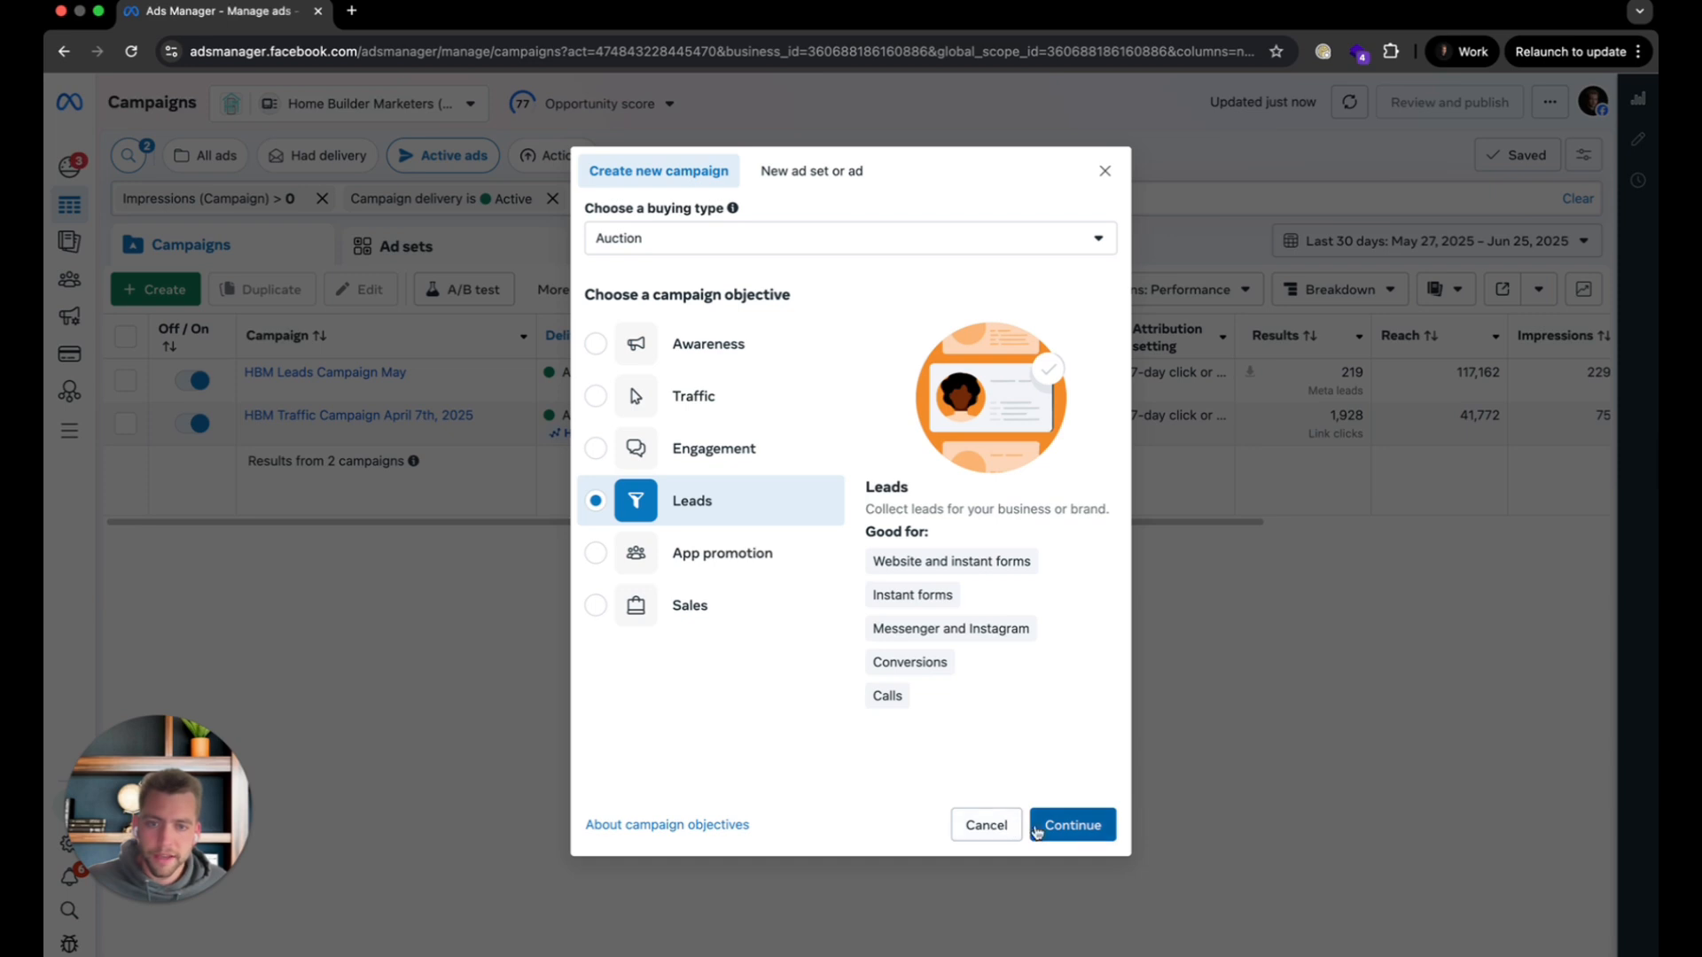
left_click(1042, 825)
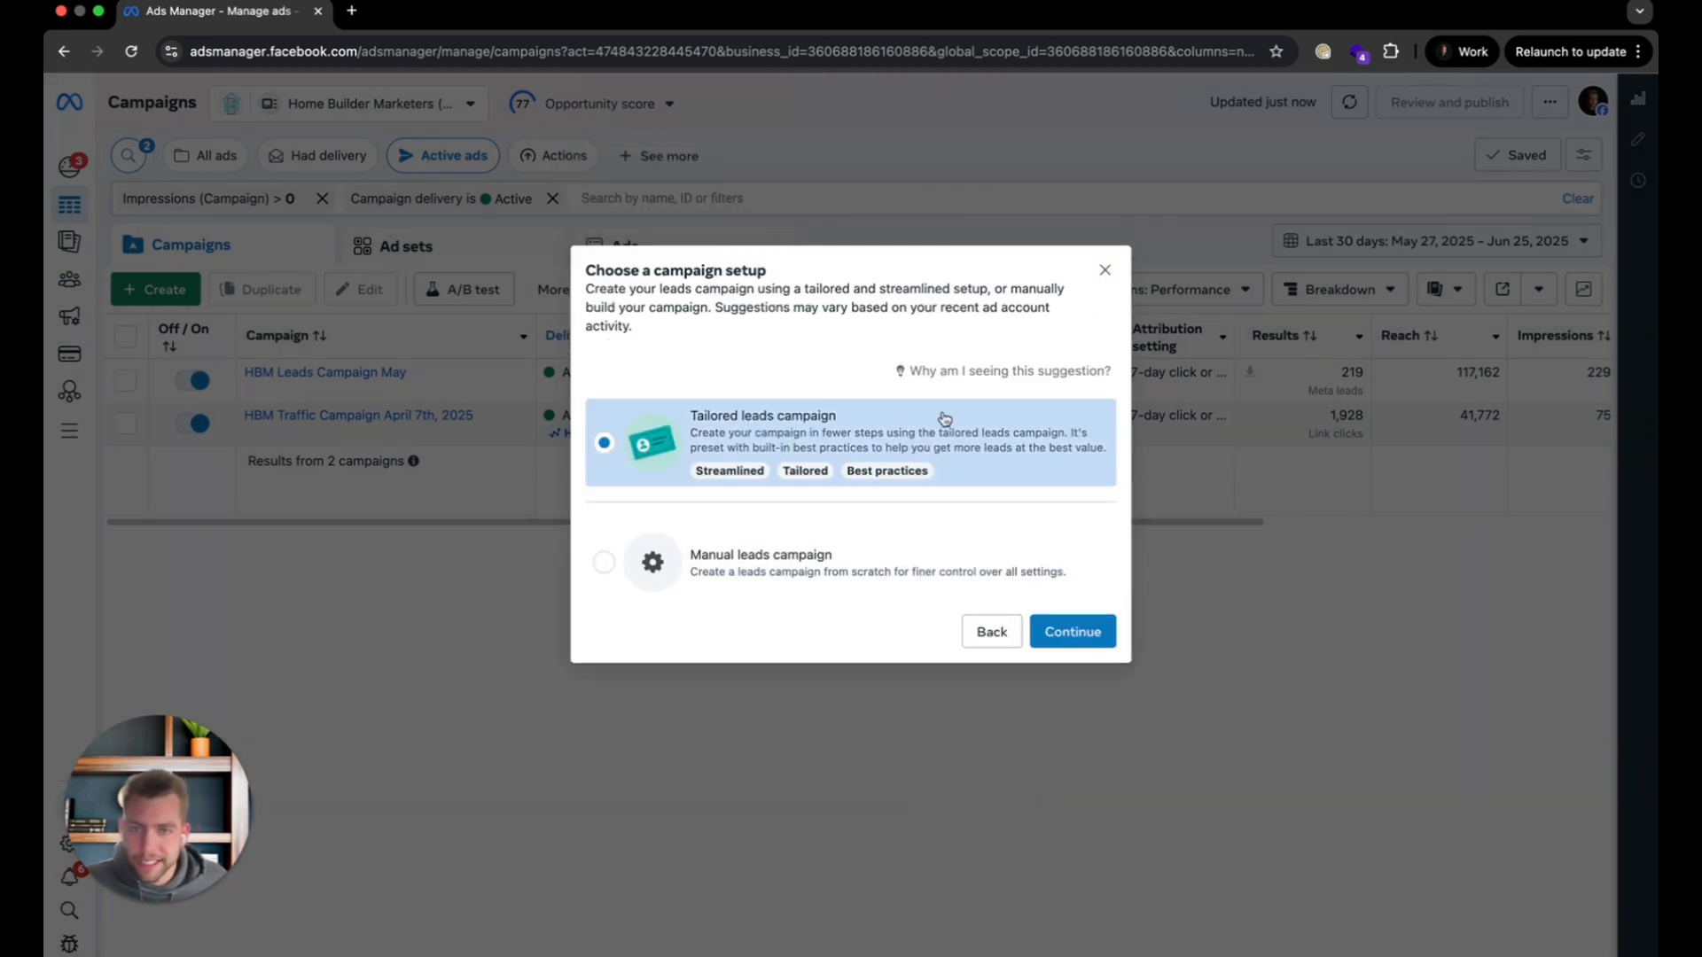
mouse_move(880, 476)
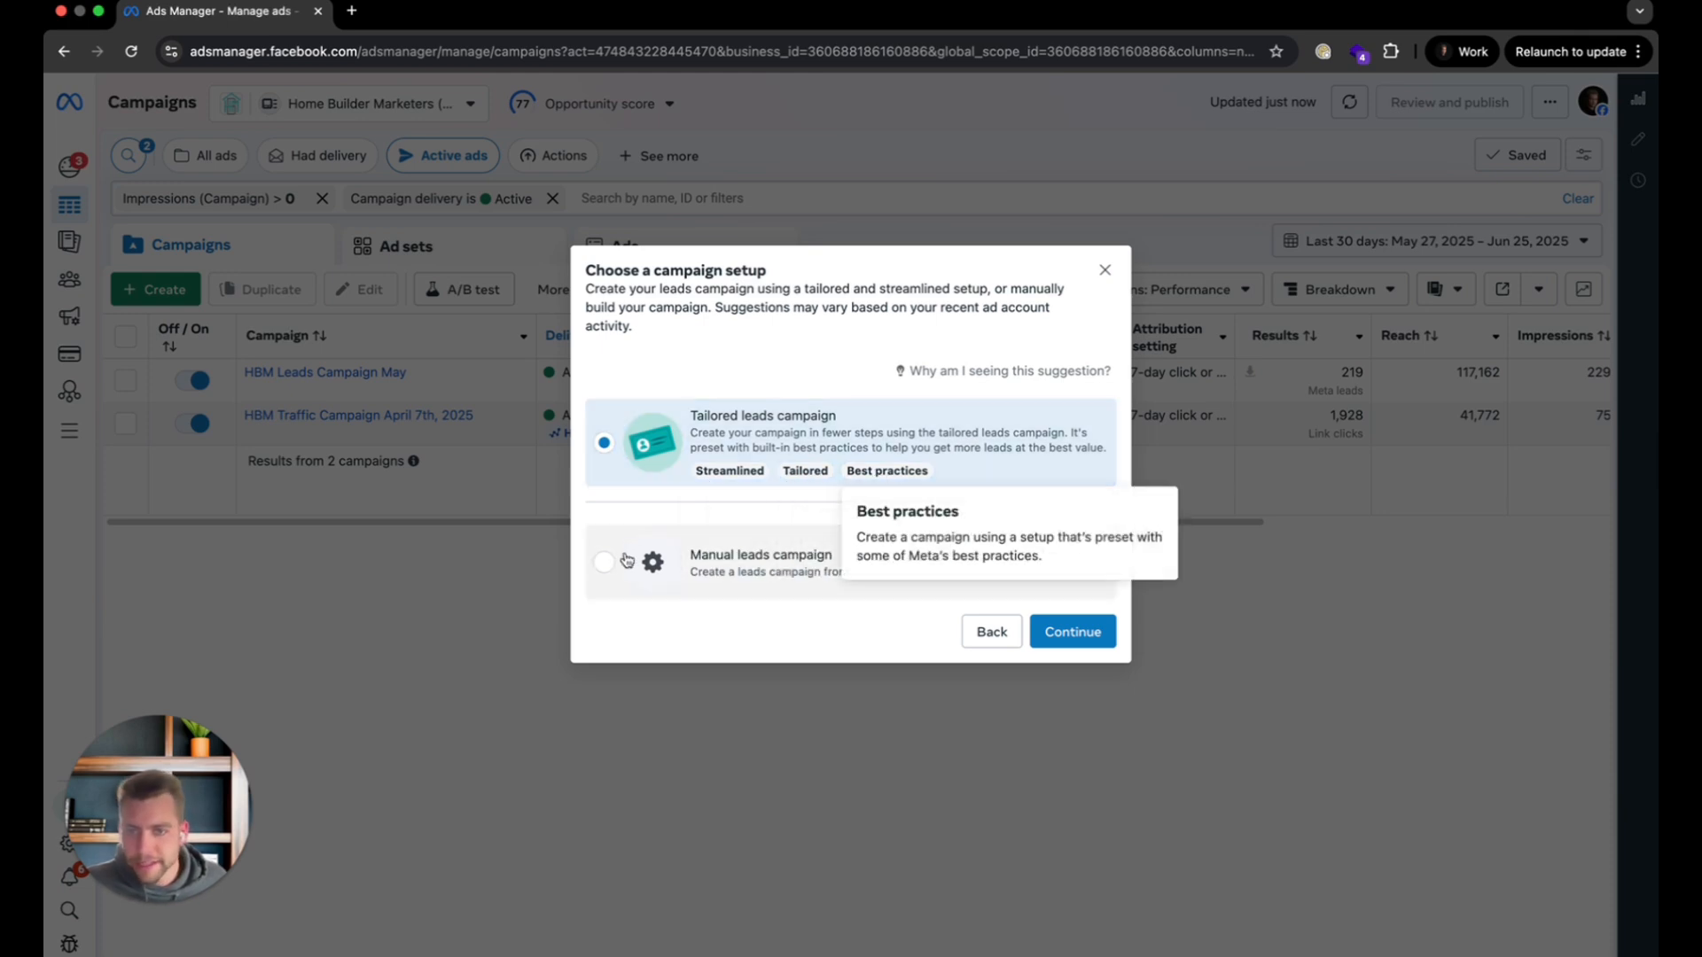
left_click(828, 551)
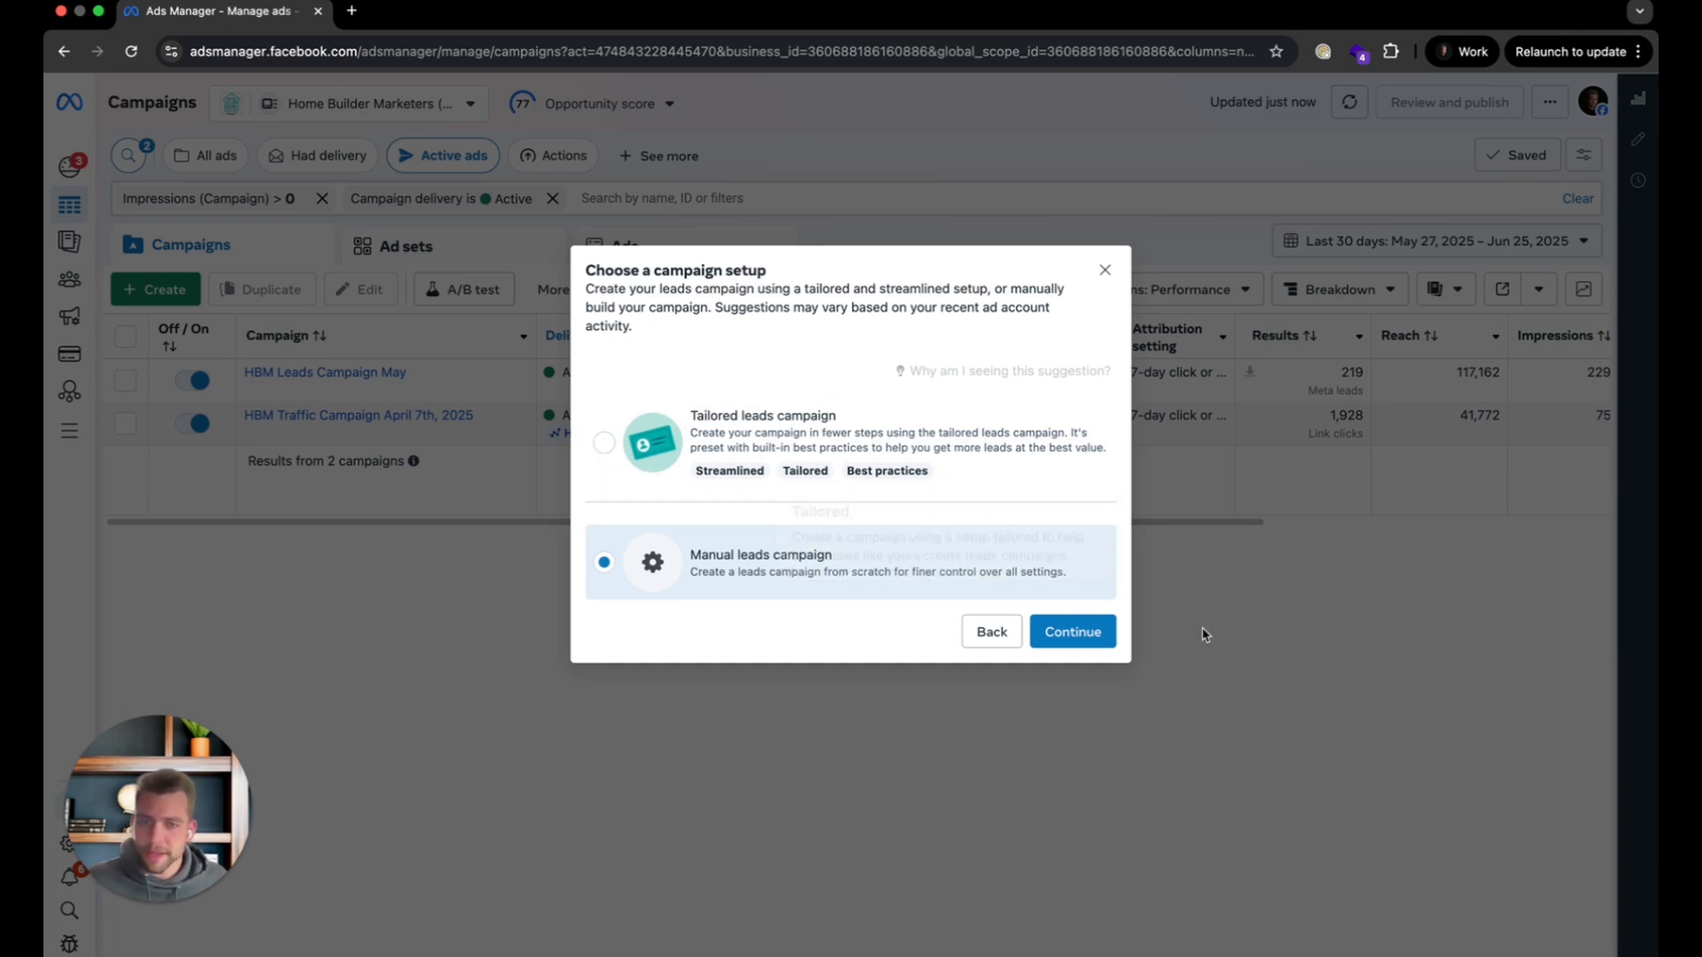
left_click(1096, 632)
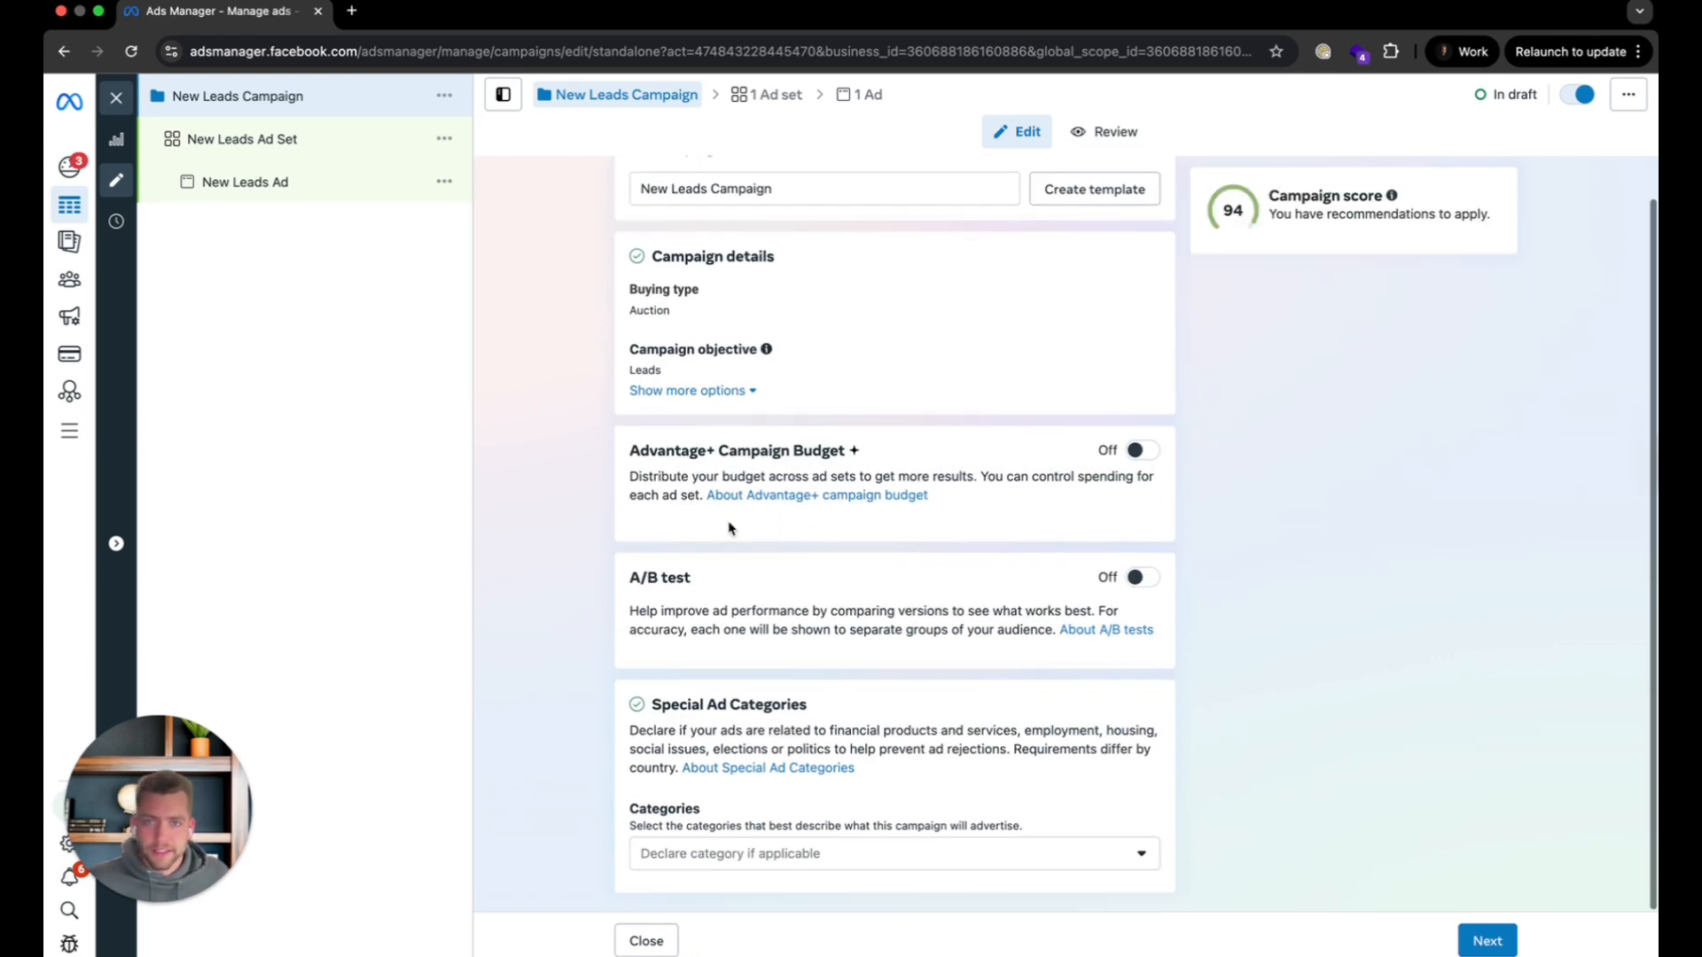
Rename the campaign as NEW LEADS.
scroll(728, 528, "up", 1)
triple_click(751, 236)
key("BackSpace")
type("NEW LEAD")
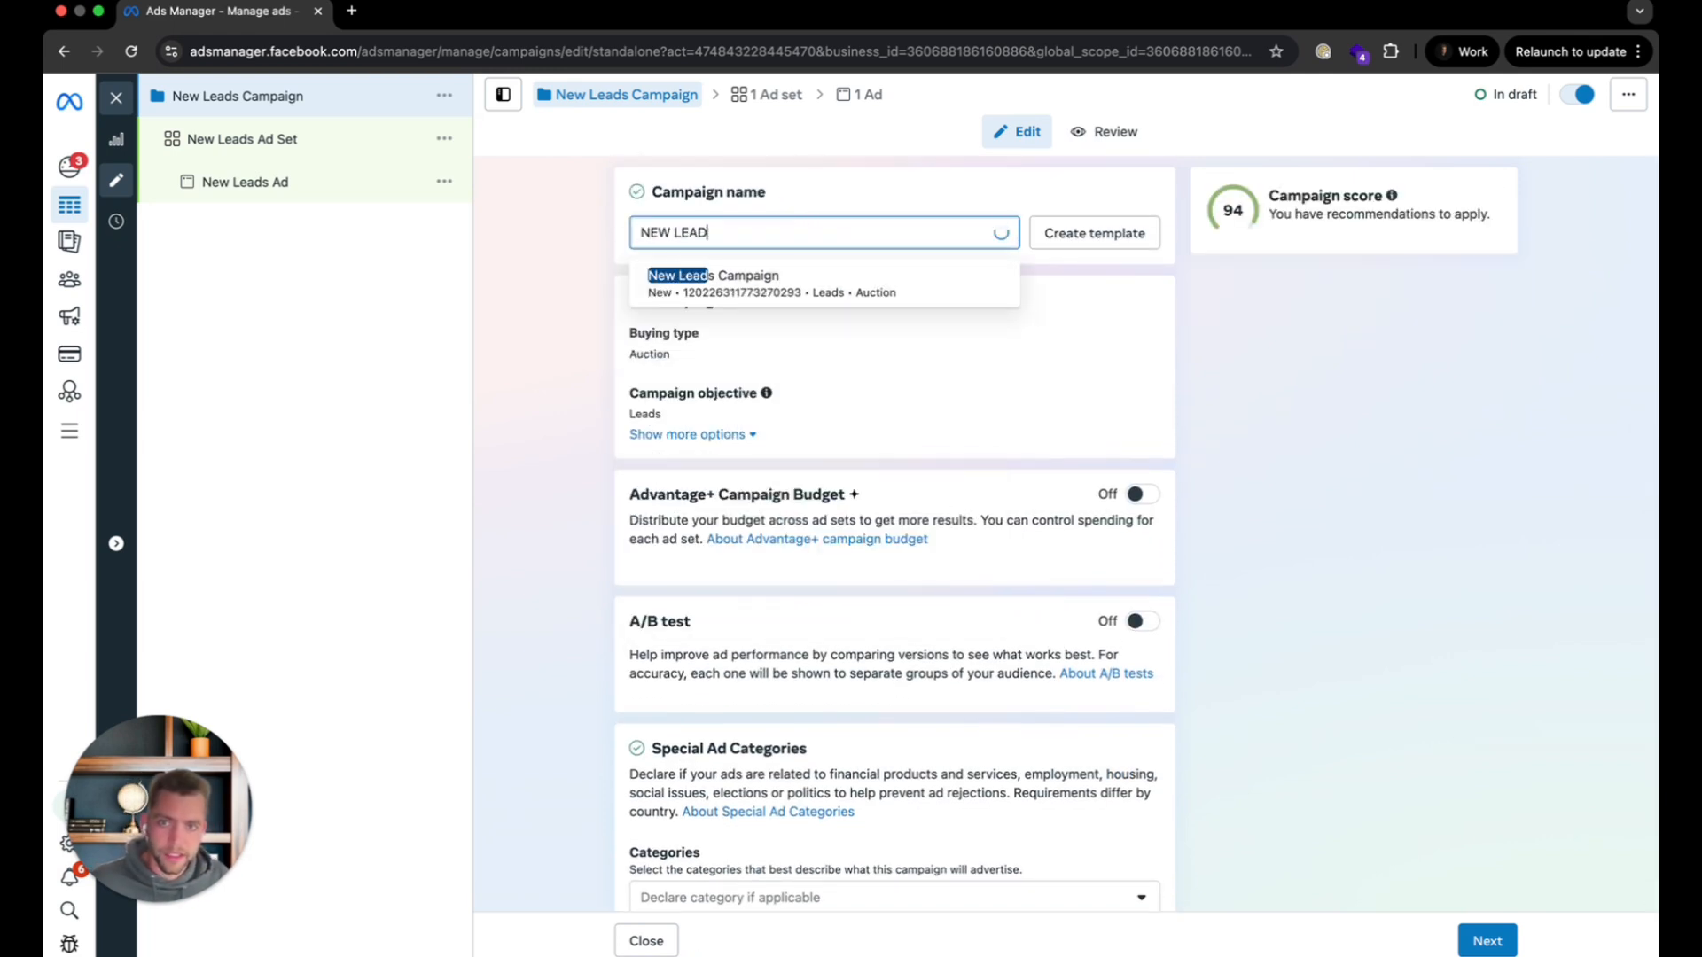
type("S TEST")
key("BackSpace")
key("BackSpace")
key("BackSpace")
key("BackSpace")
left_click(527, 378)
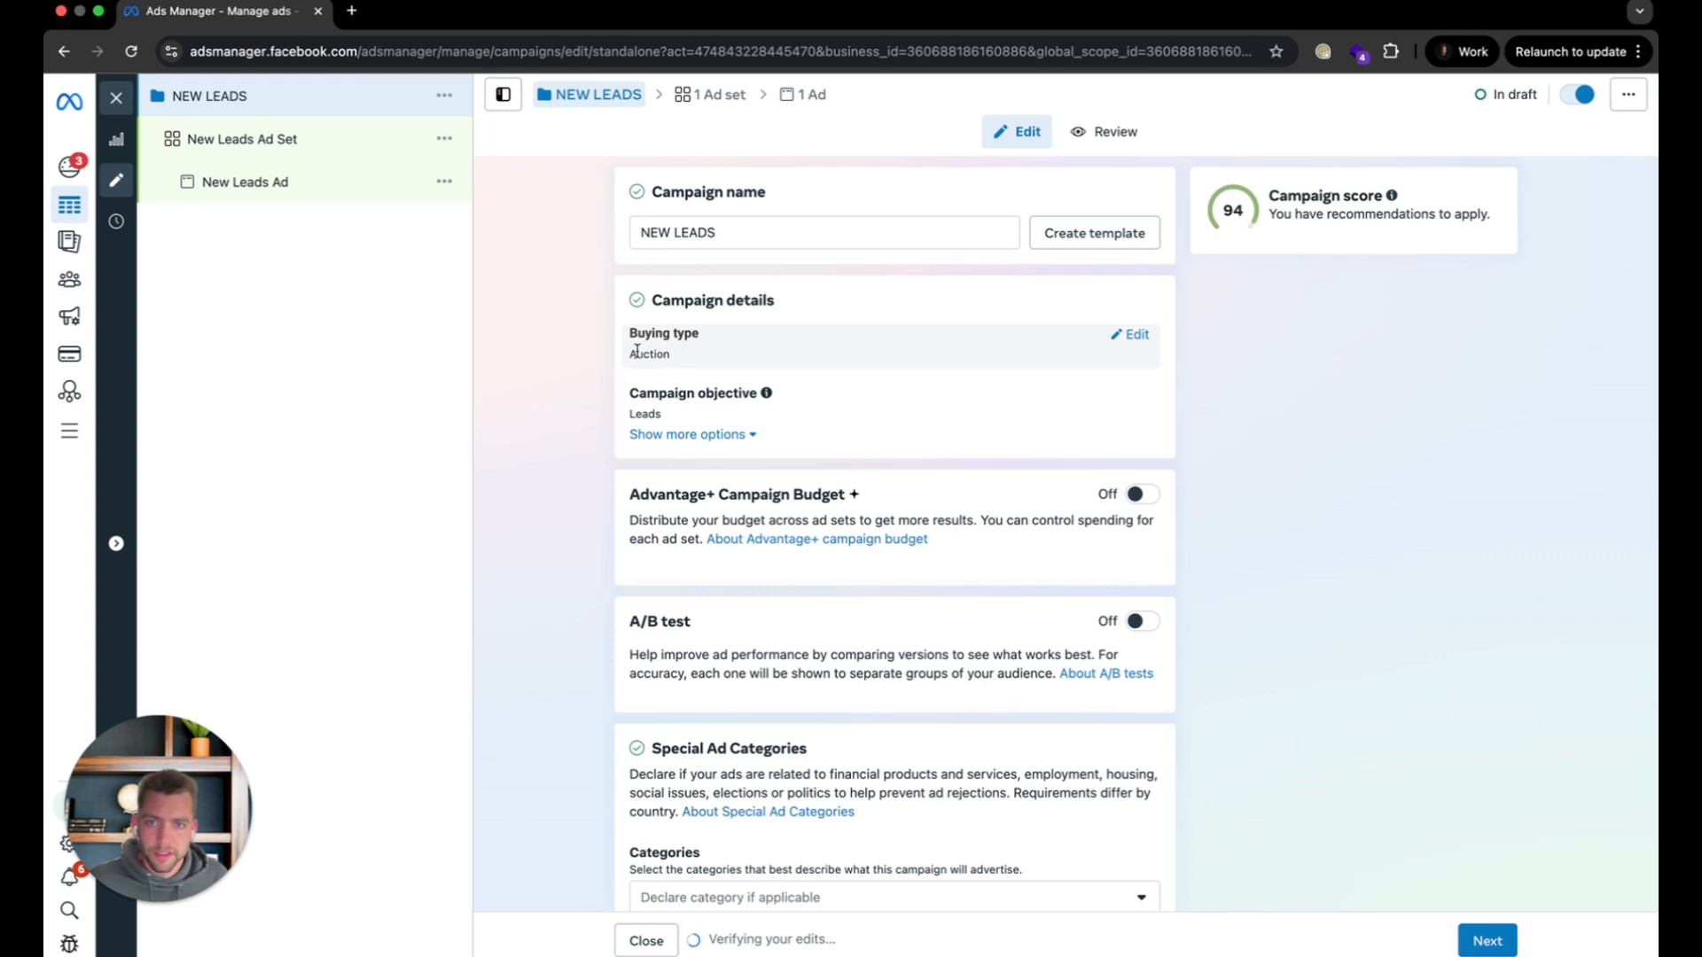
Expand the campaign details' additional options and review the spending limit, campaign budget, A/B test and special ad category settings.
left_click(703, 433)
scroll(748, 449, "down", 1)
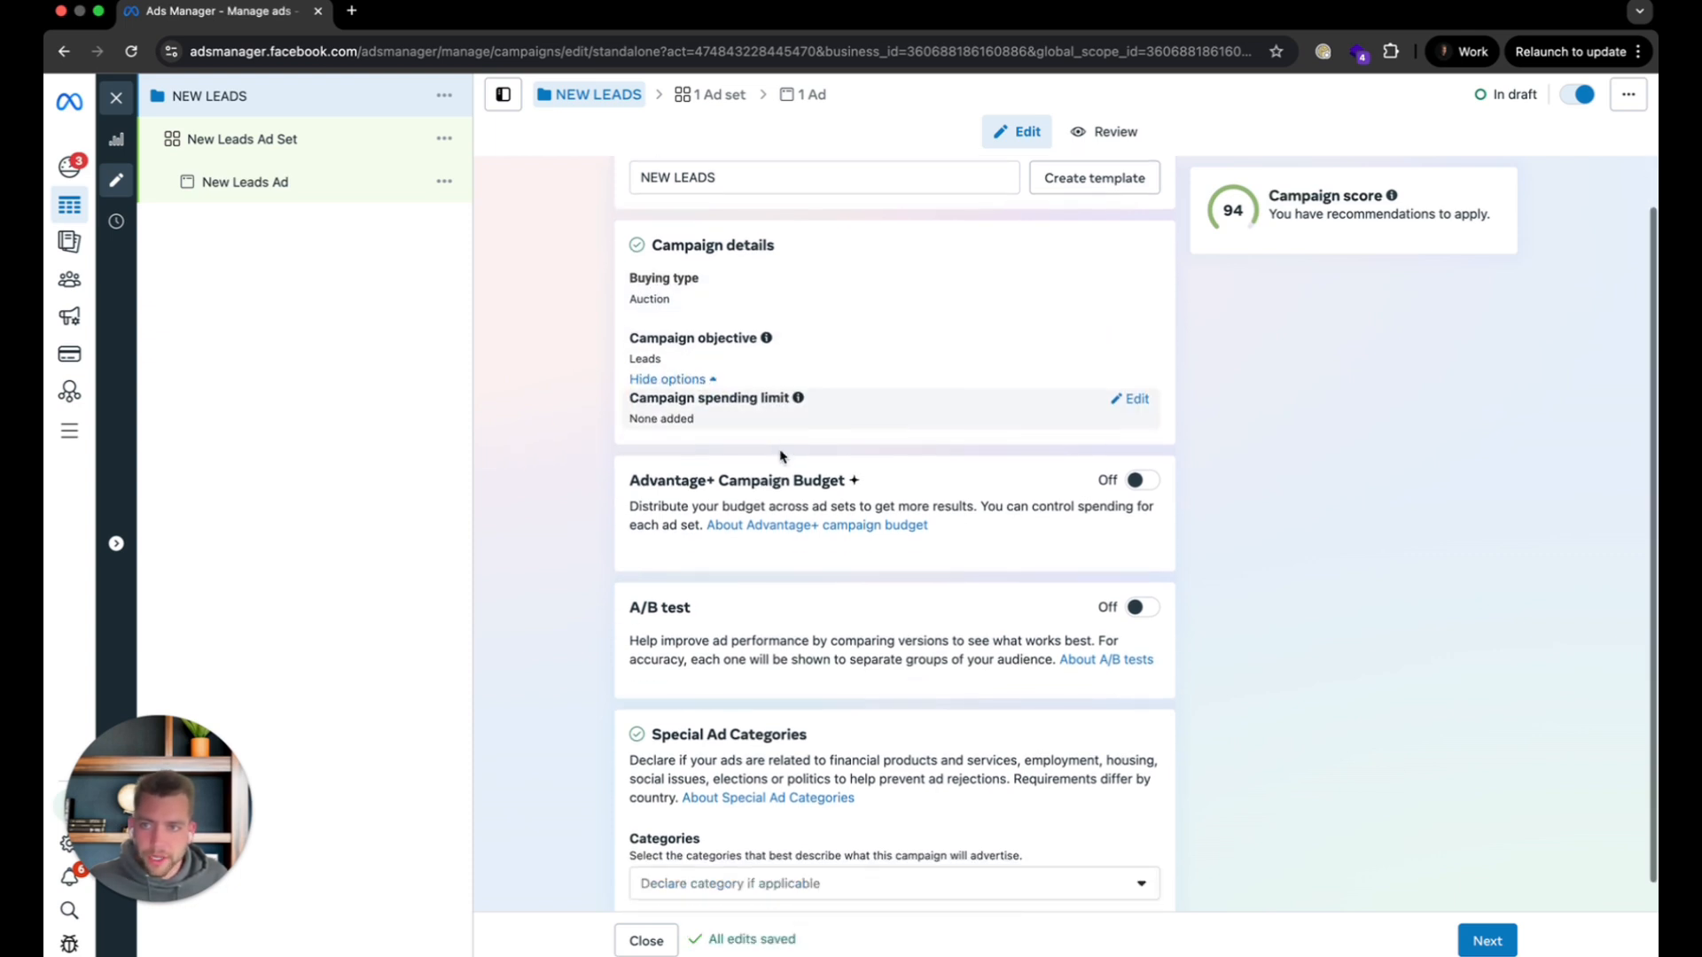
scroll(780, 456, "down", 1)
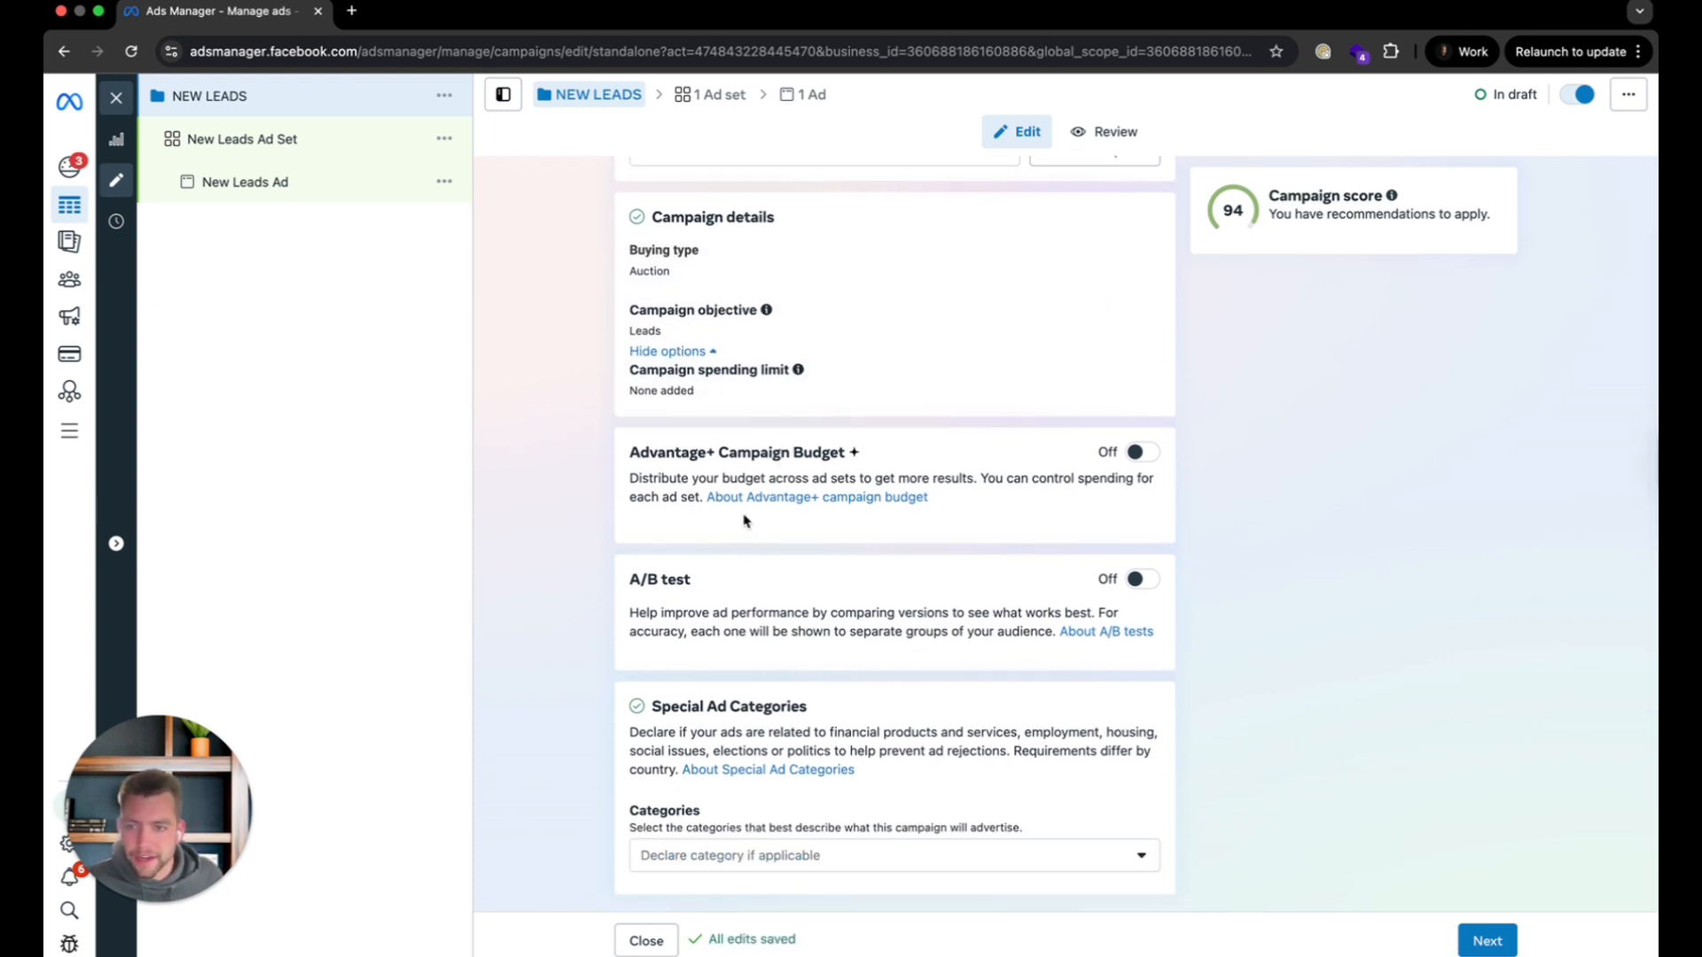
scroll(744, 520, "up", 1)
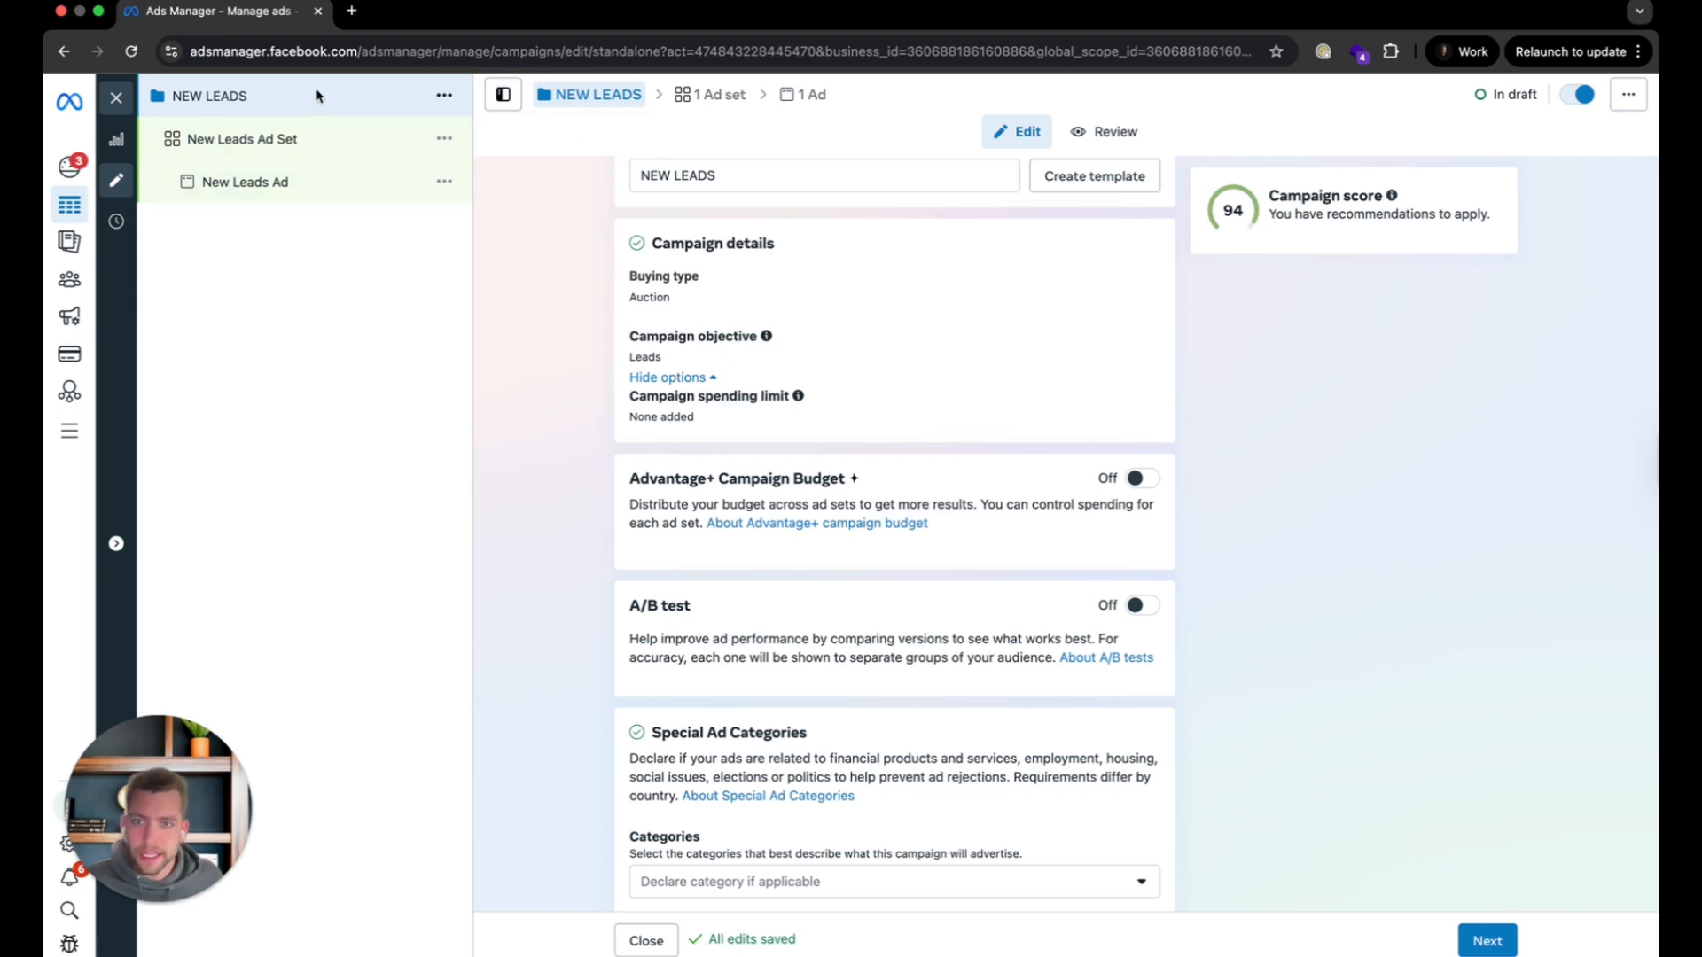
scroll(842, 608, "down", 1)
Extend the campaign name to NEW LEADS (test).
scroll(842, 608, "up", 2)
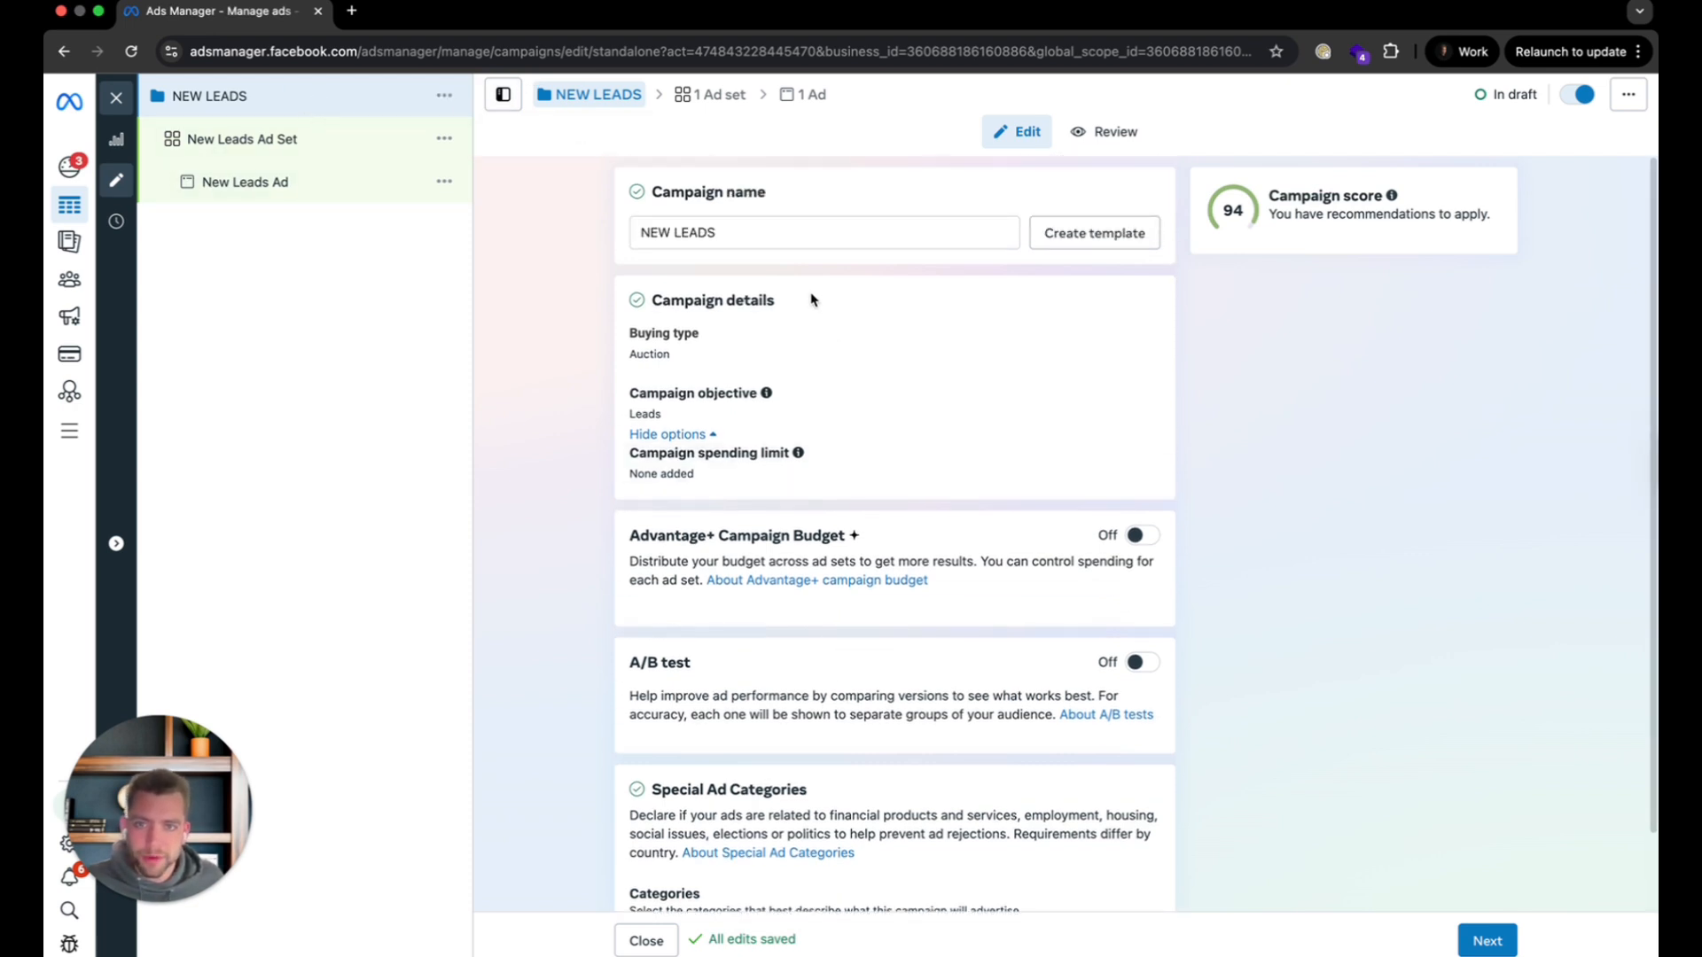
left_click(732, 232)
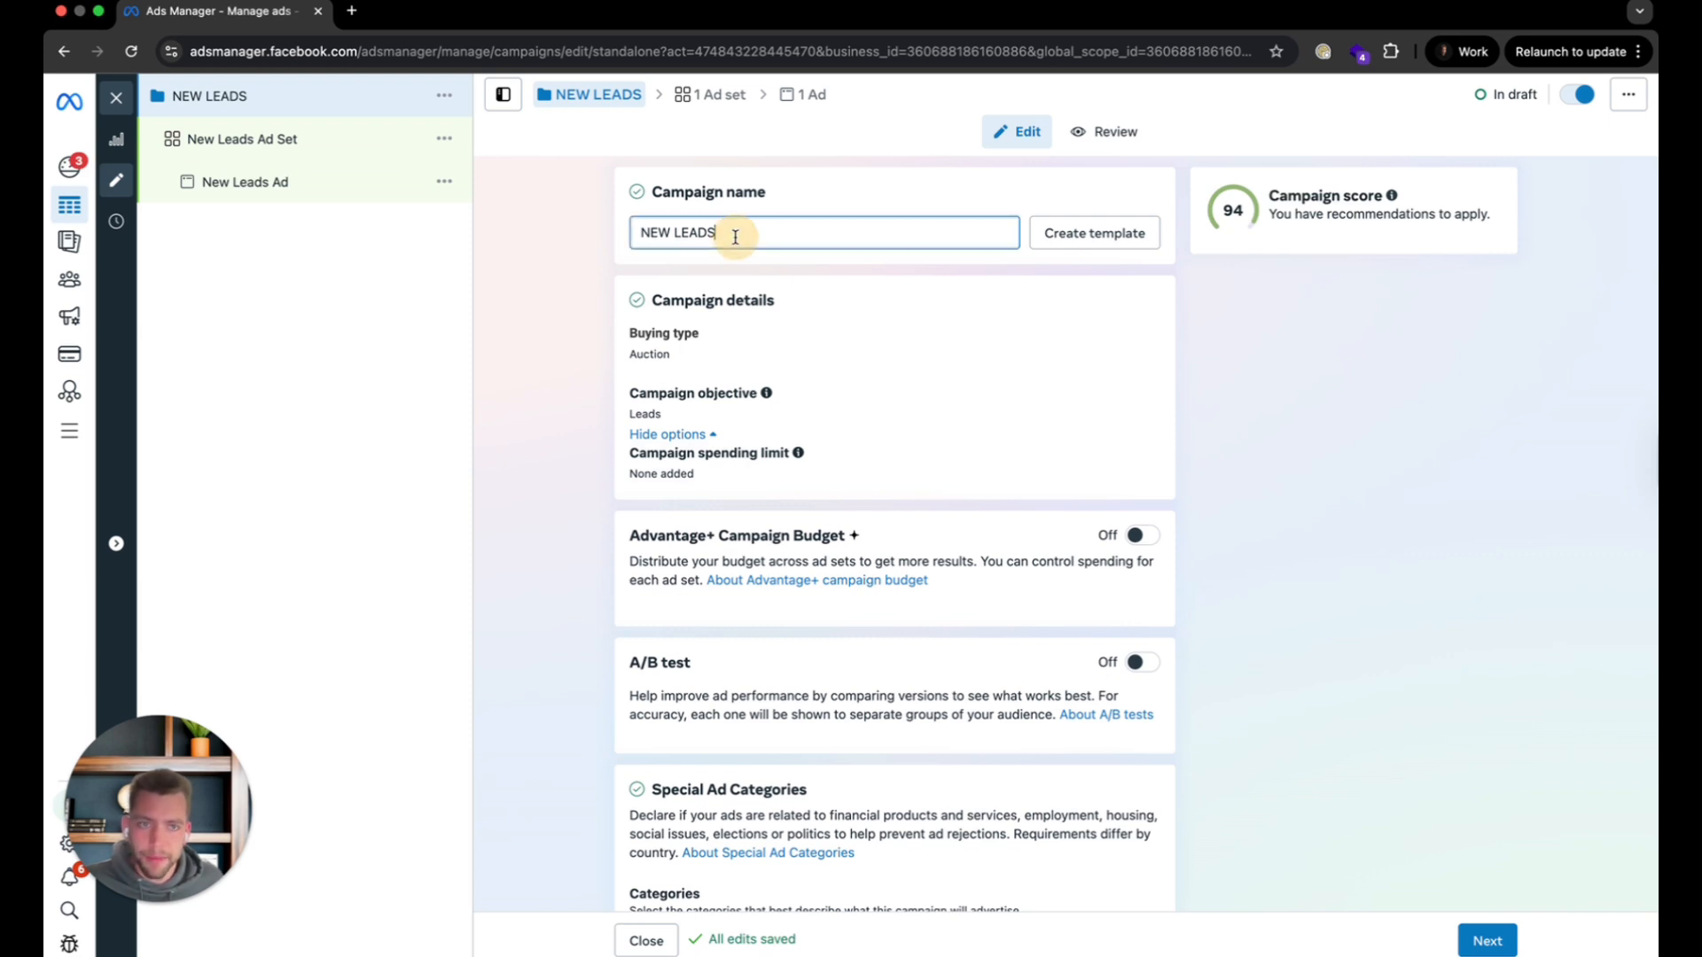
type("(test)")
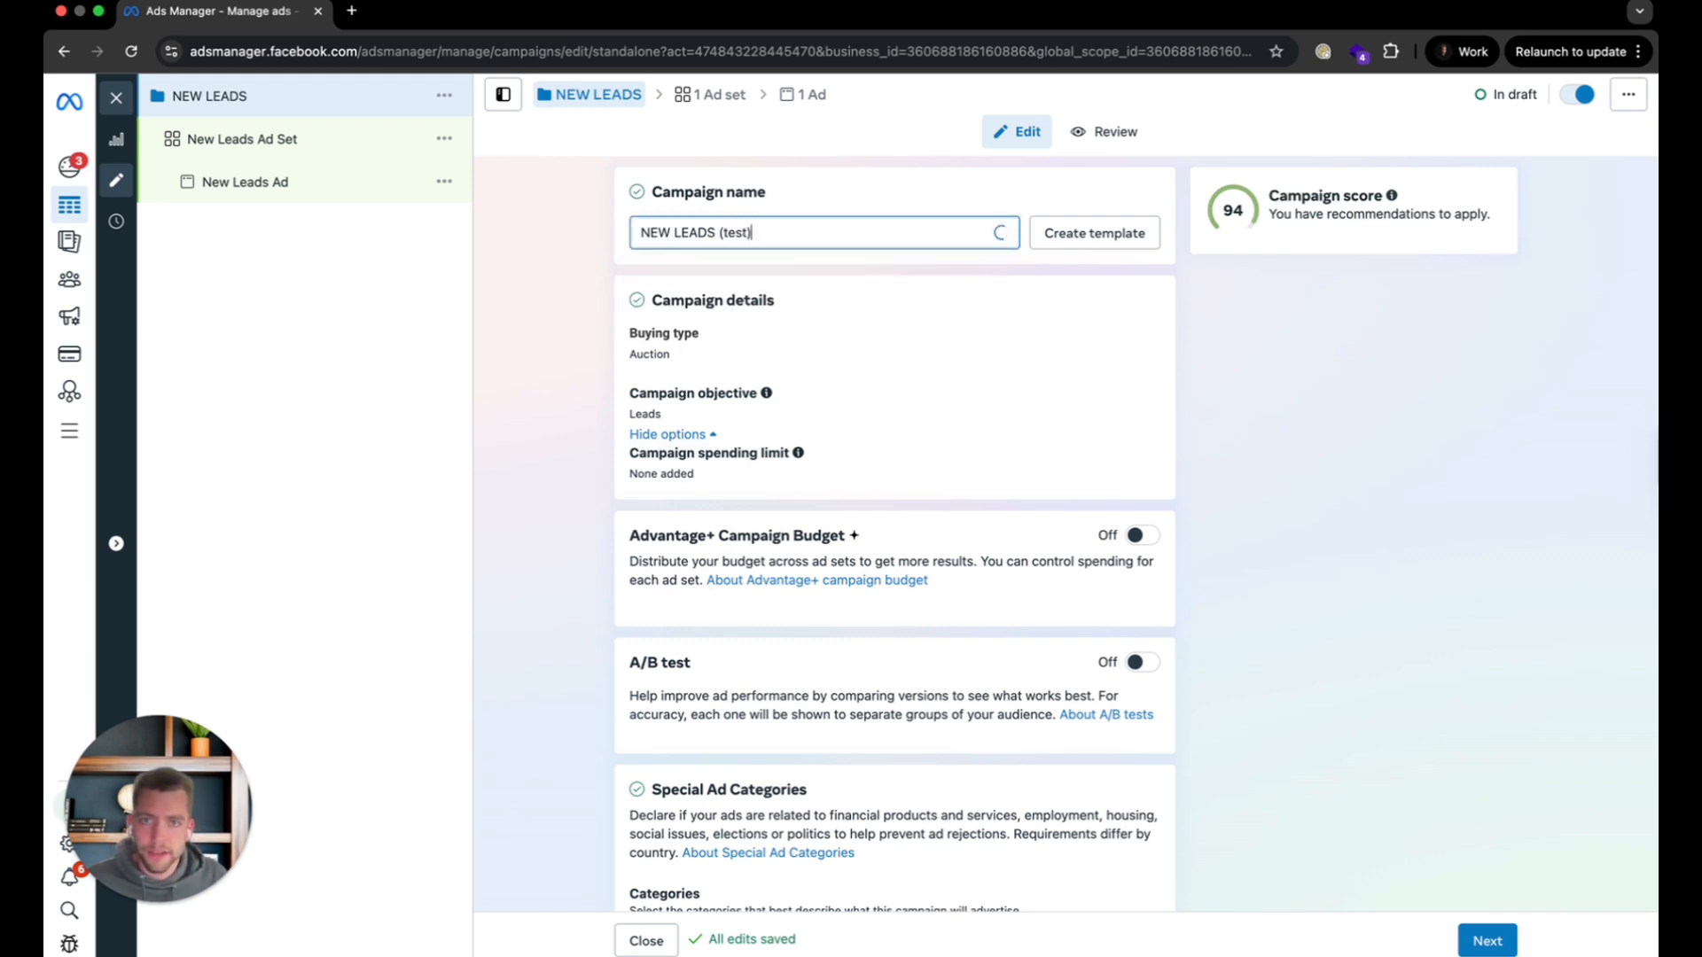
Open the New Leads Ad Set and review its conversion location, Facebook Page, performance goal and bid strategy settings.
left_click(246, 137)
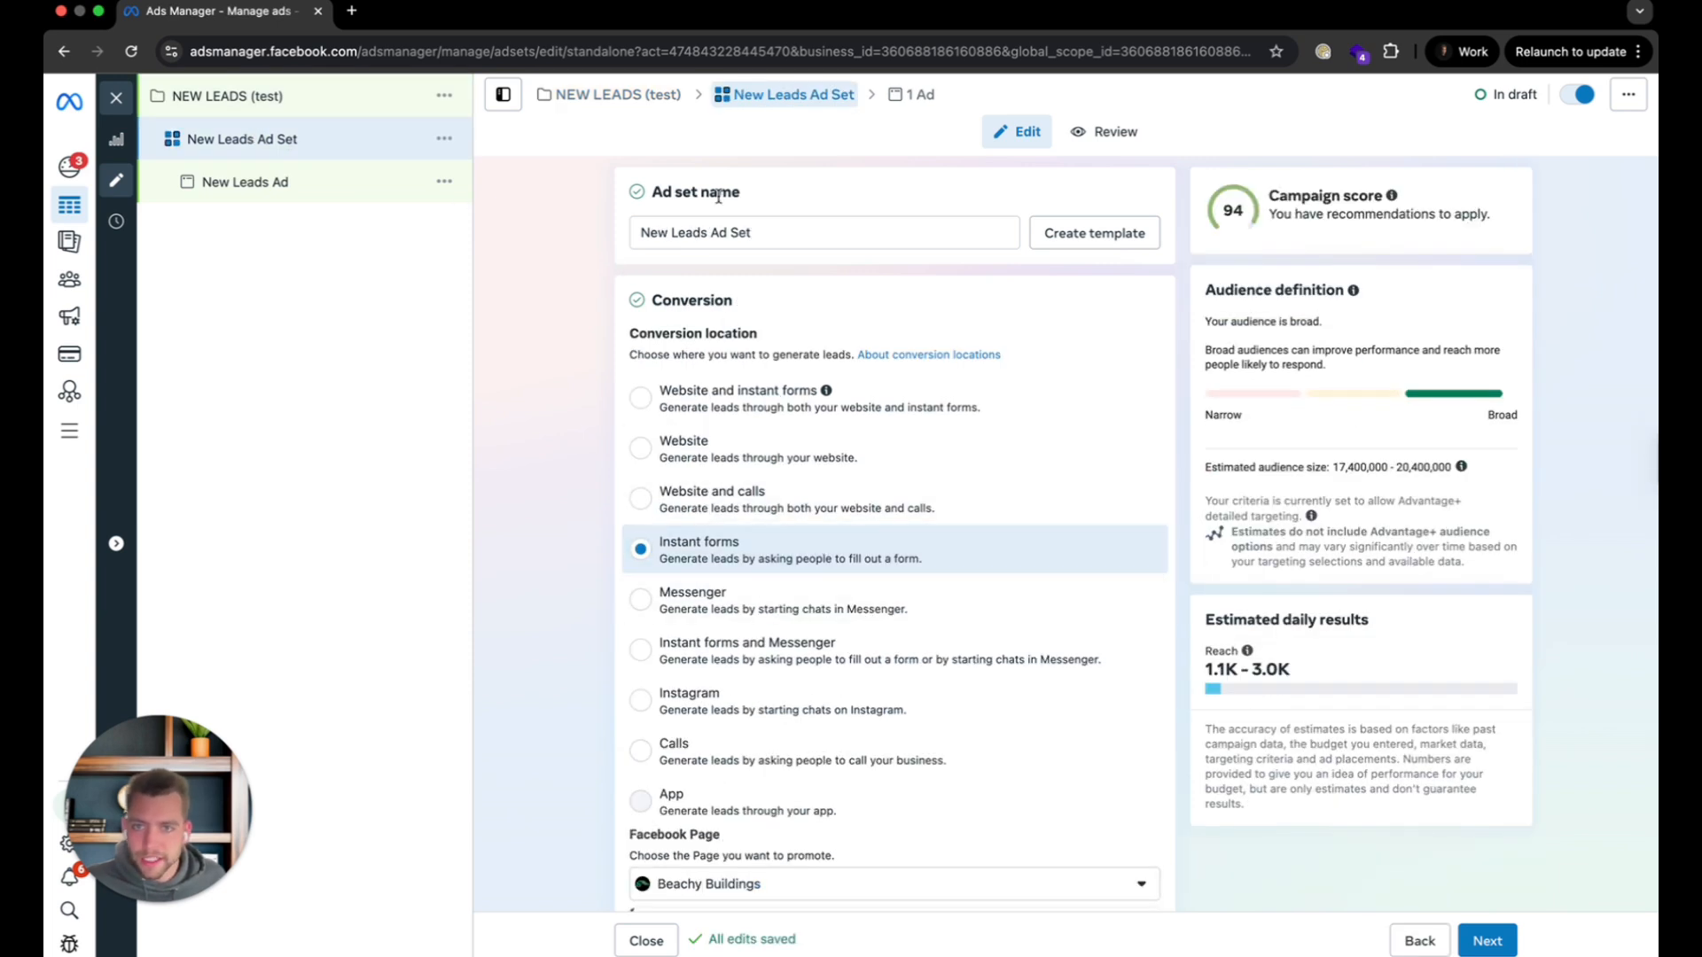
scroll(738, 539, "down", 1)
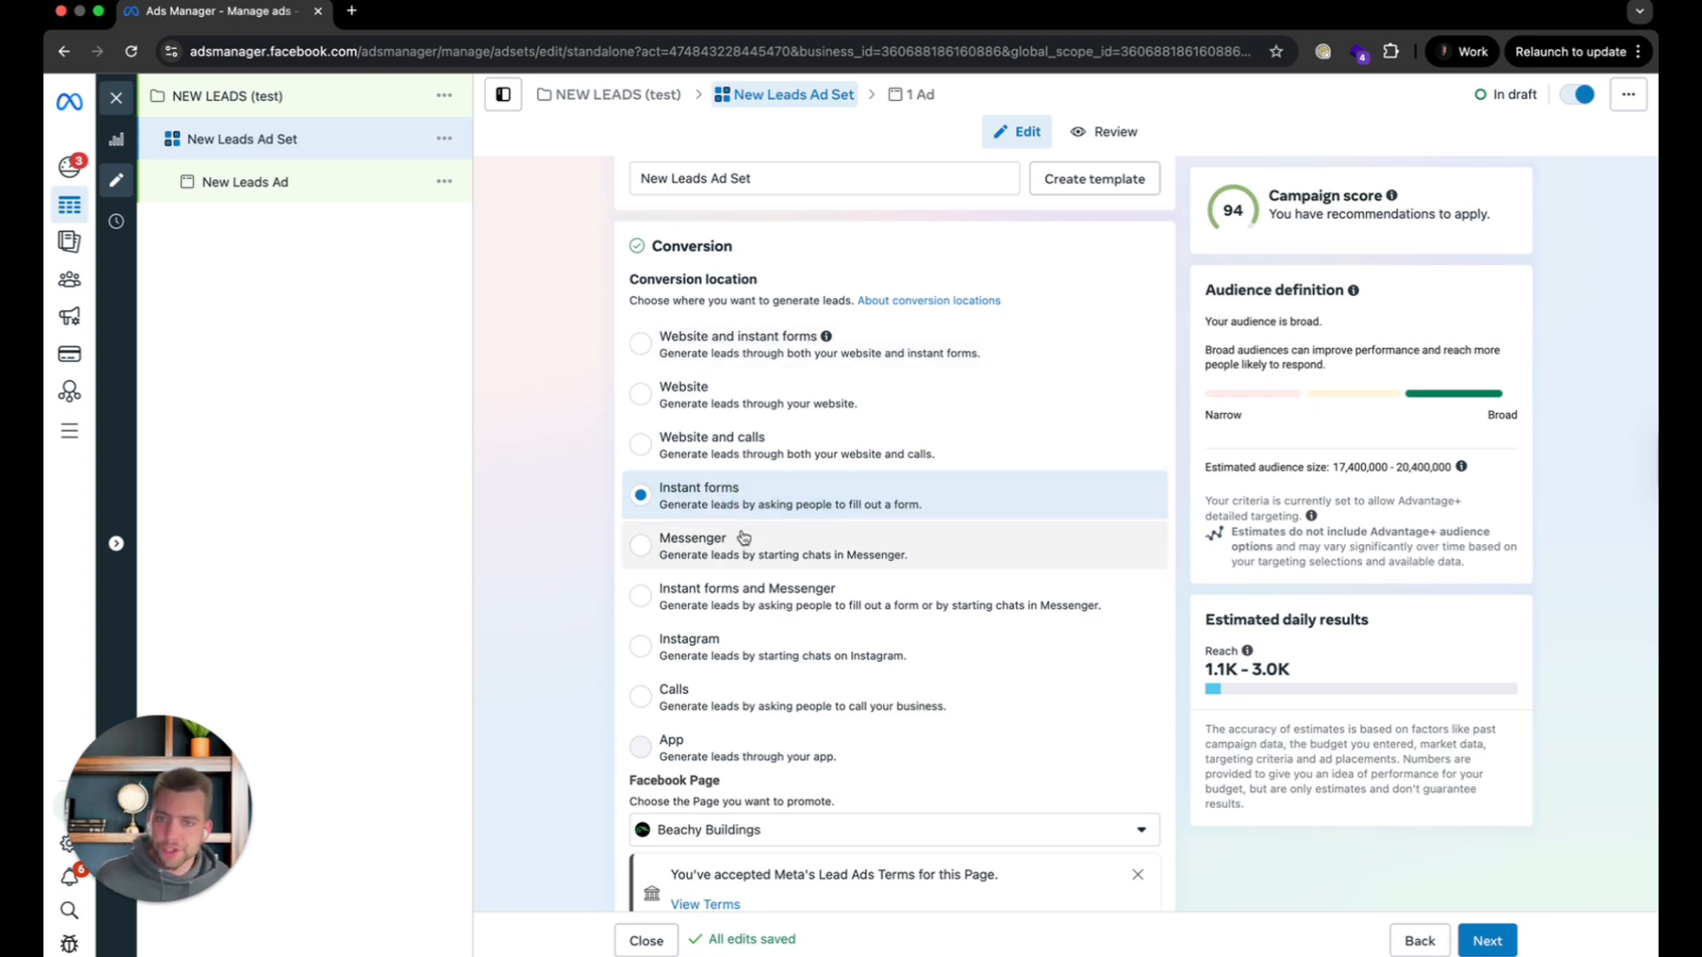
scroll(787, 753, "down", 1)
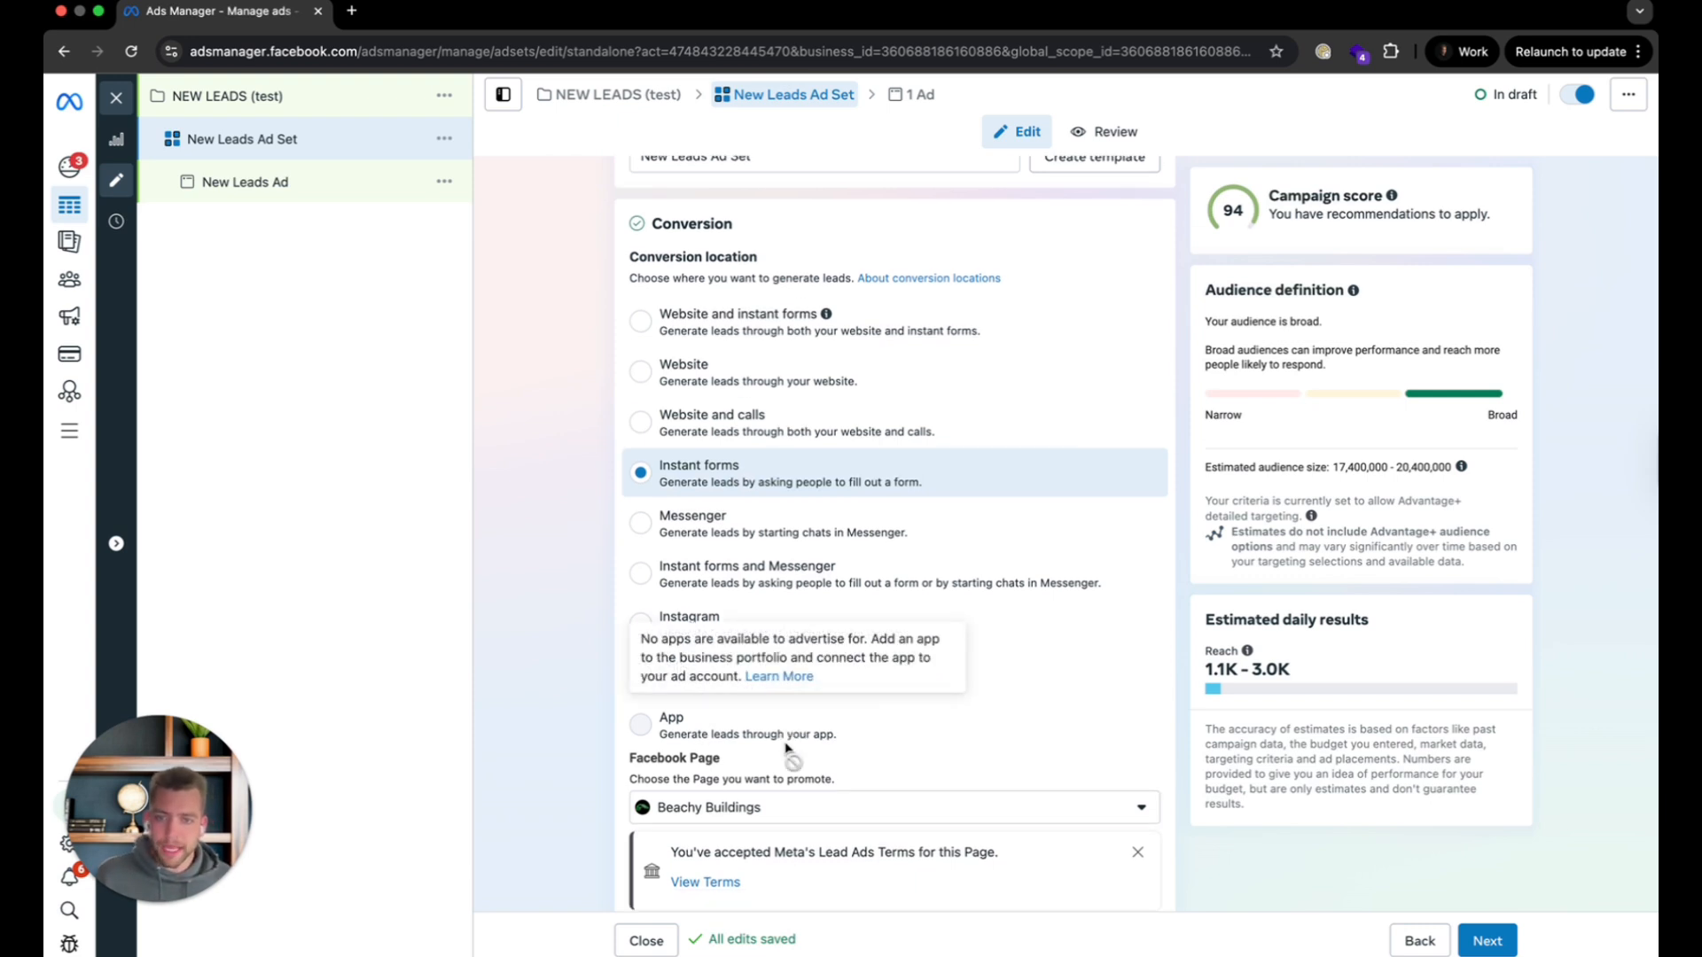
scroll(786, 754, "up", 2)
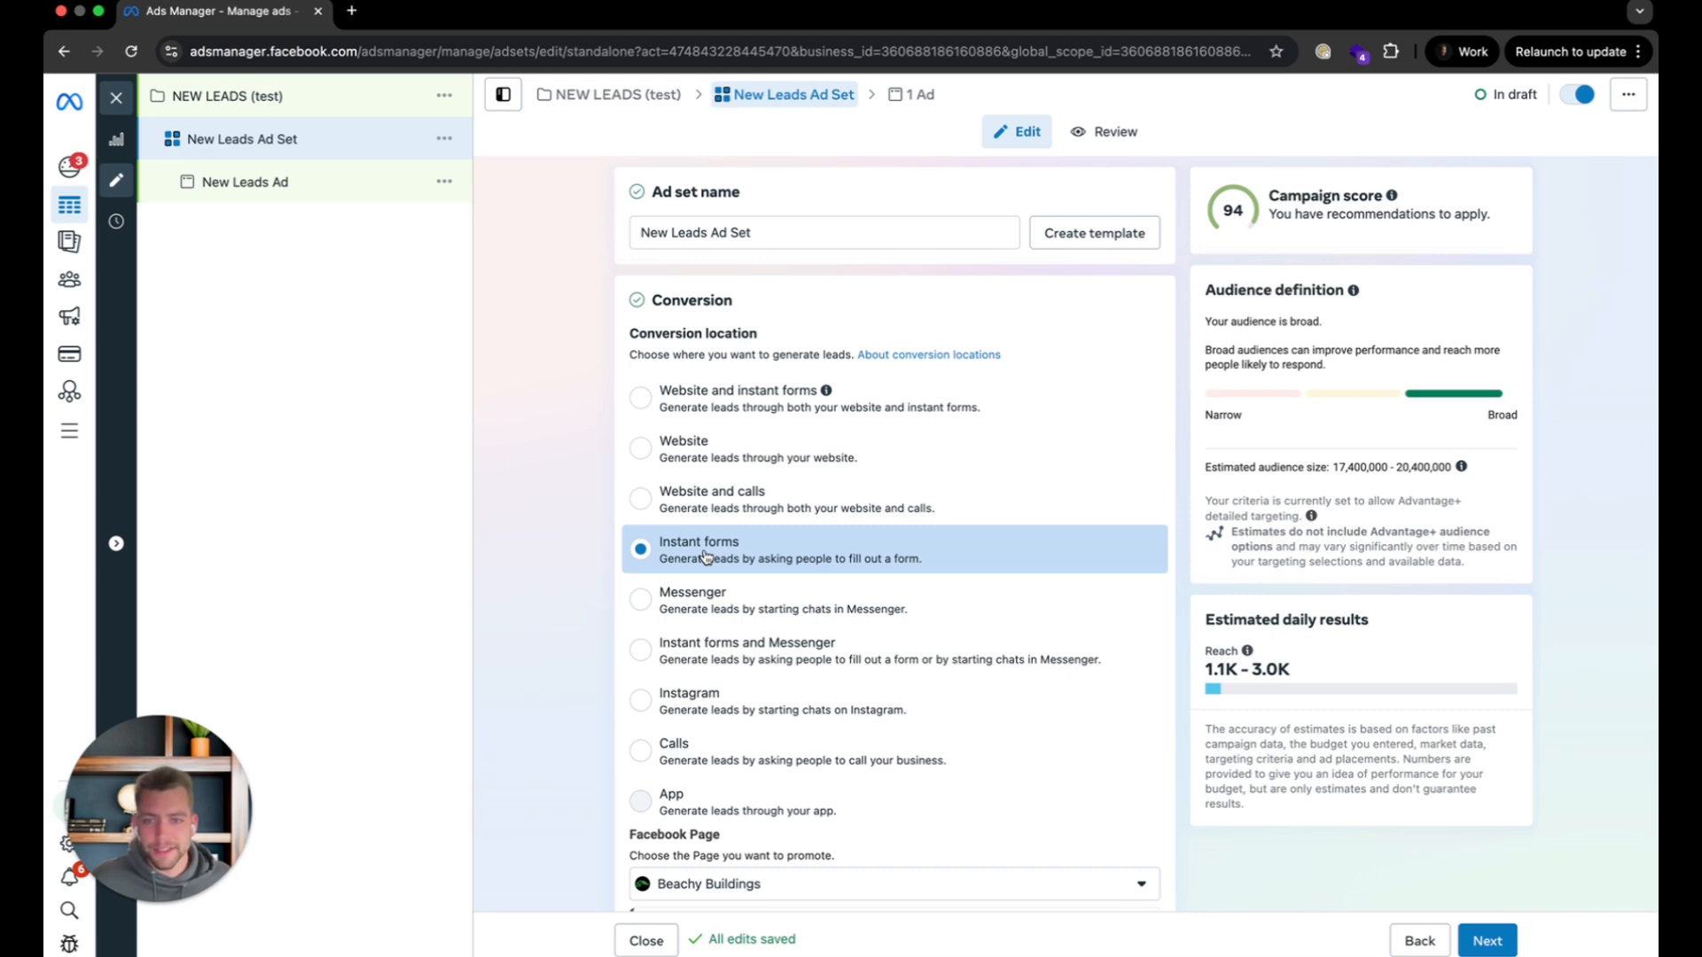
scroll(706, 556, "down", 7)
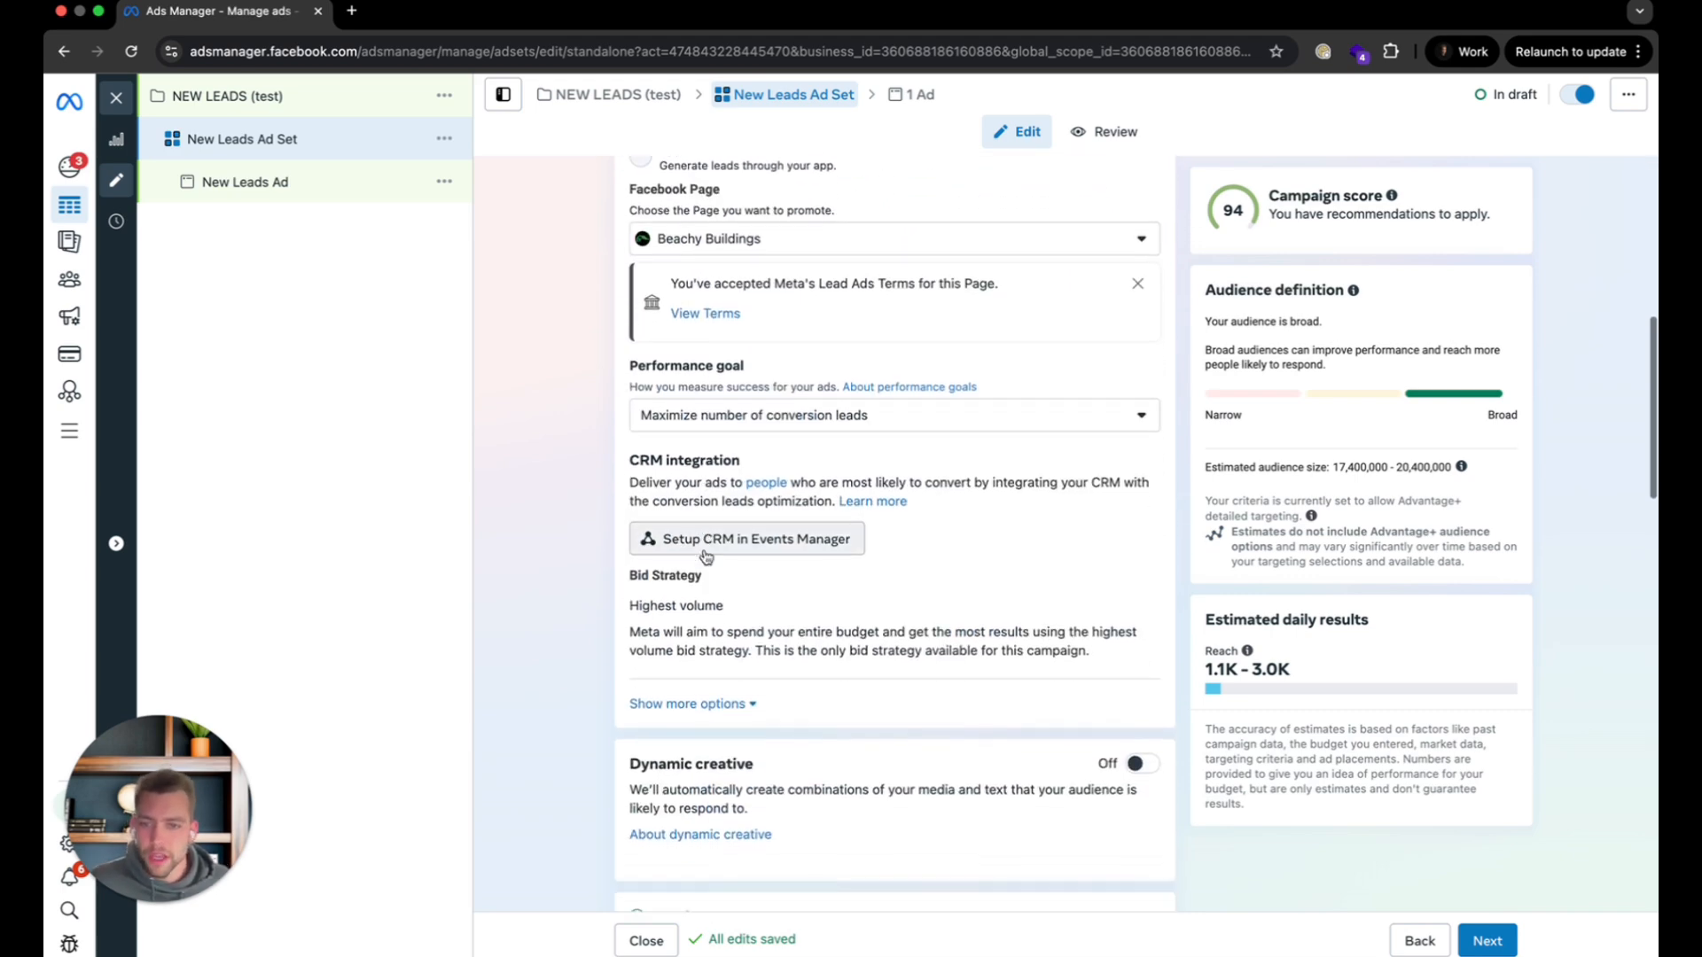
scroll(780, 549, "down", 5)
scroll(832, 536, "up", 5)
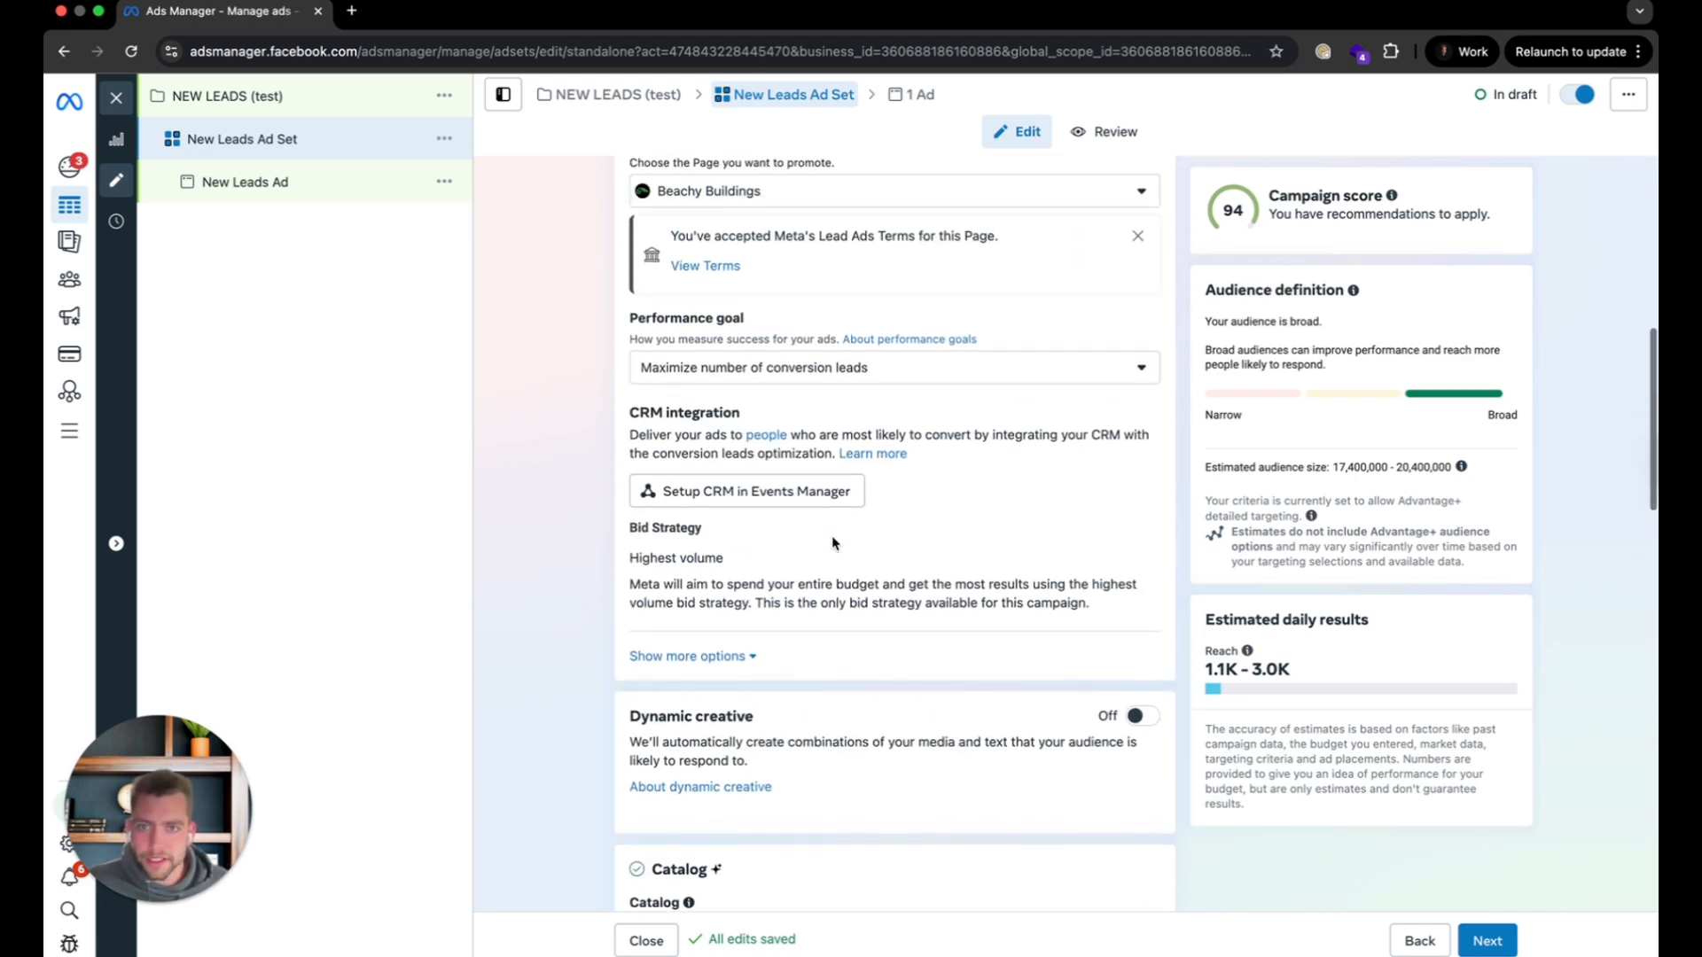
Review the ad set's budget and schedule, and open the included locations in the audience controls for editing.
scroll(851, 741, "down", 8)
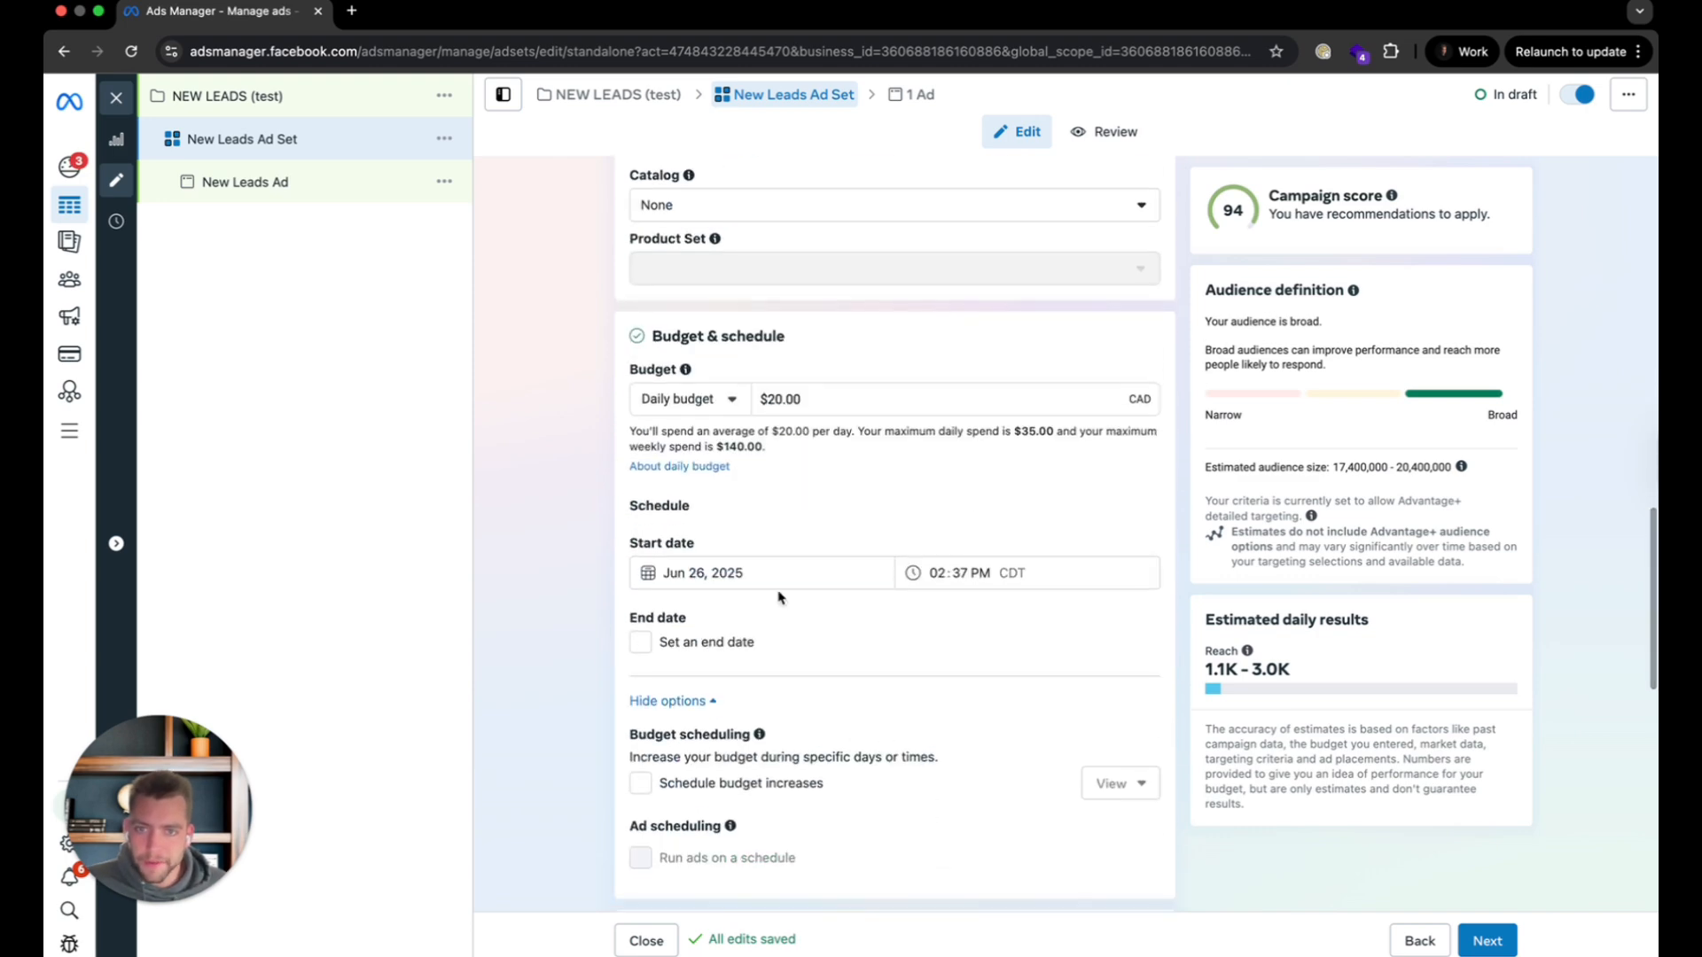
scroll(926, 796, "down", 4)
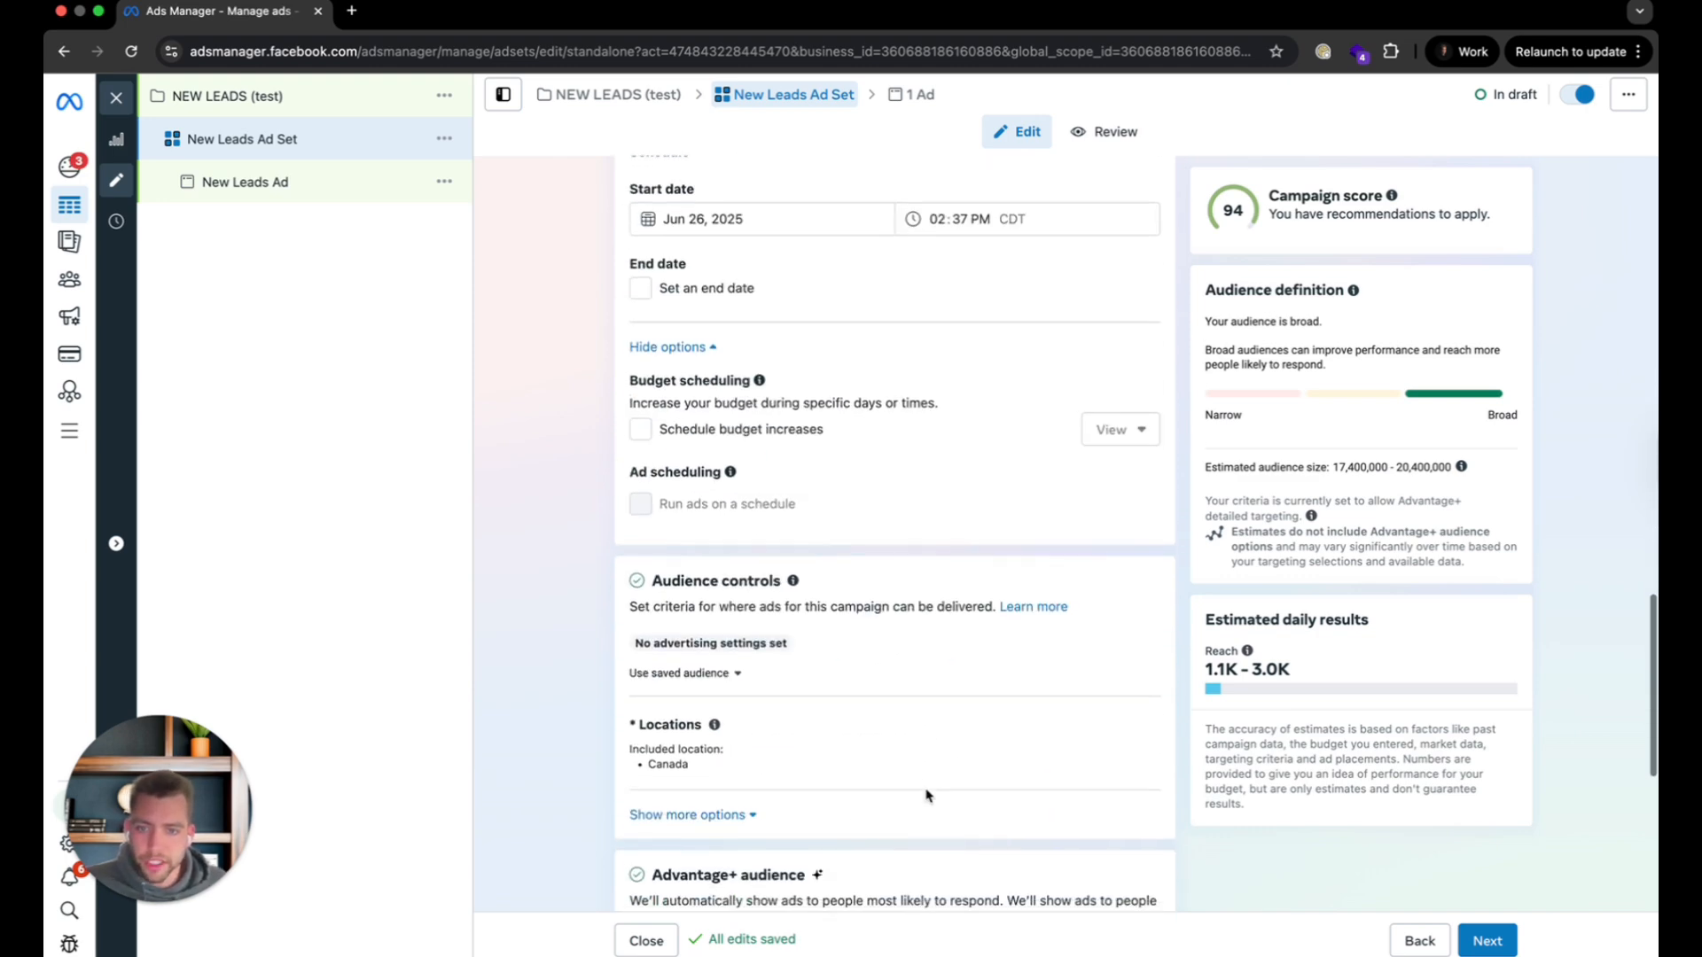
scroll(927, 795, "down", 2)
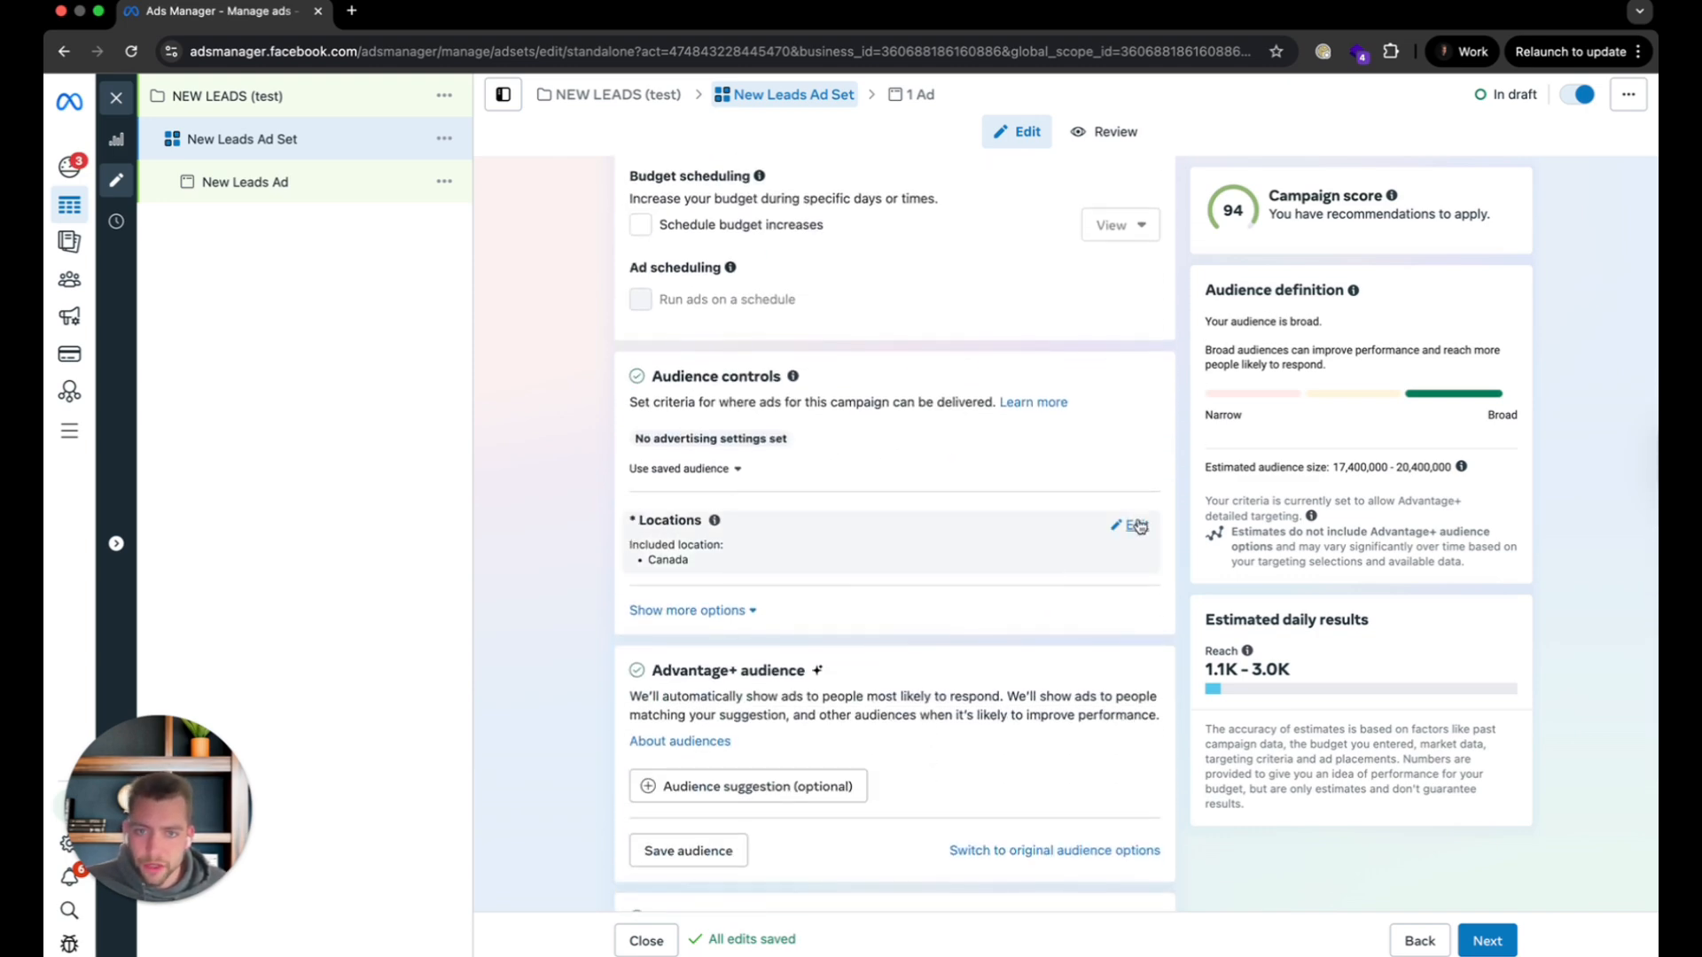
left_click(1137, 526)
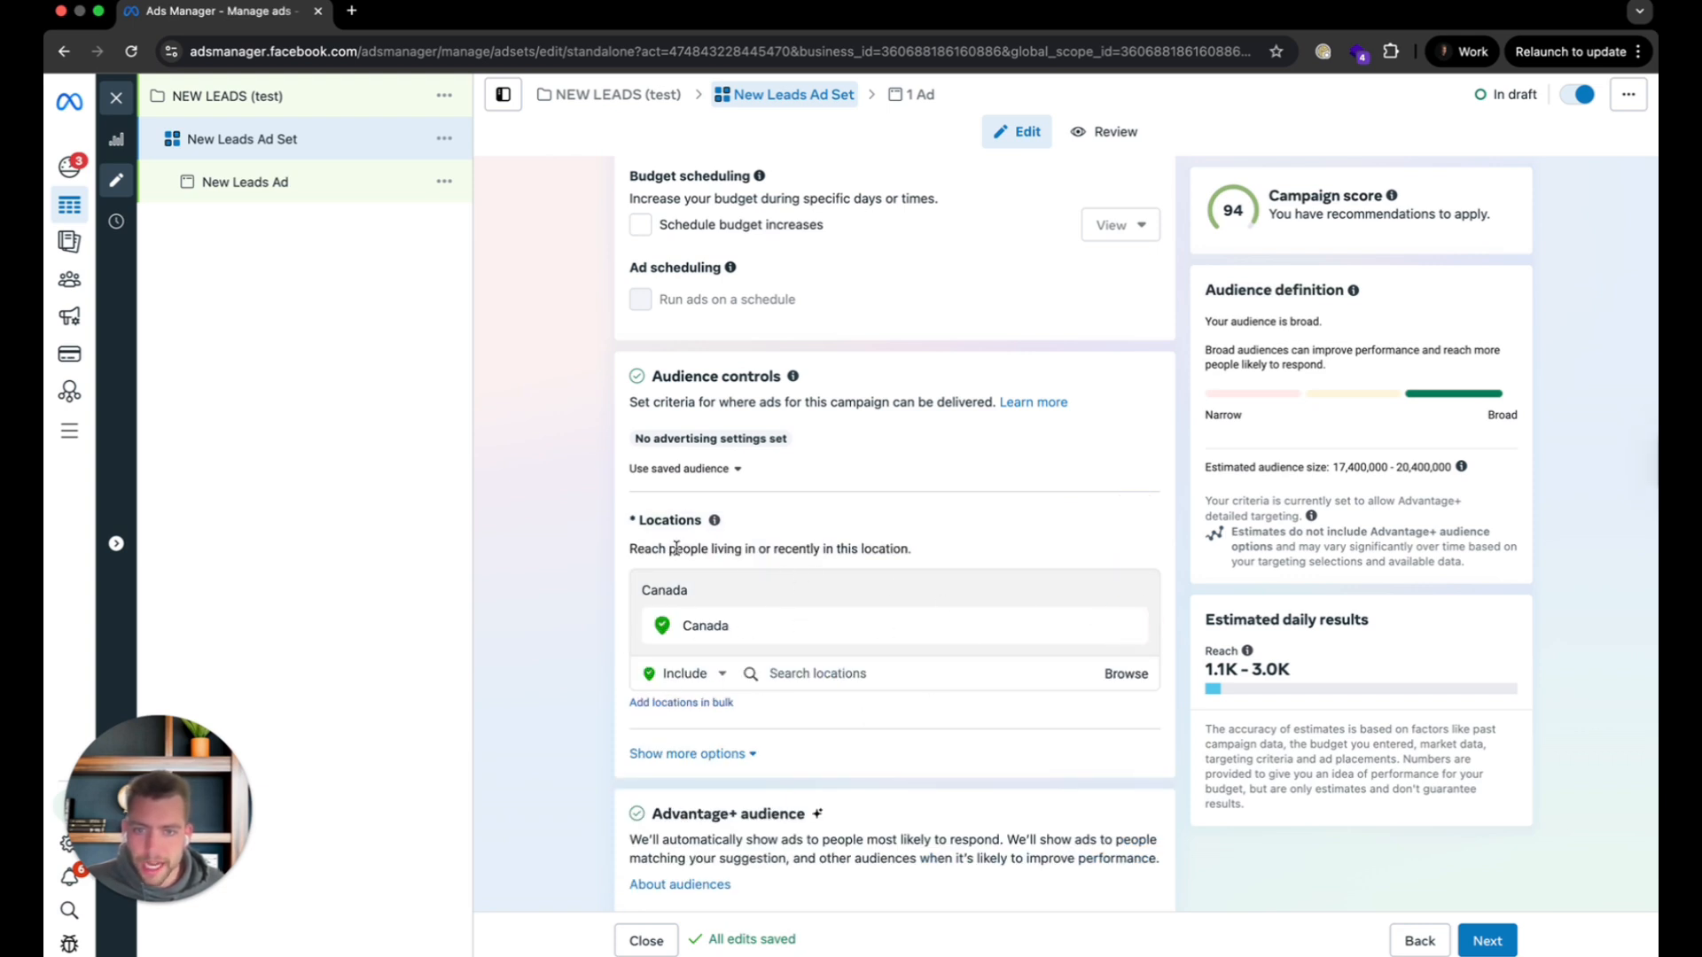
Expand the ad set's additional placement options and open the Advantage+ placements choice for editing.
scroll(809, 703, "down", 3)
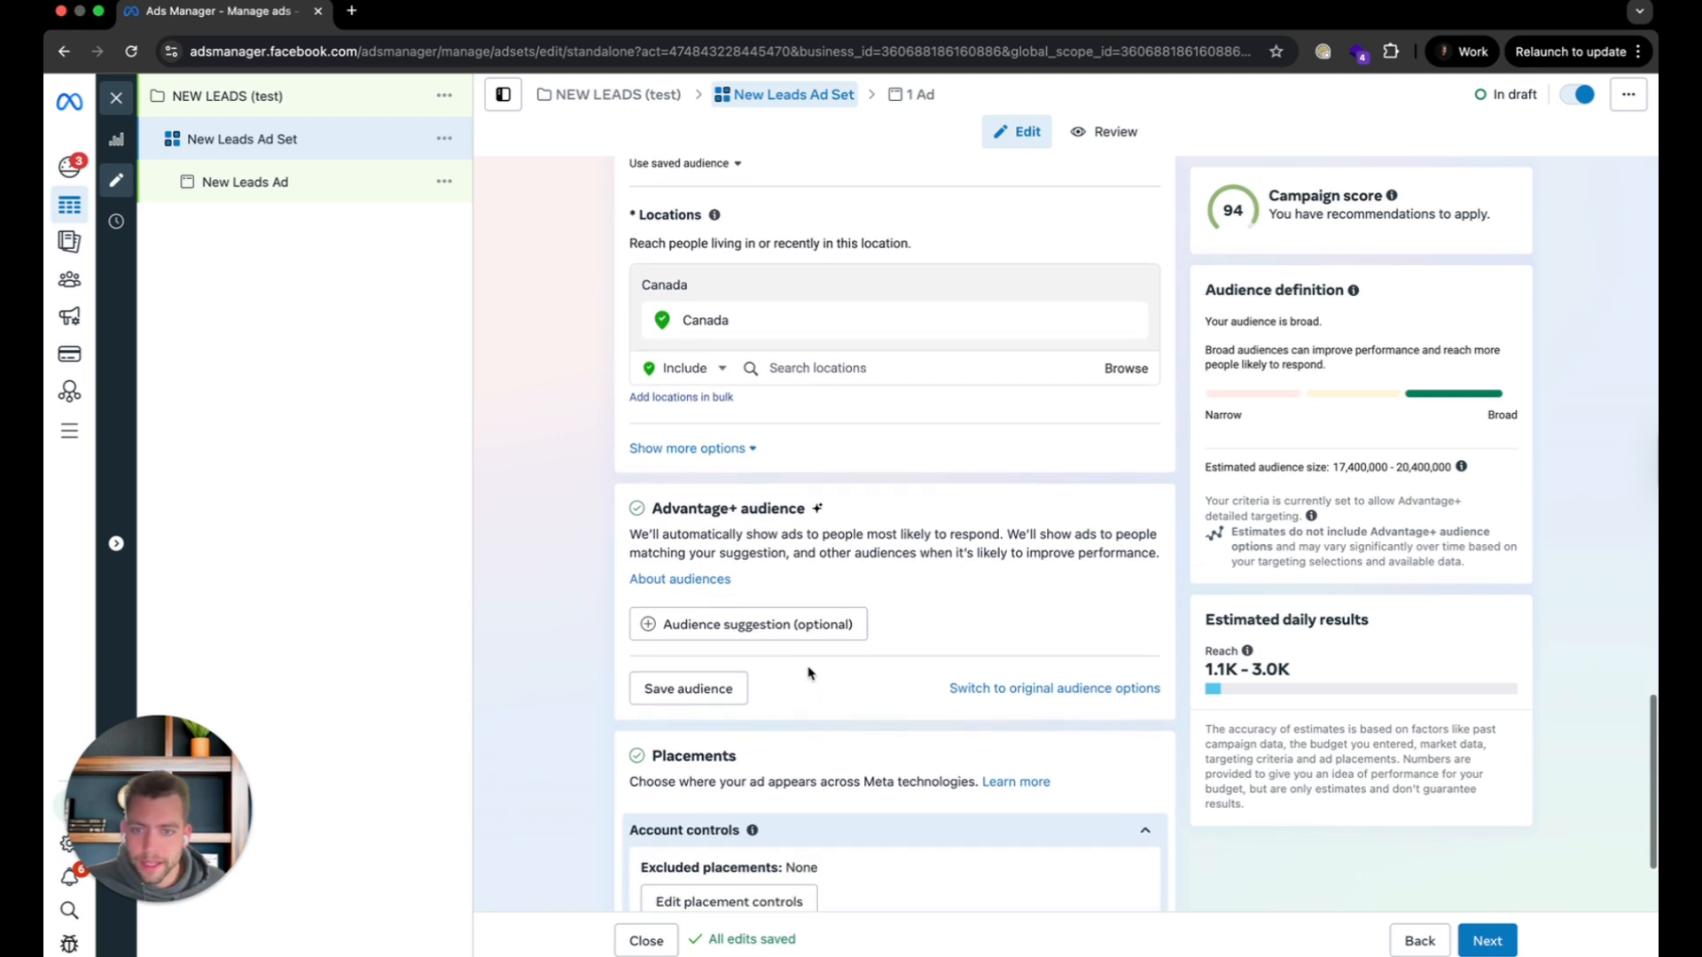
scroll(808, 672, "down", 2)
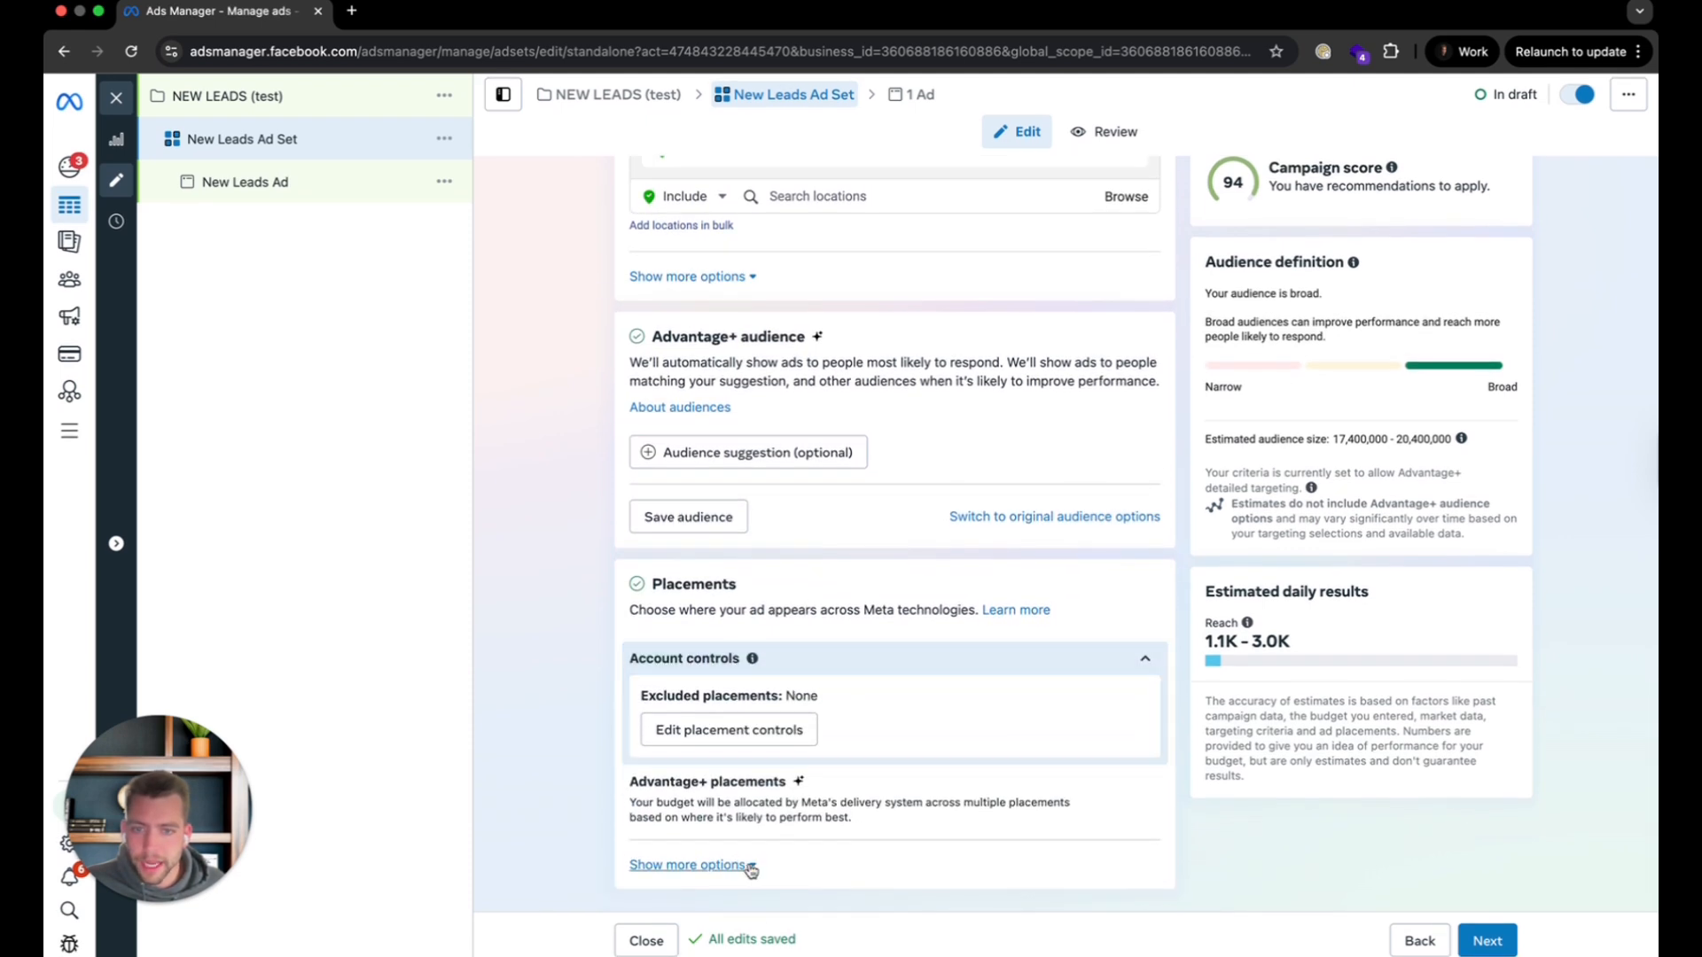
left_click(747, 867)
scroll(709, 674, "down", 2)
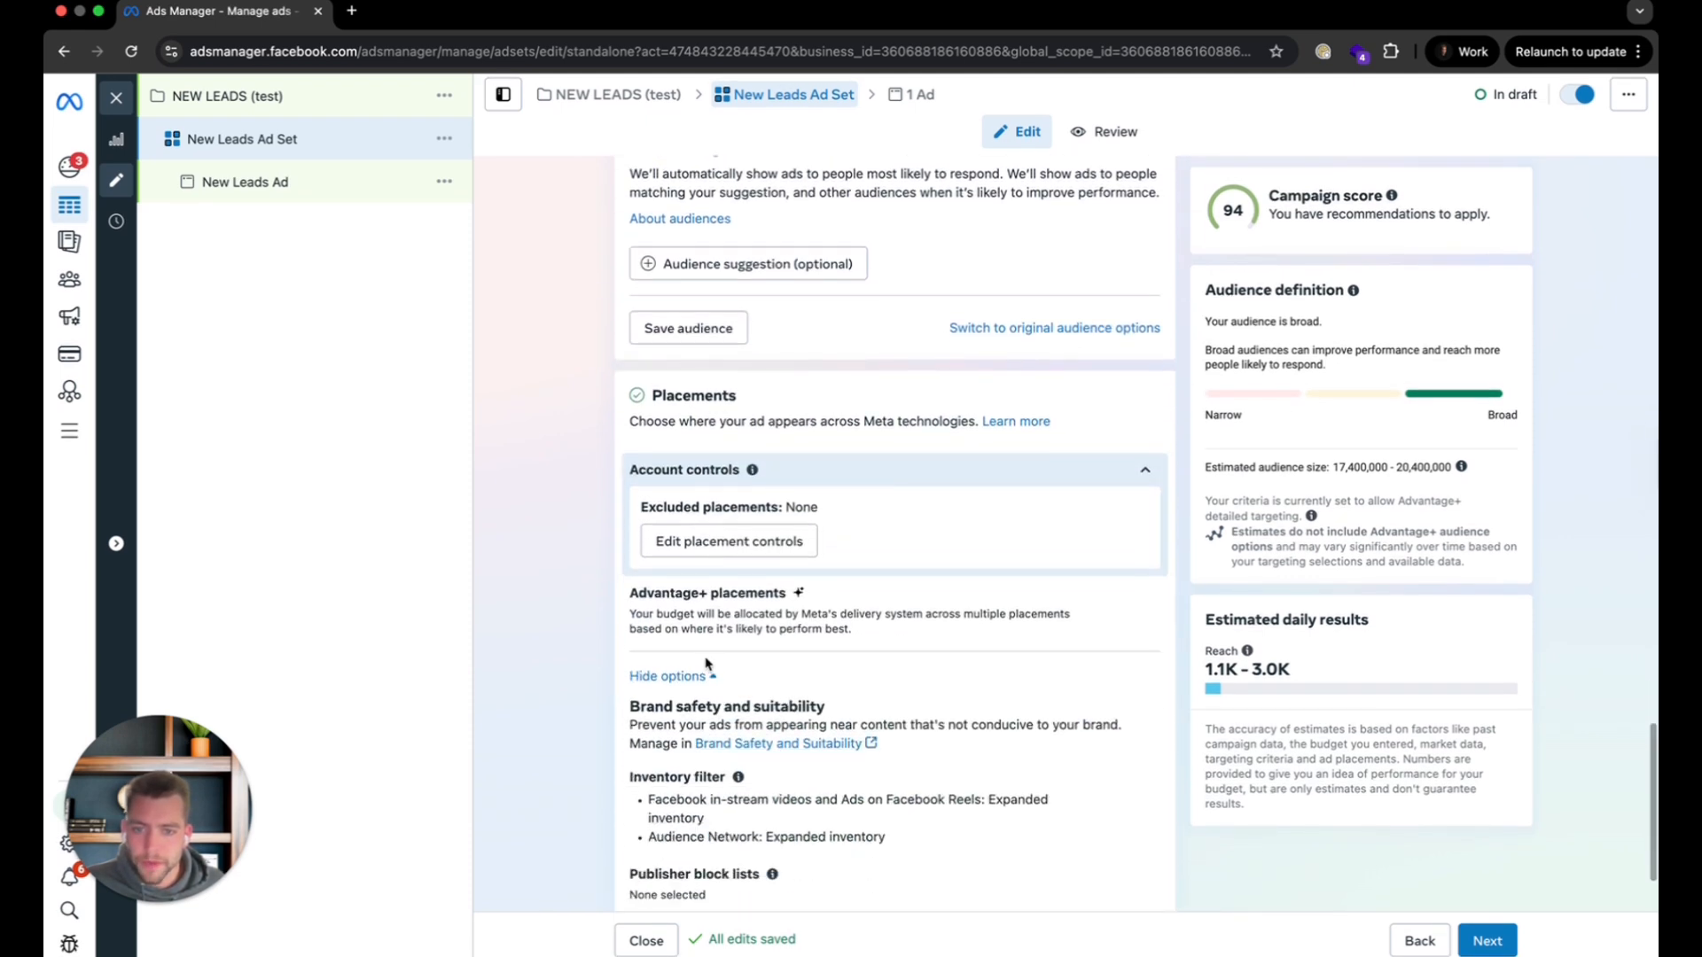
mouse_move(674, 616)
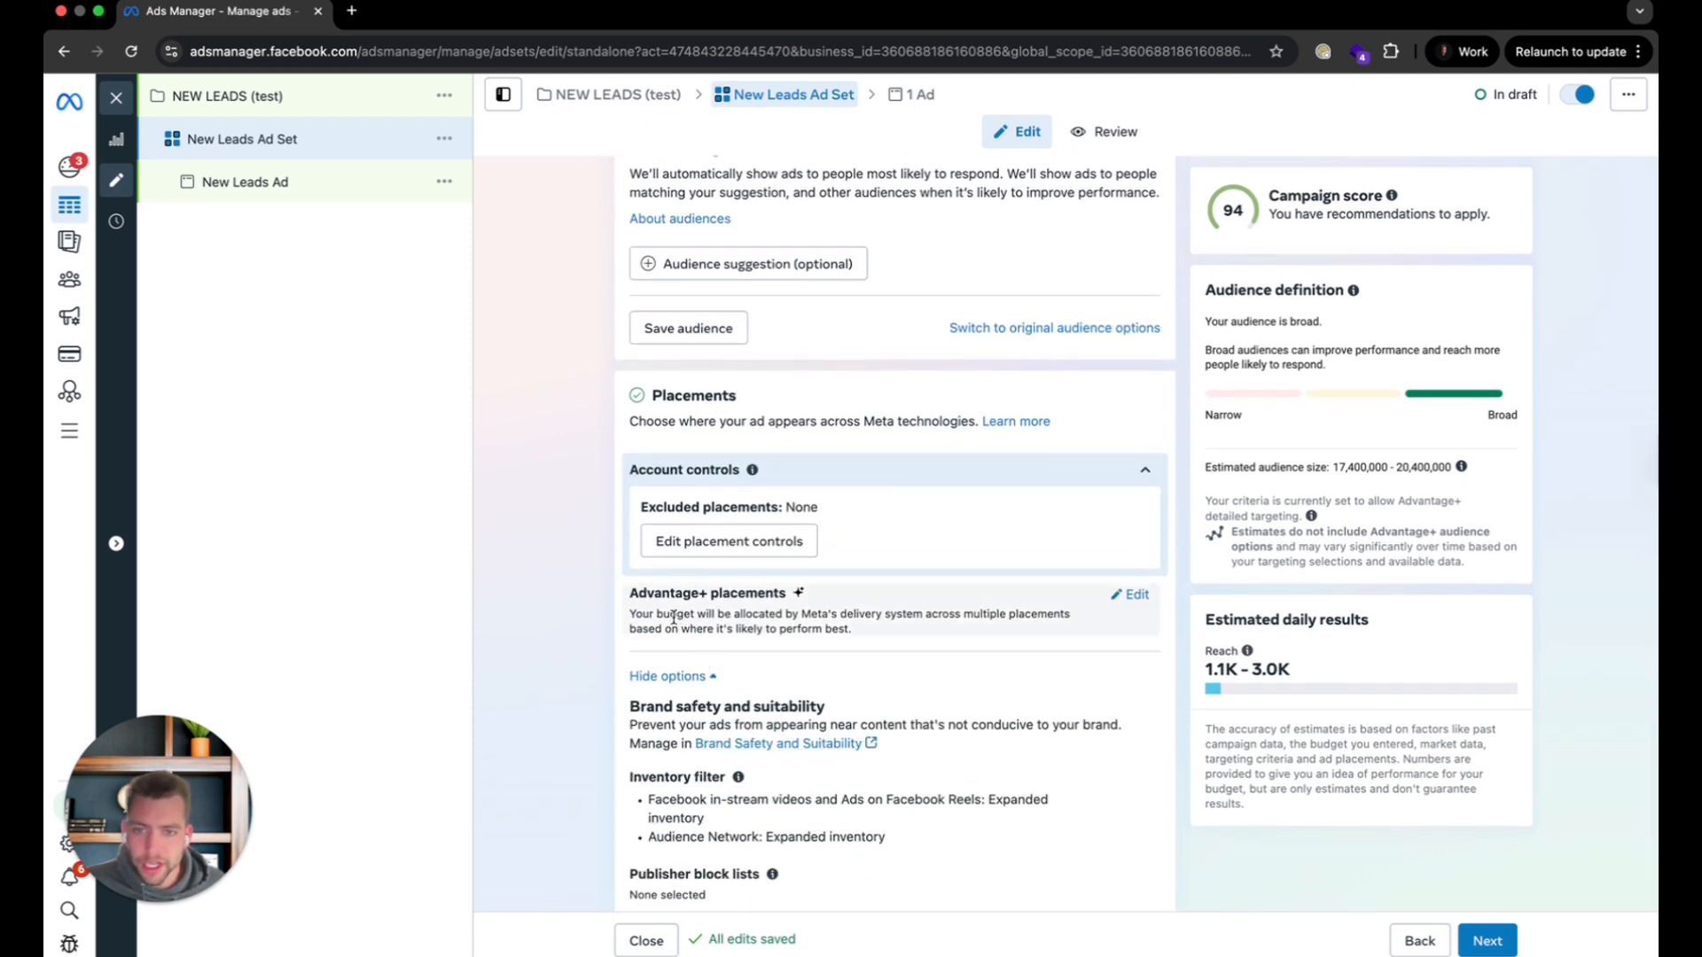
left_click(1130, 594)
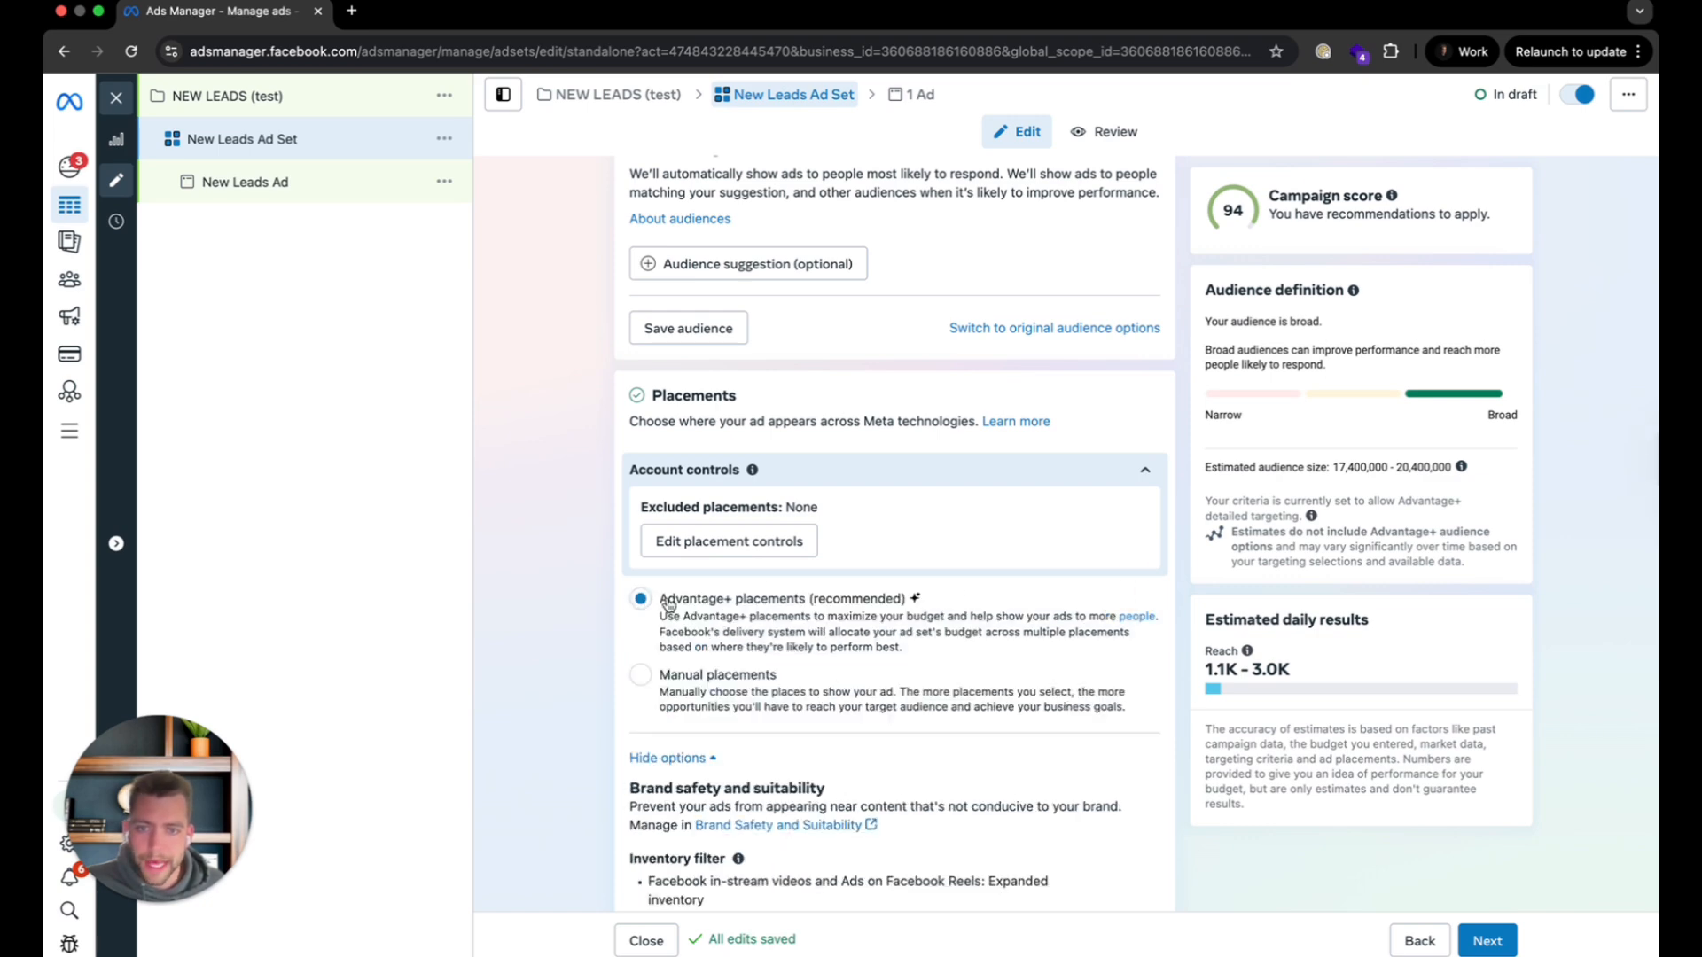
Switch the ad set from Advantage+ audience to the original audience options, confirming use of the original audience.
scroll(655, 603, "up", 1)
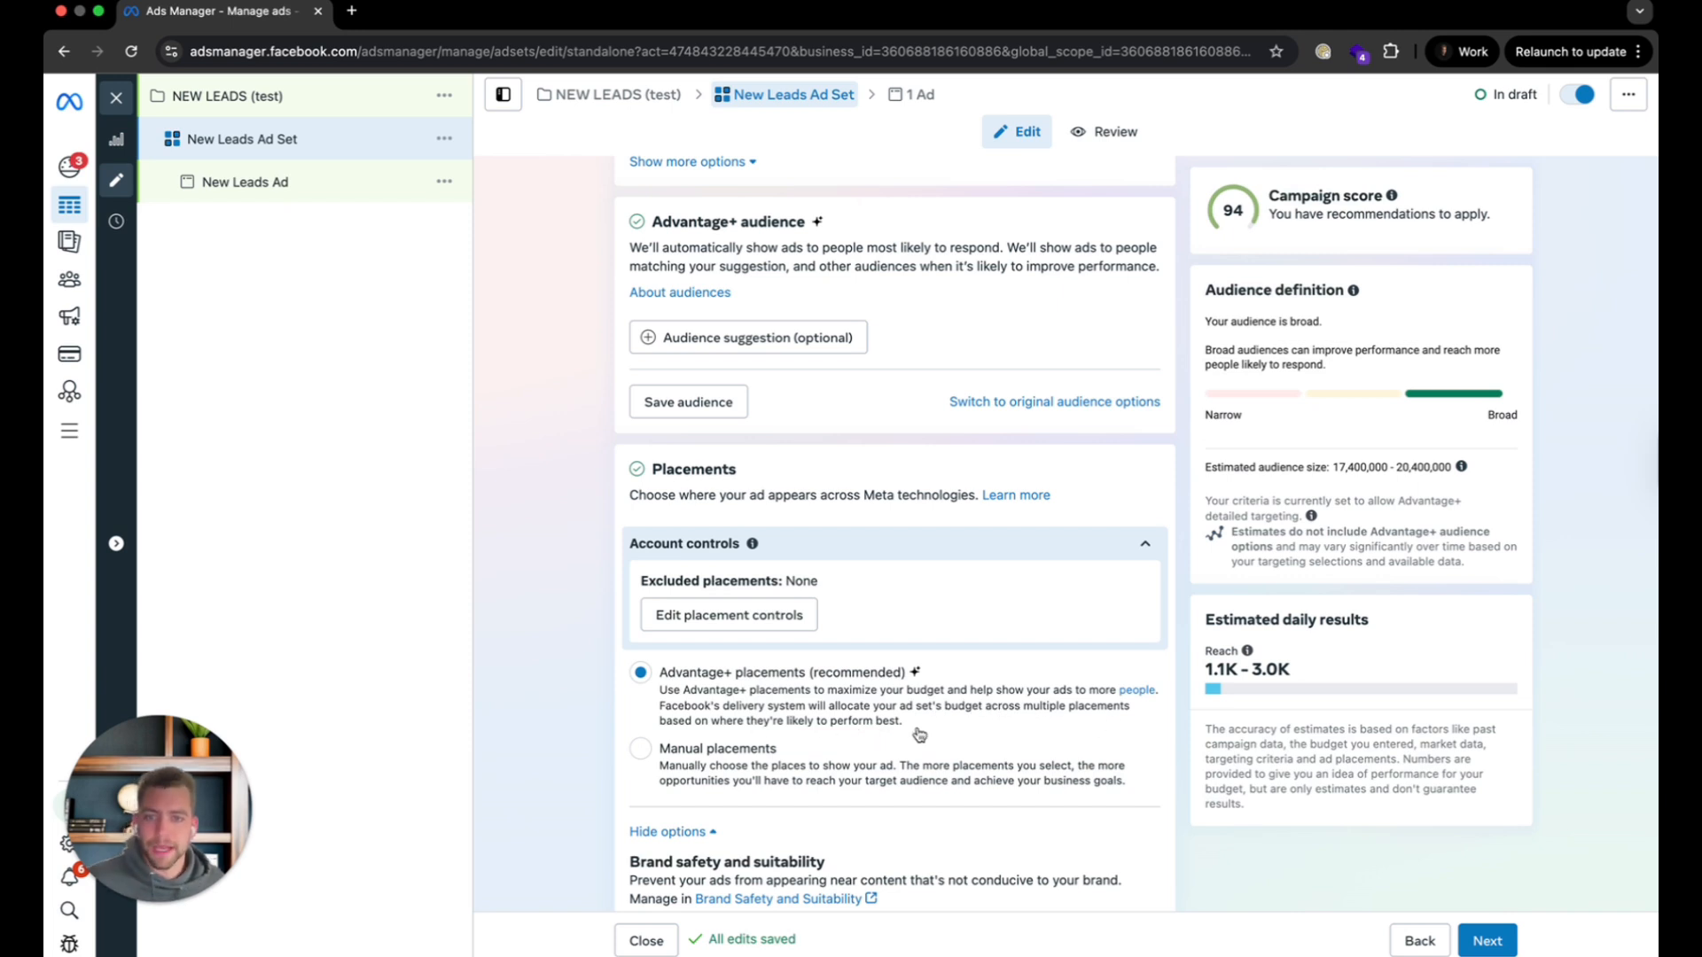
scroll(919, 735, "up", 1)
scroll(919, 734, "up", 2)
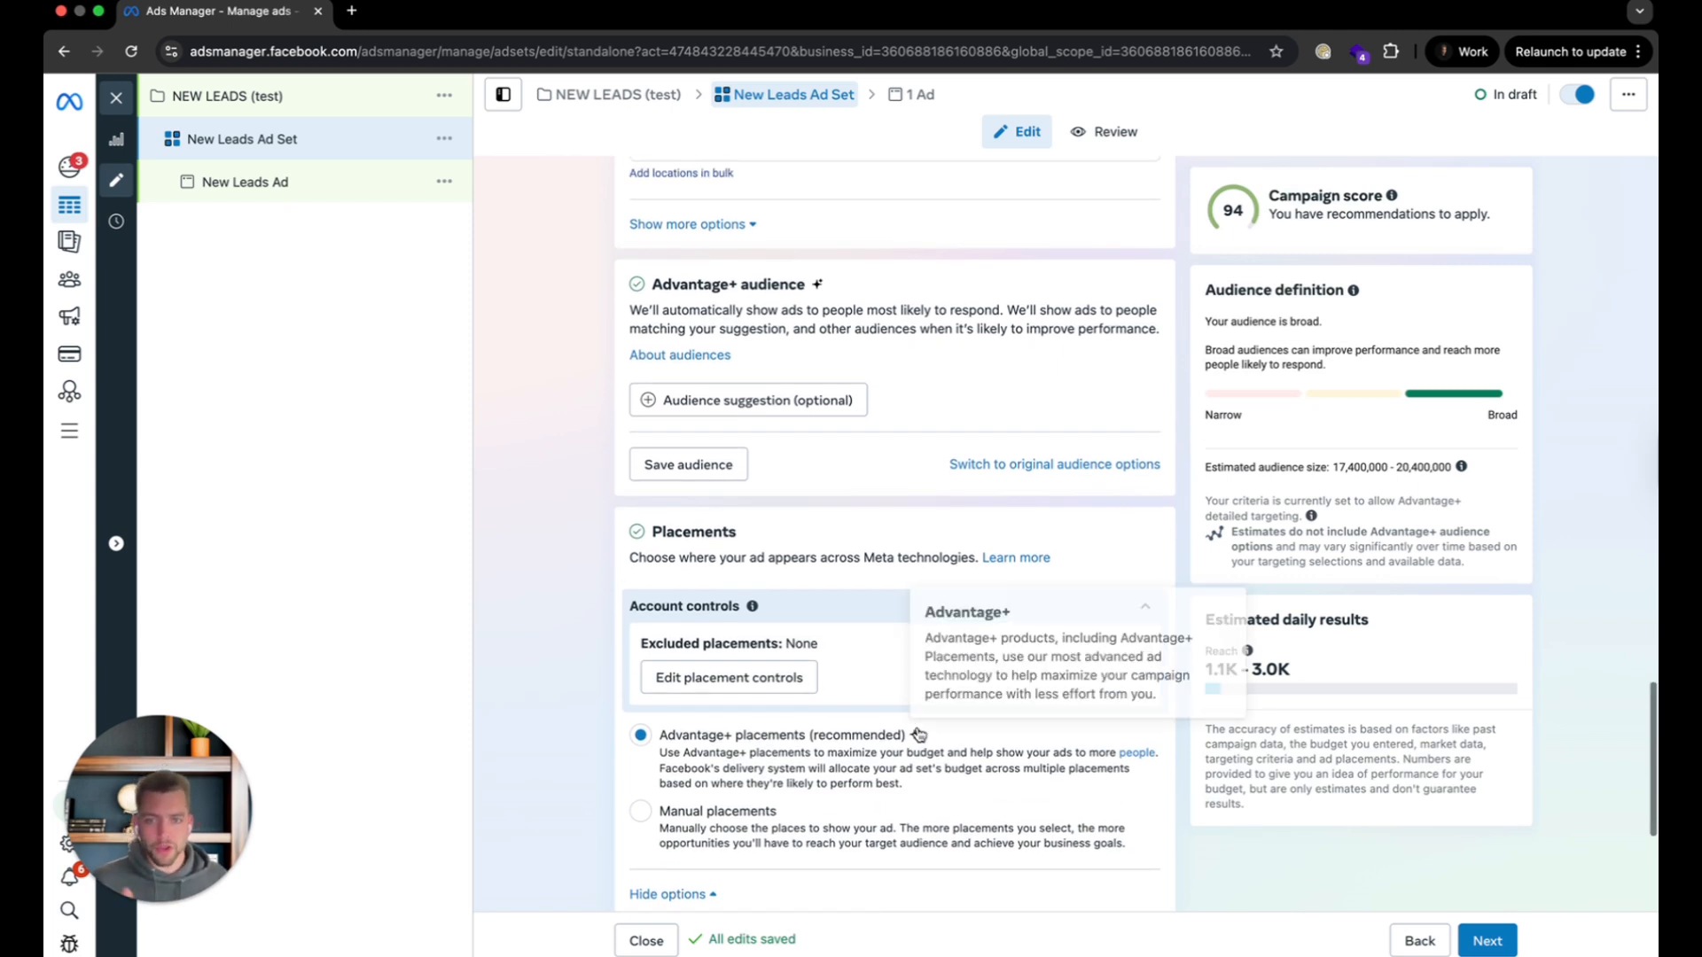
scroll(920, 735, "up", 3)
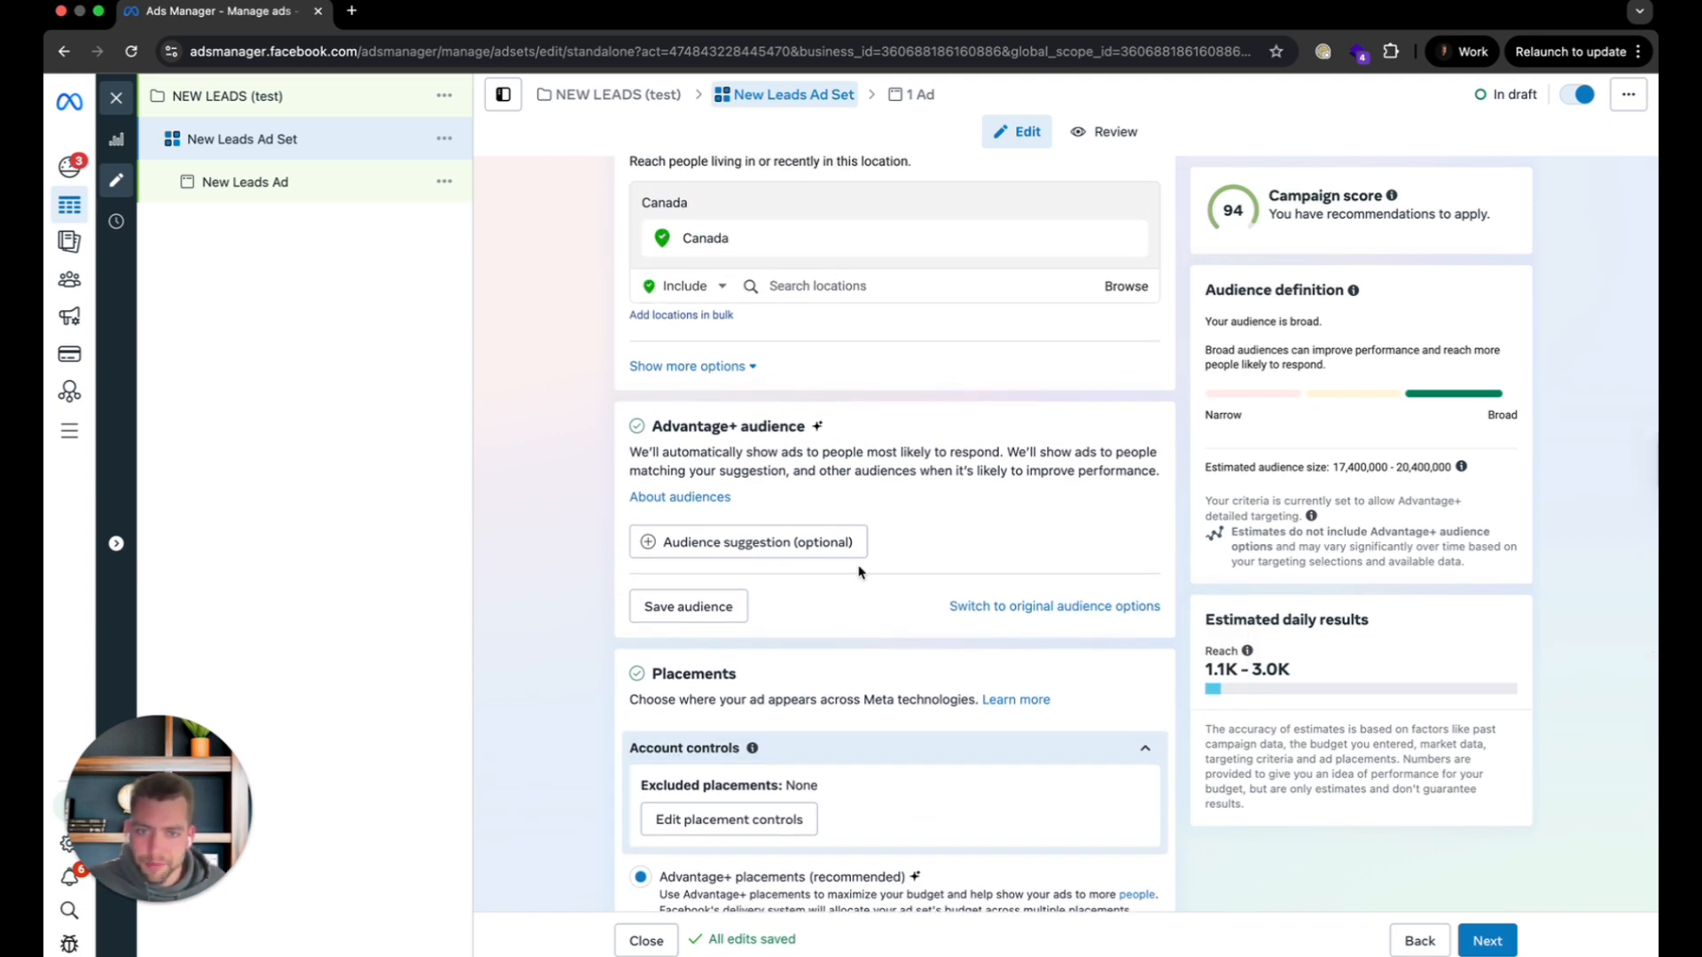
left_click(1048, 610)
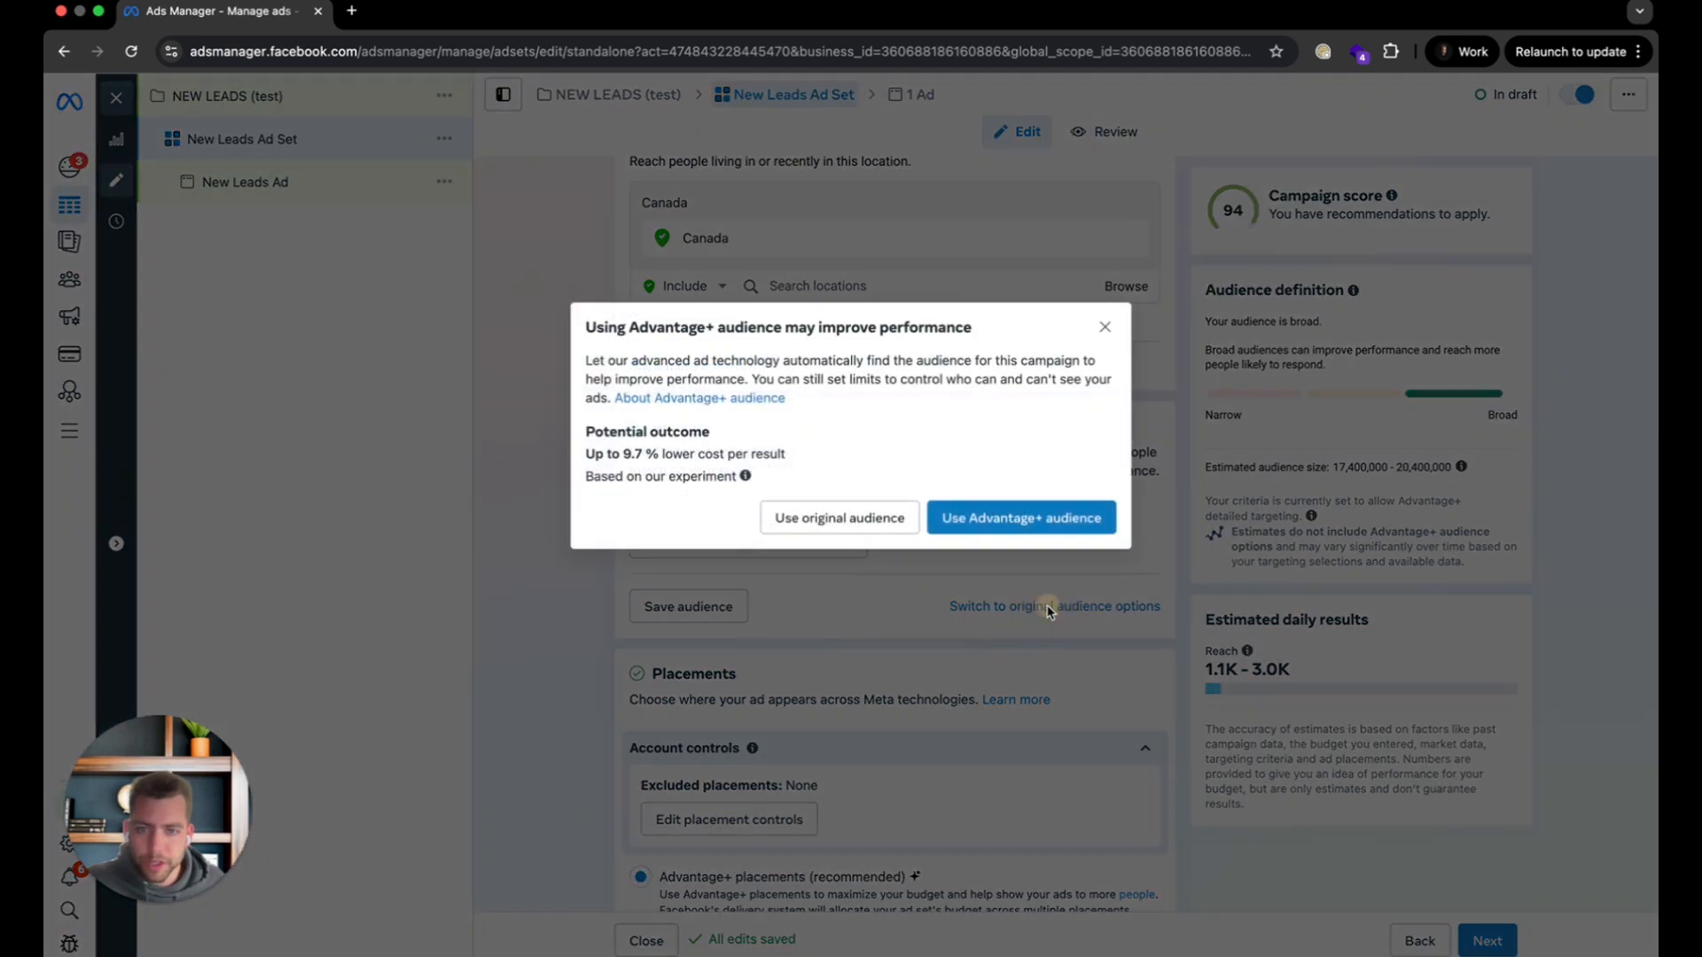
left_click(823, 520)
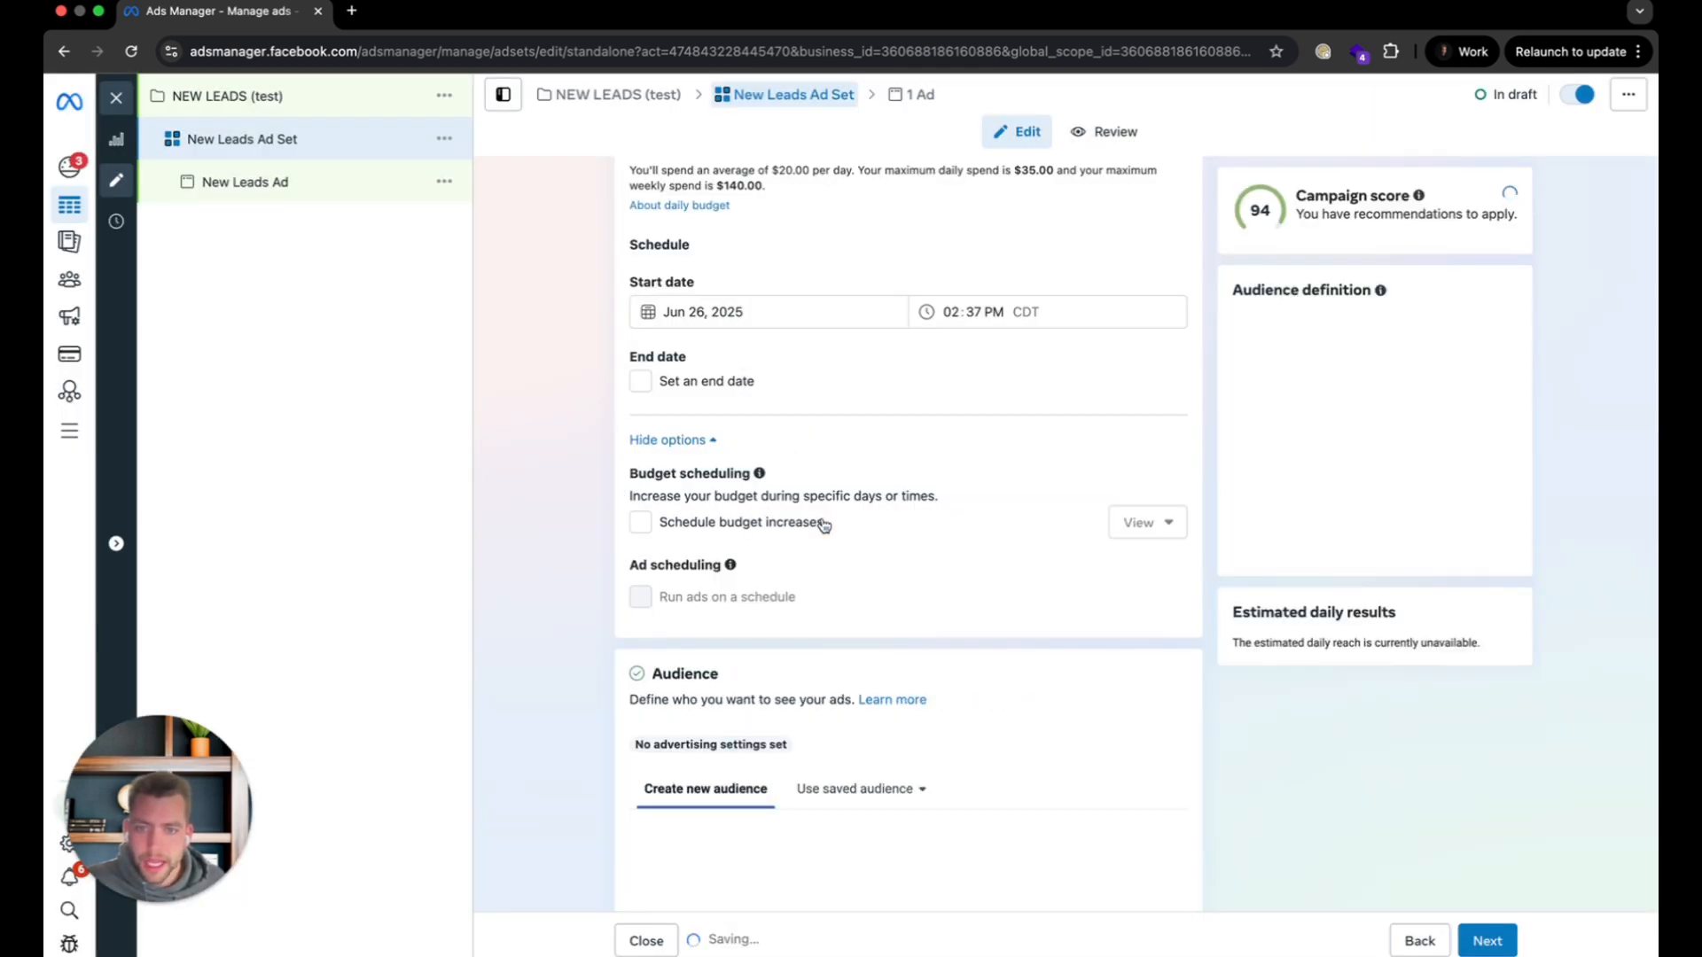
Search the existing custom audiences for "home owner", check the lookalike and custom audience categories, and clear the search.
scroll(837, 662, "down", 3)
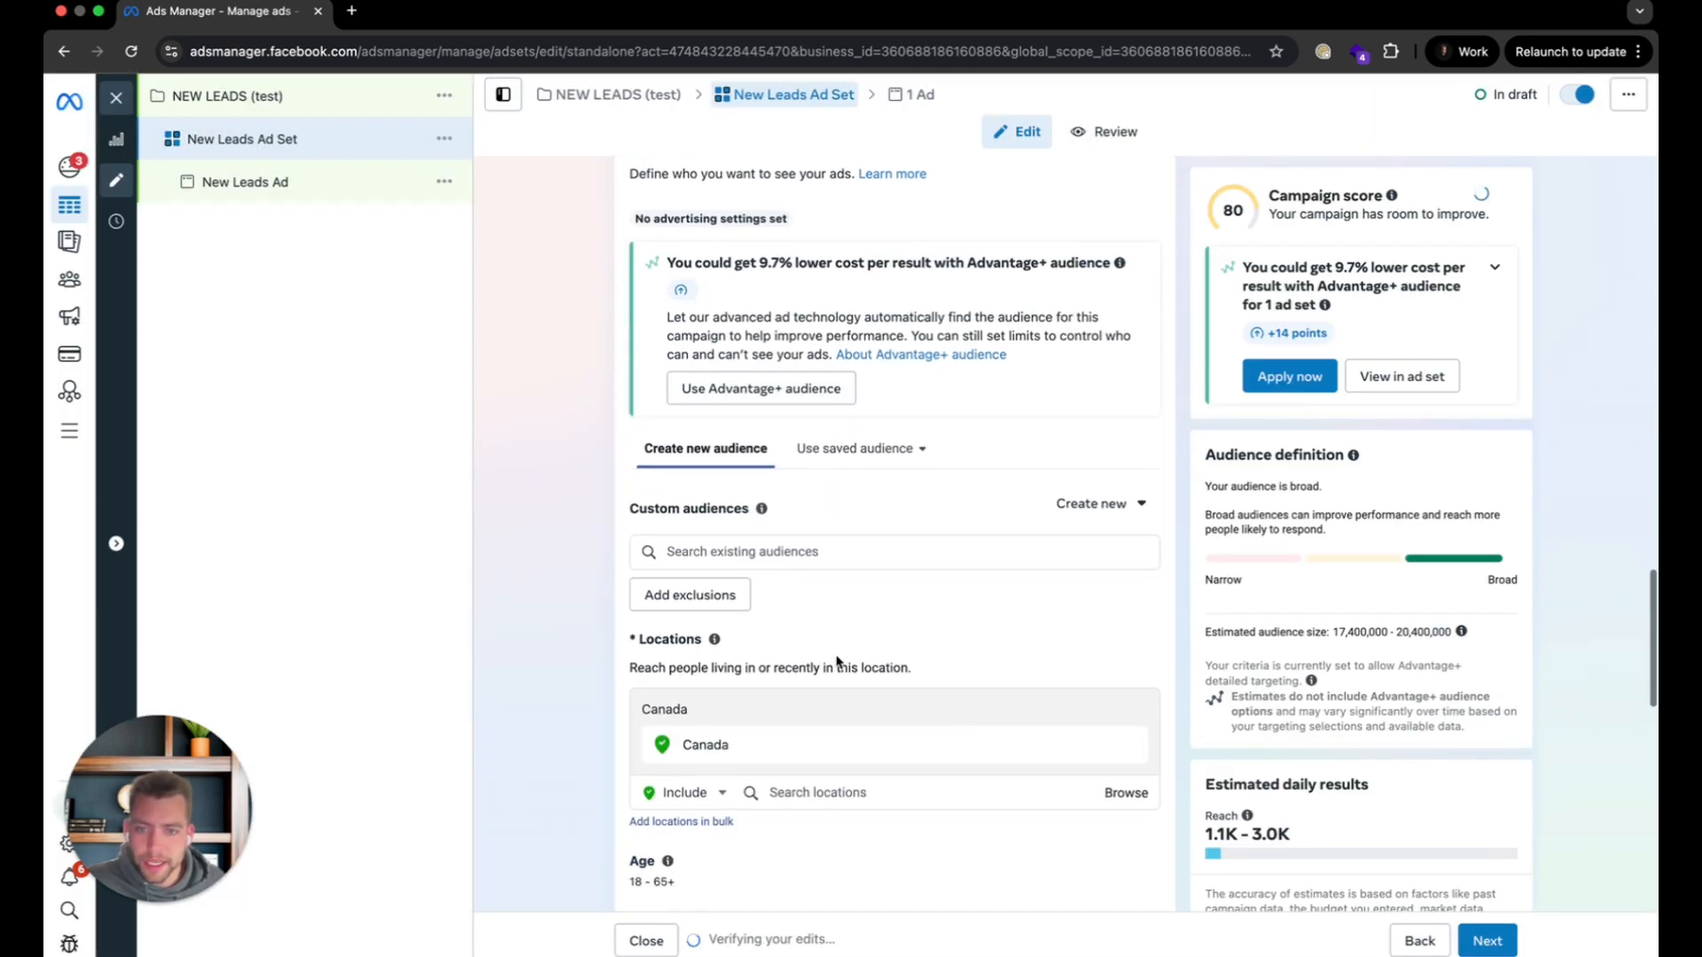
left_click(770, 557)
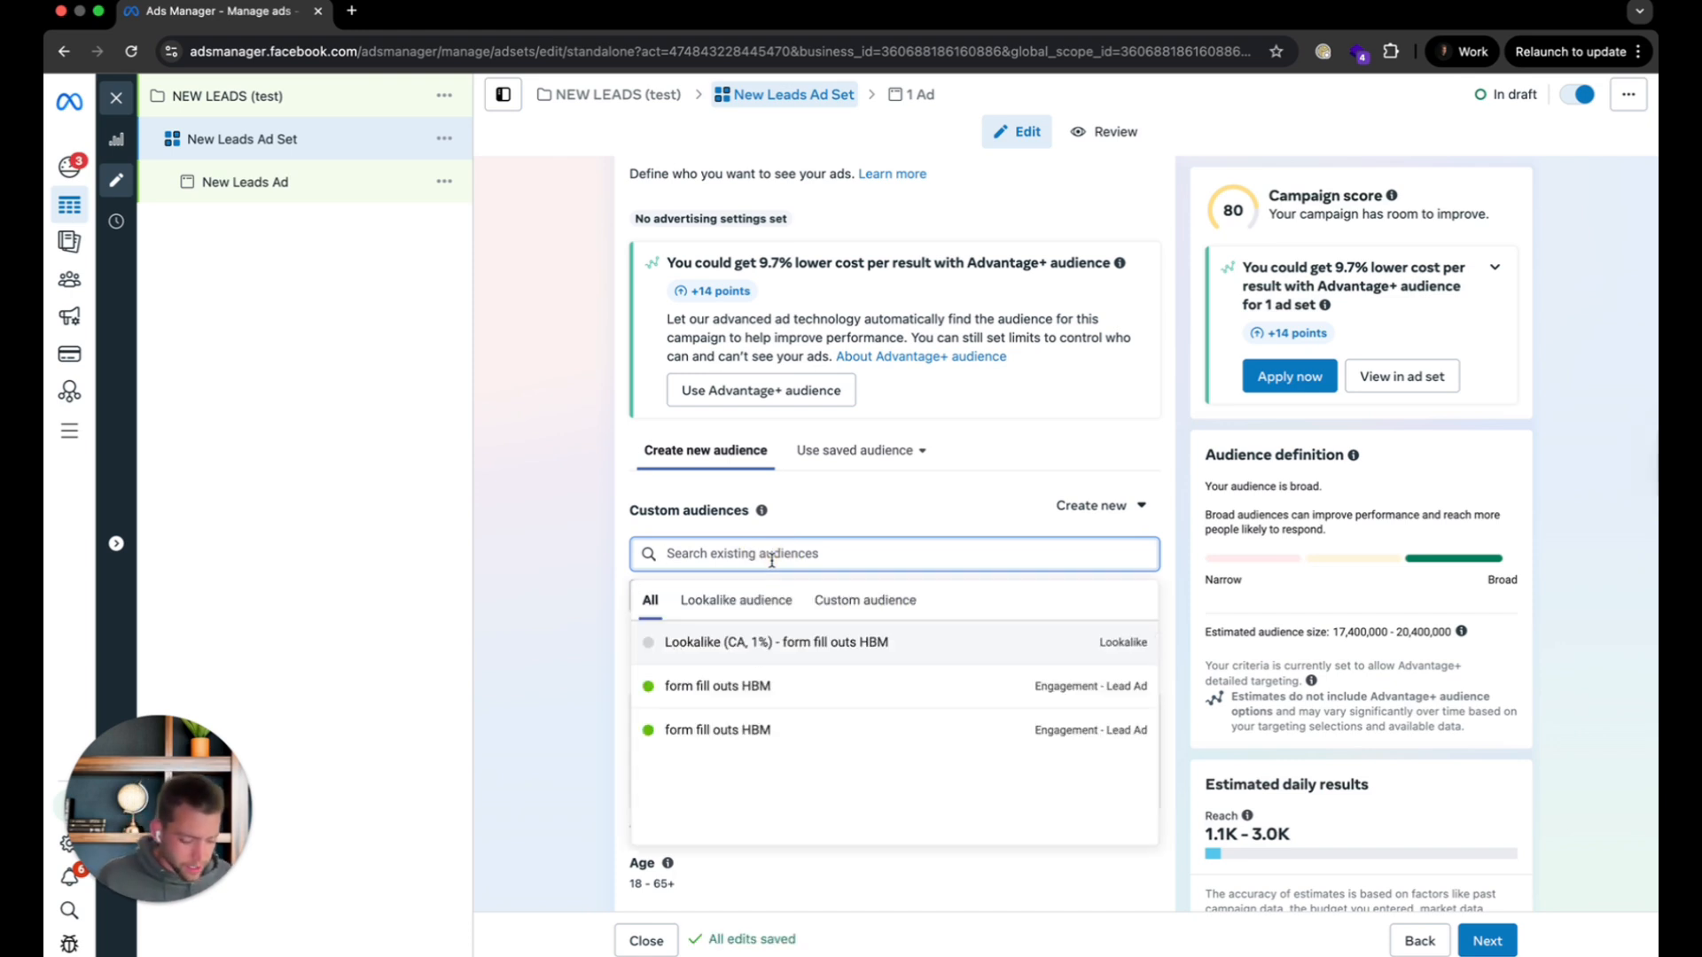
type("a")
key("BackSpace")
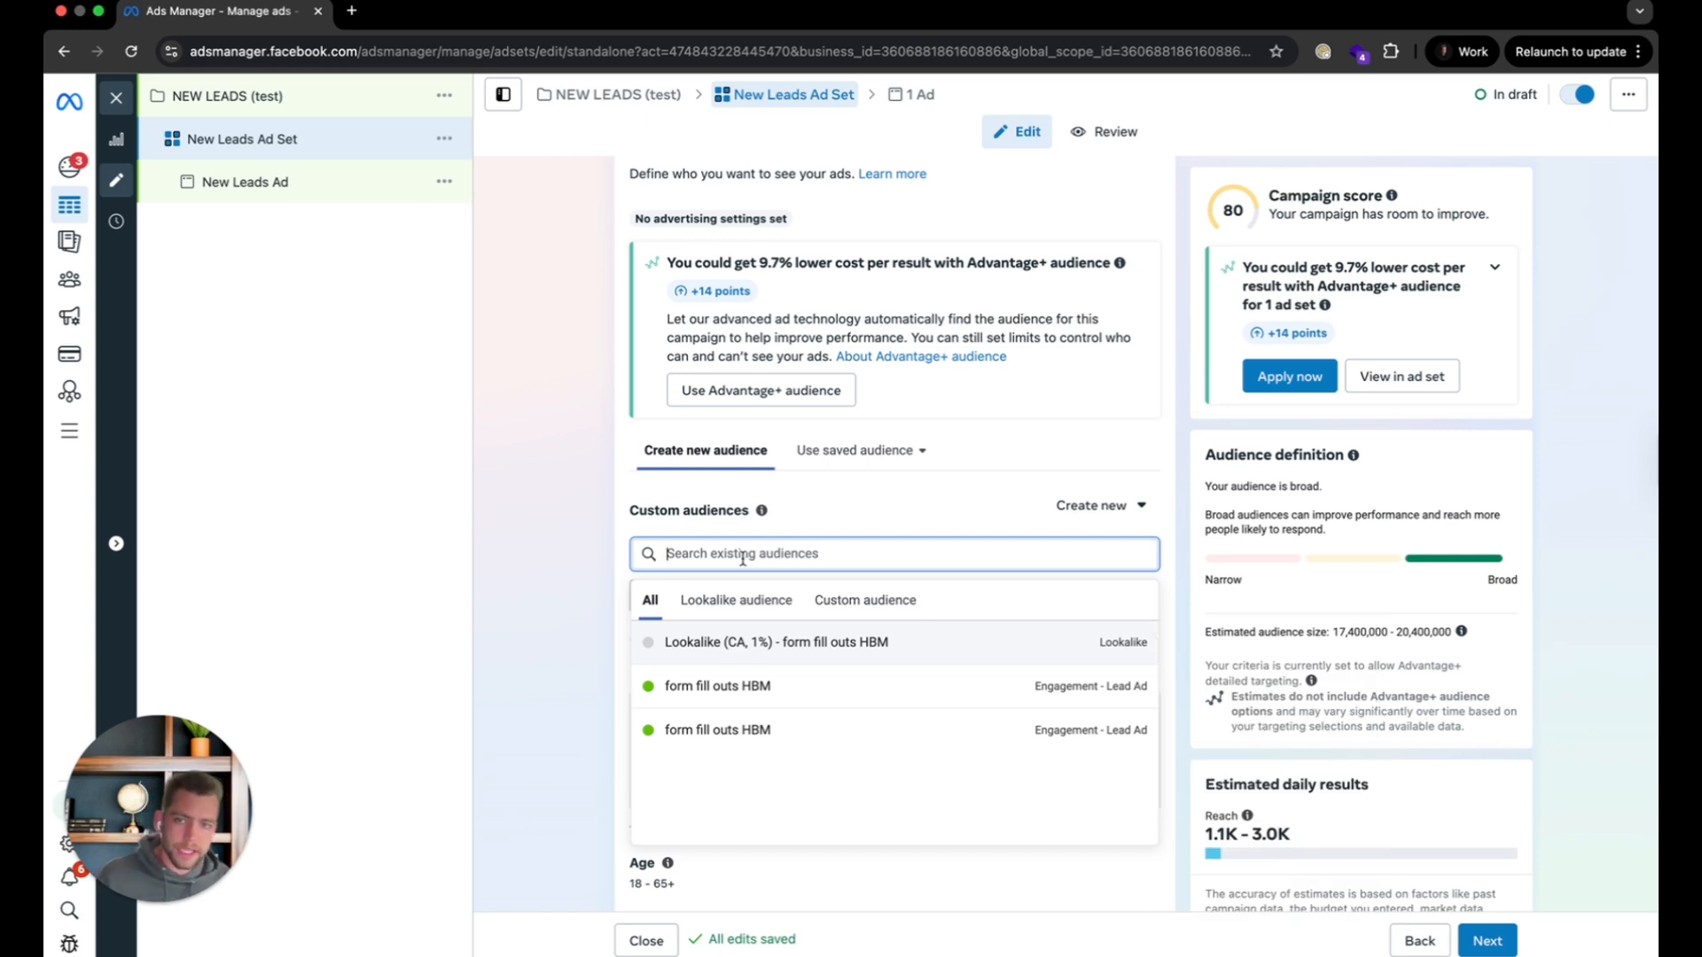
left_click(802, 508)
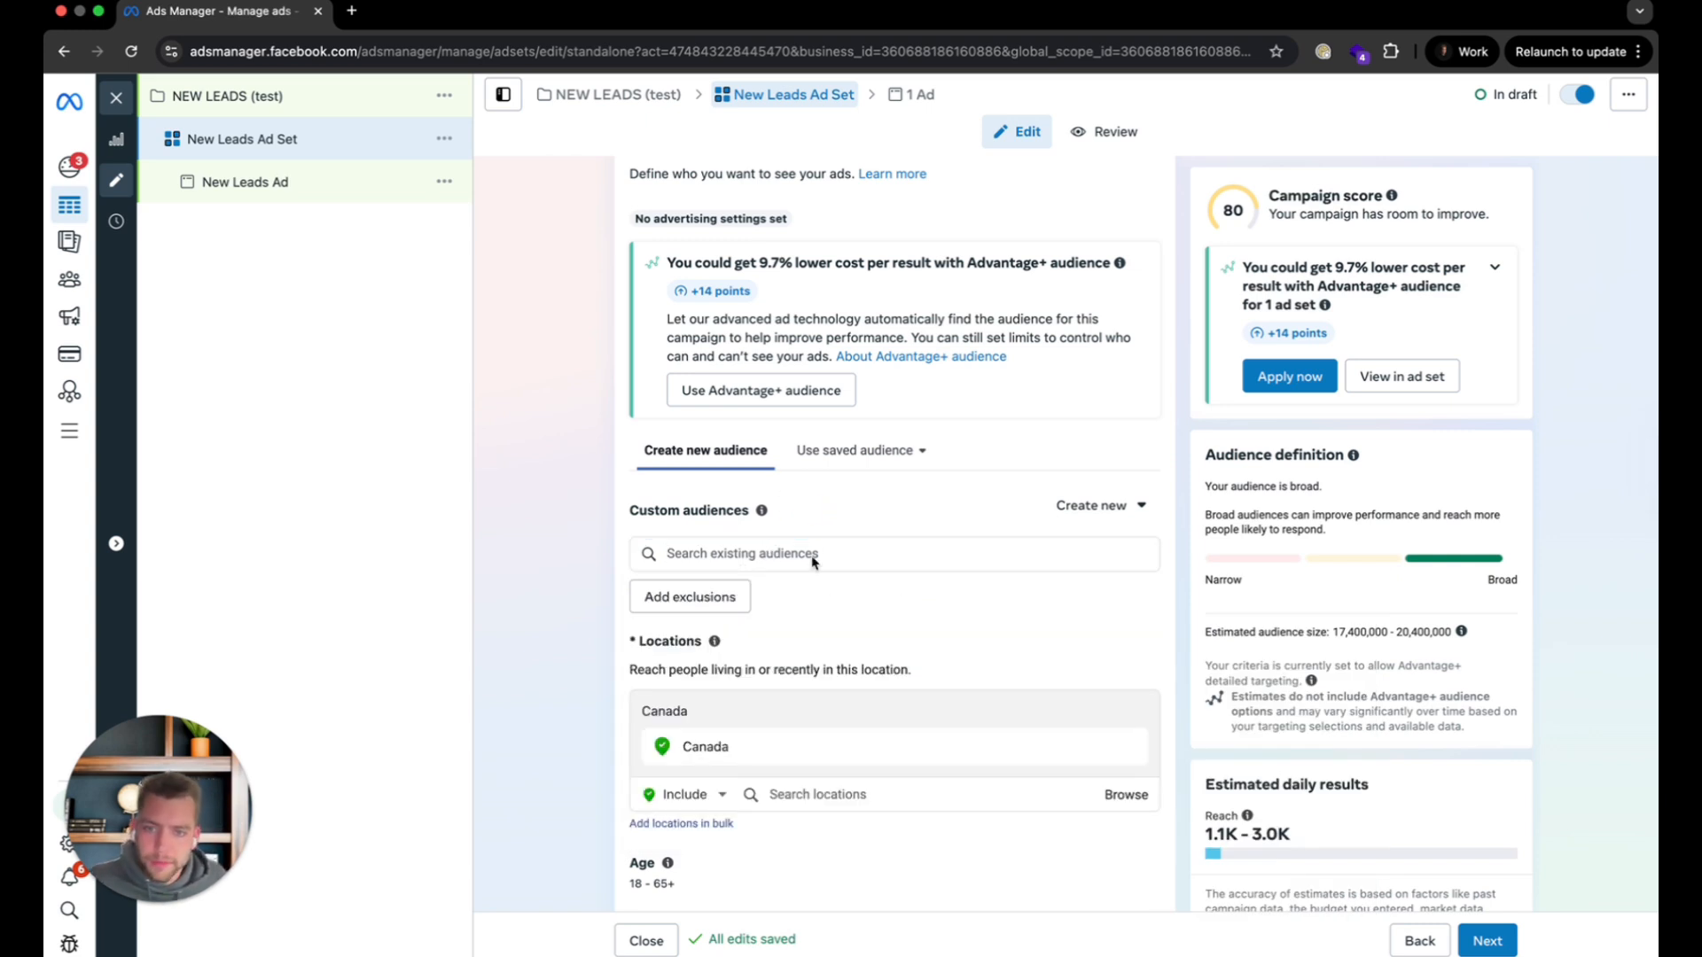
scroll(772, 669, "down", 1)
left_click(773, 543)
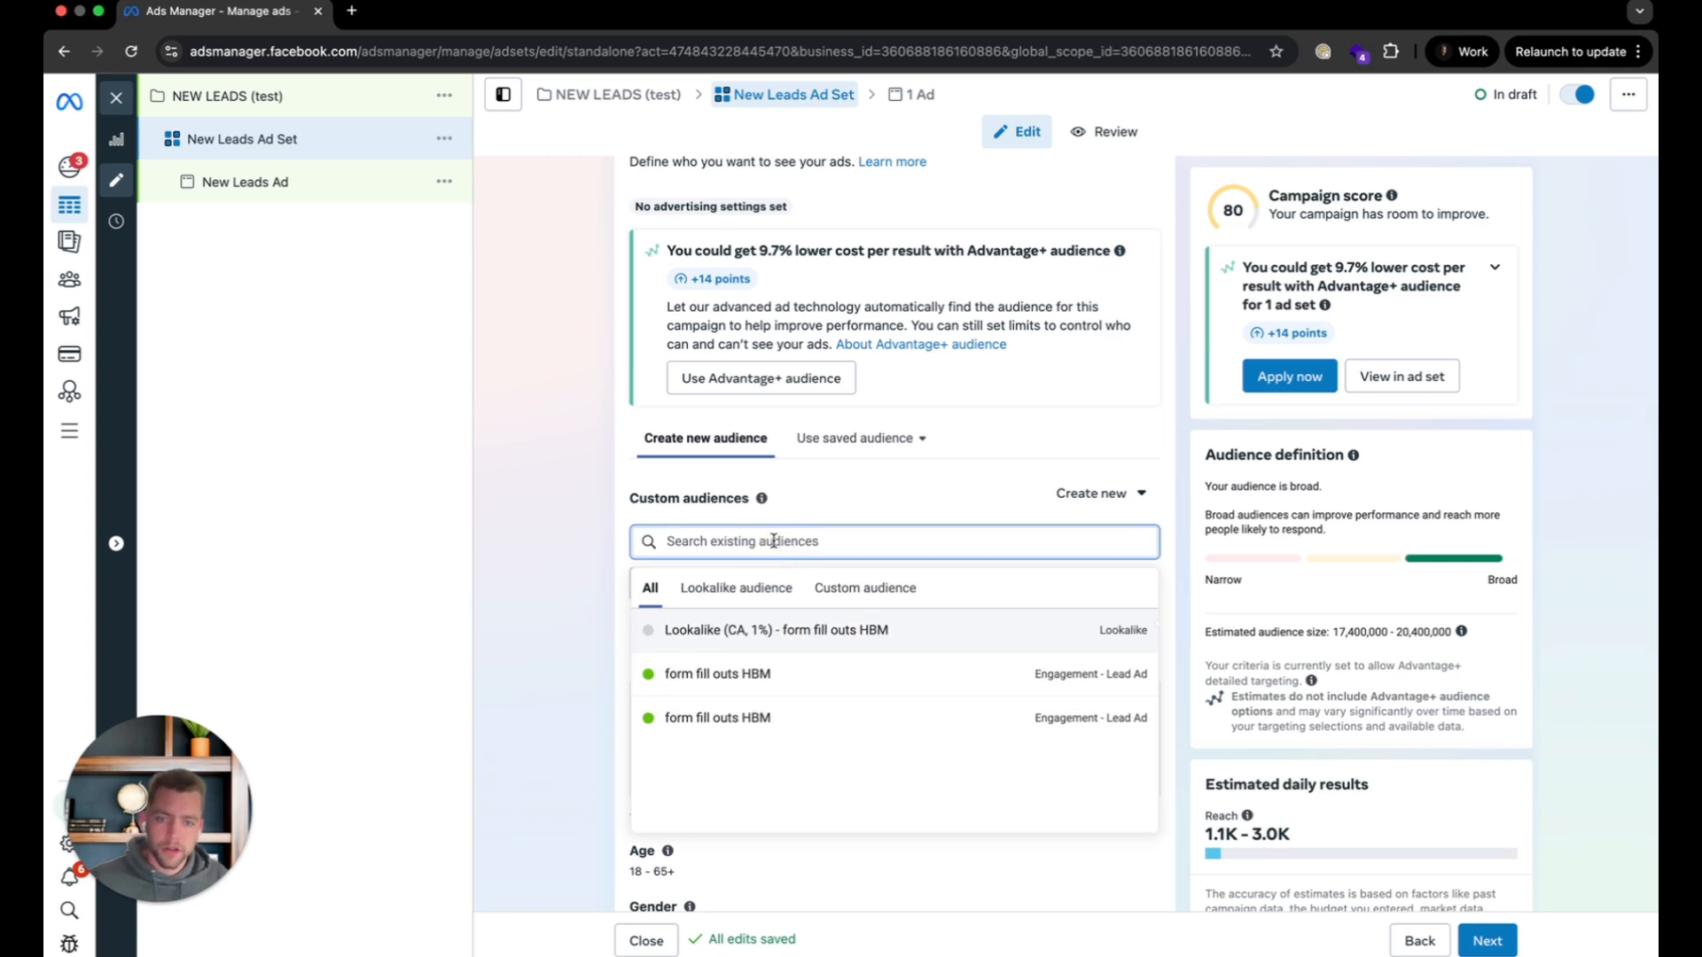
type("home owner")
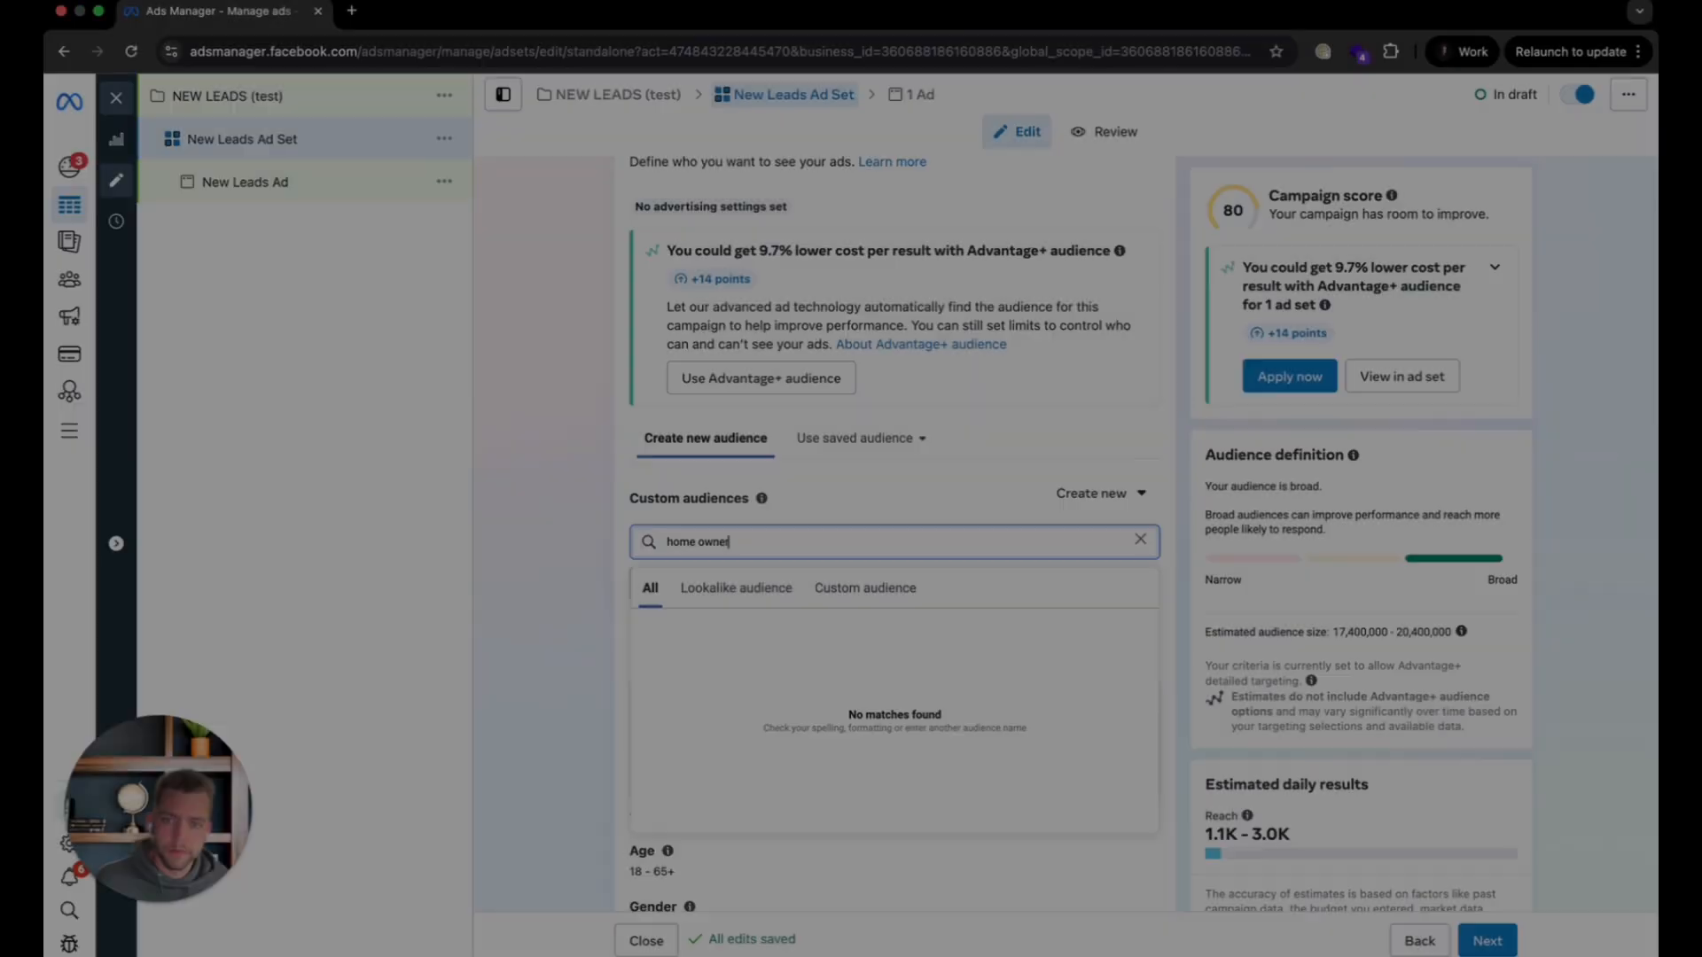
left_click(791, 589)
left_click(867, 588)
left_click(648, 589)
left_click(1140, 540)
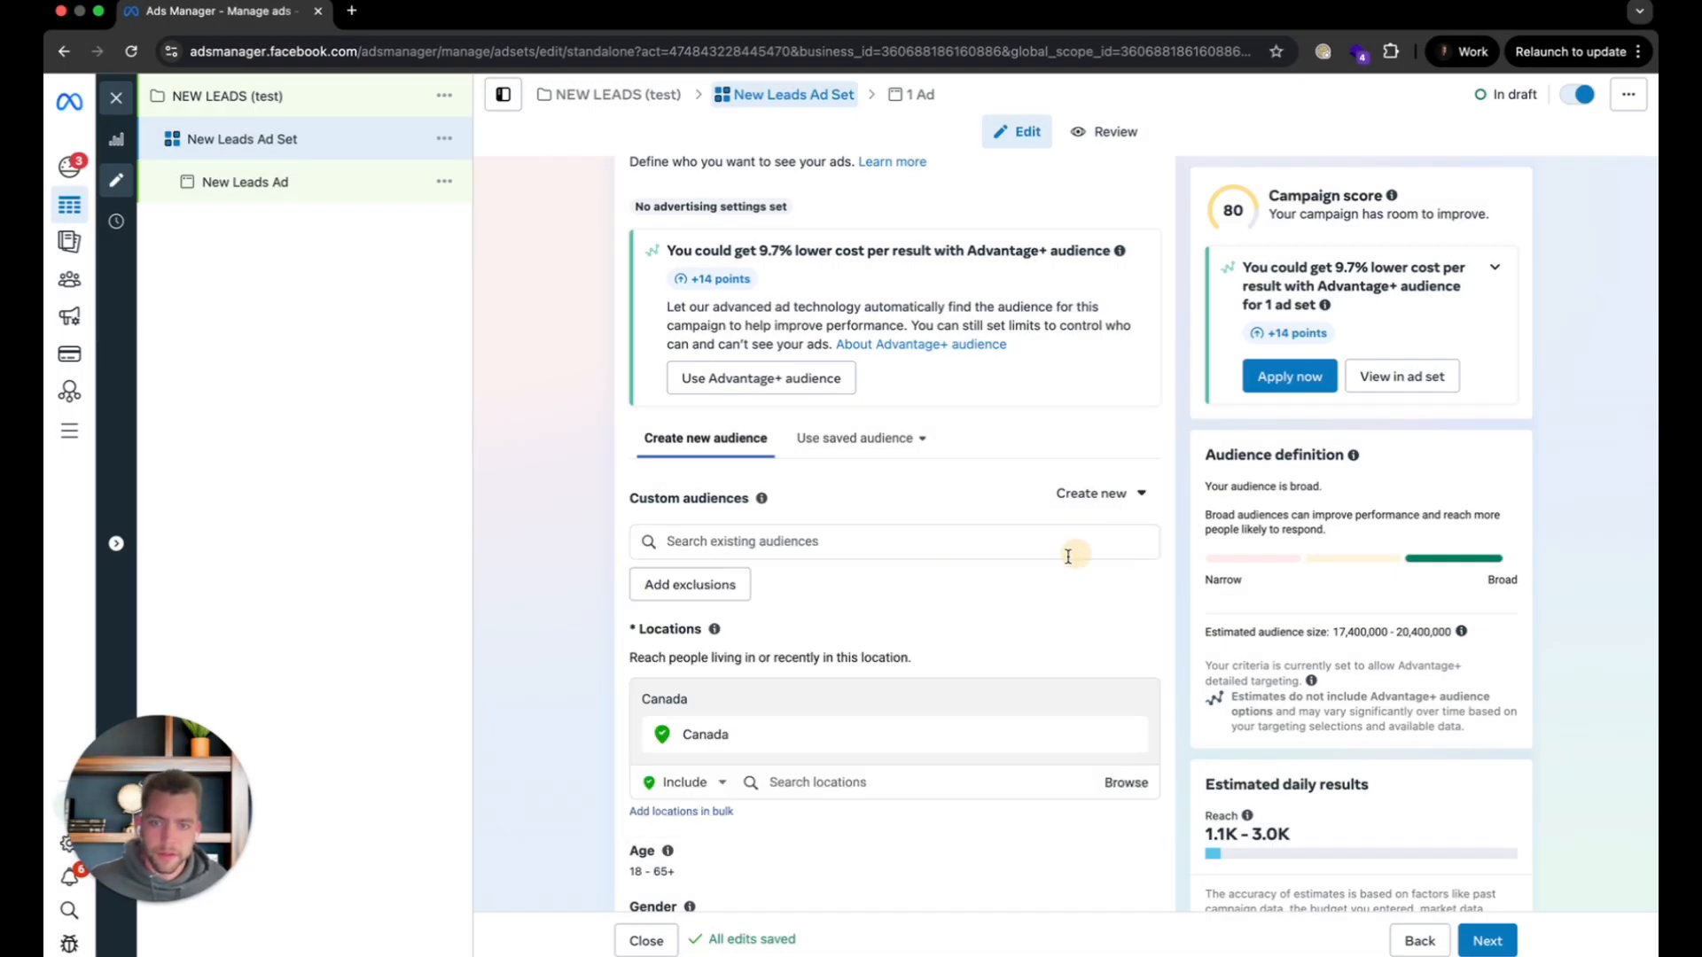
Search the detailed targeting options for "home owner" and look through the matching interests, demographics and behaviors.
scroll(1068, 556, "down", 5)
left_click(813, 605)
type("home owner")
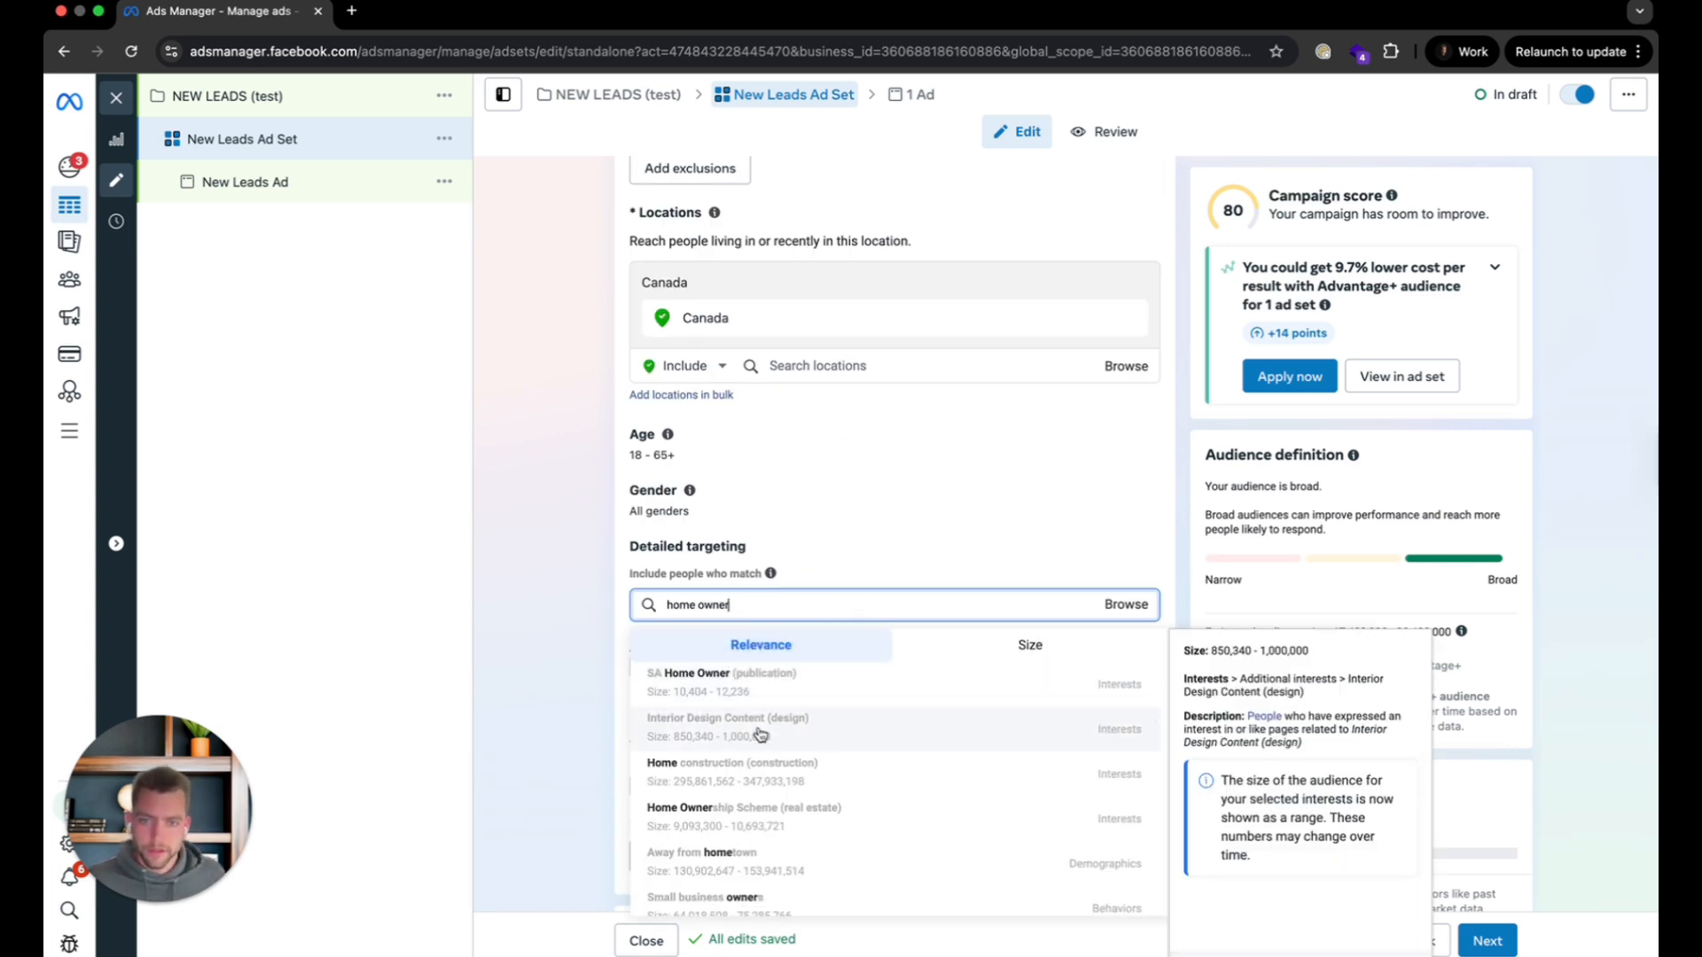
scroll(820, 892, "down", 3)
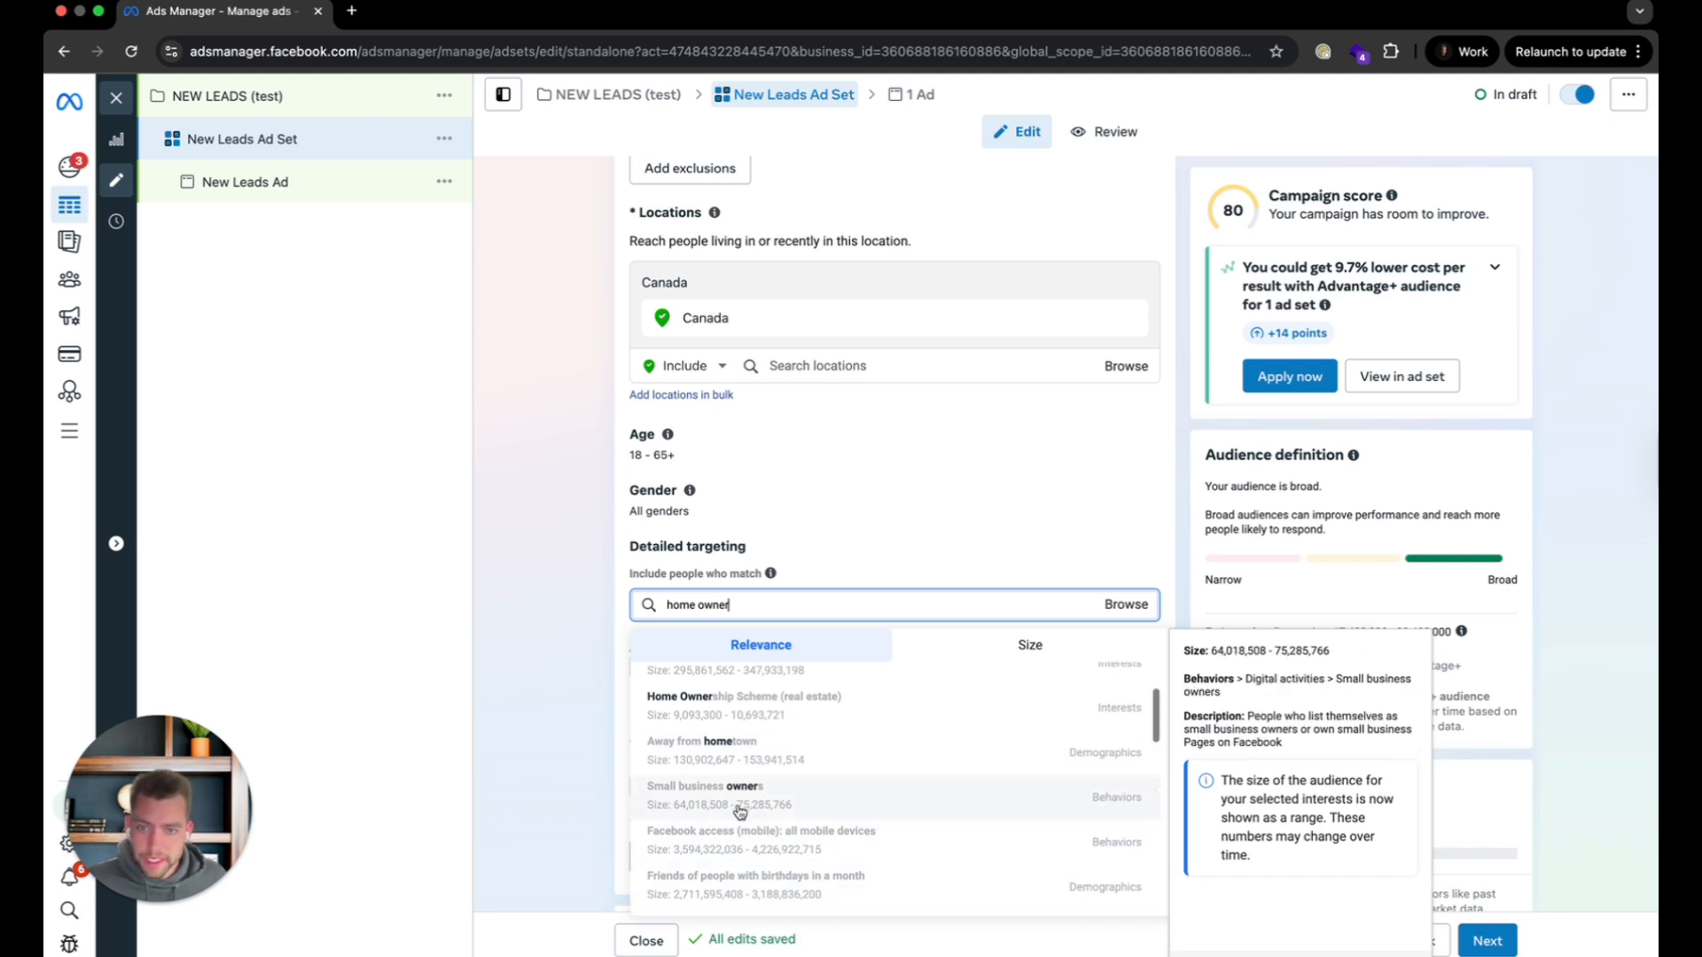
scroll(802, 768, "up", 3)
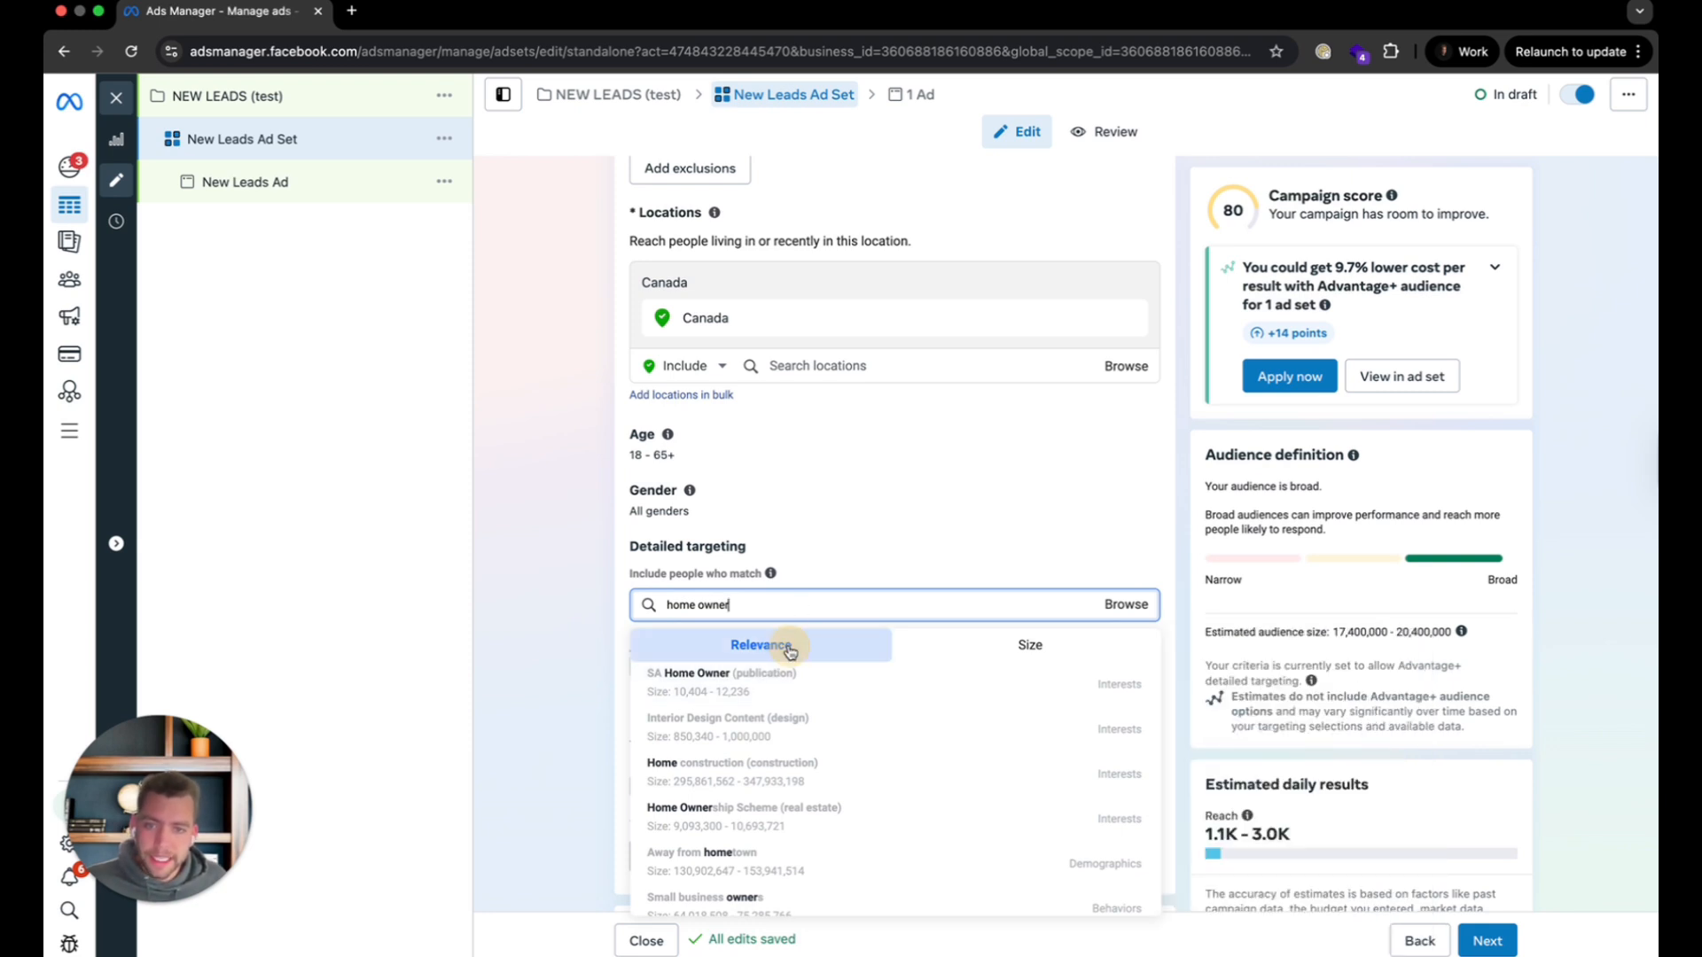
Examine the suggested job titles, interests and behaviors for detailed targeting without a search term, and close the suggestions.
left_click(773, 603)
mouse_move(778, 776)
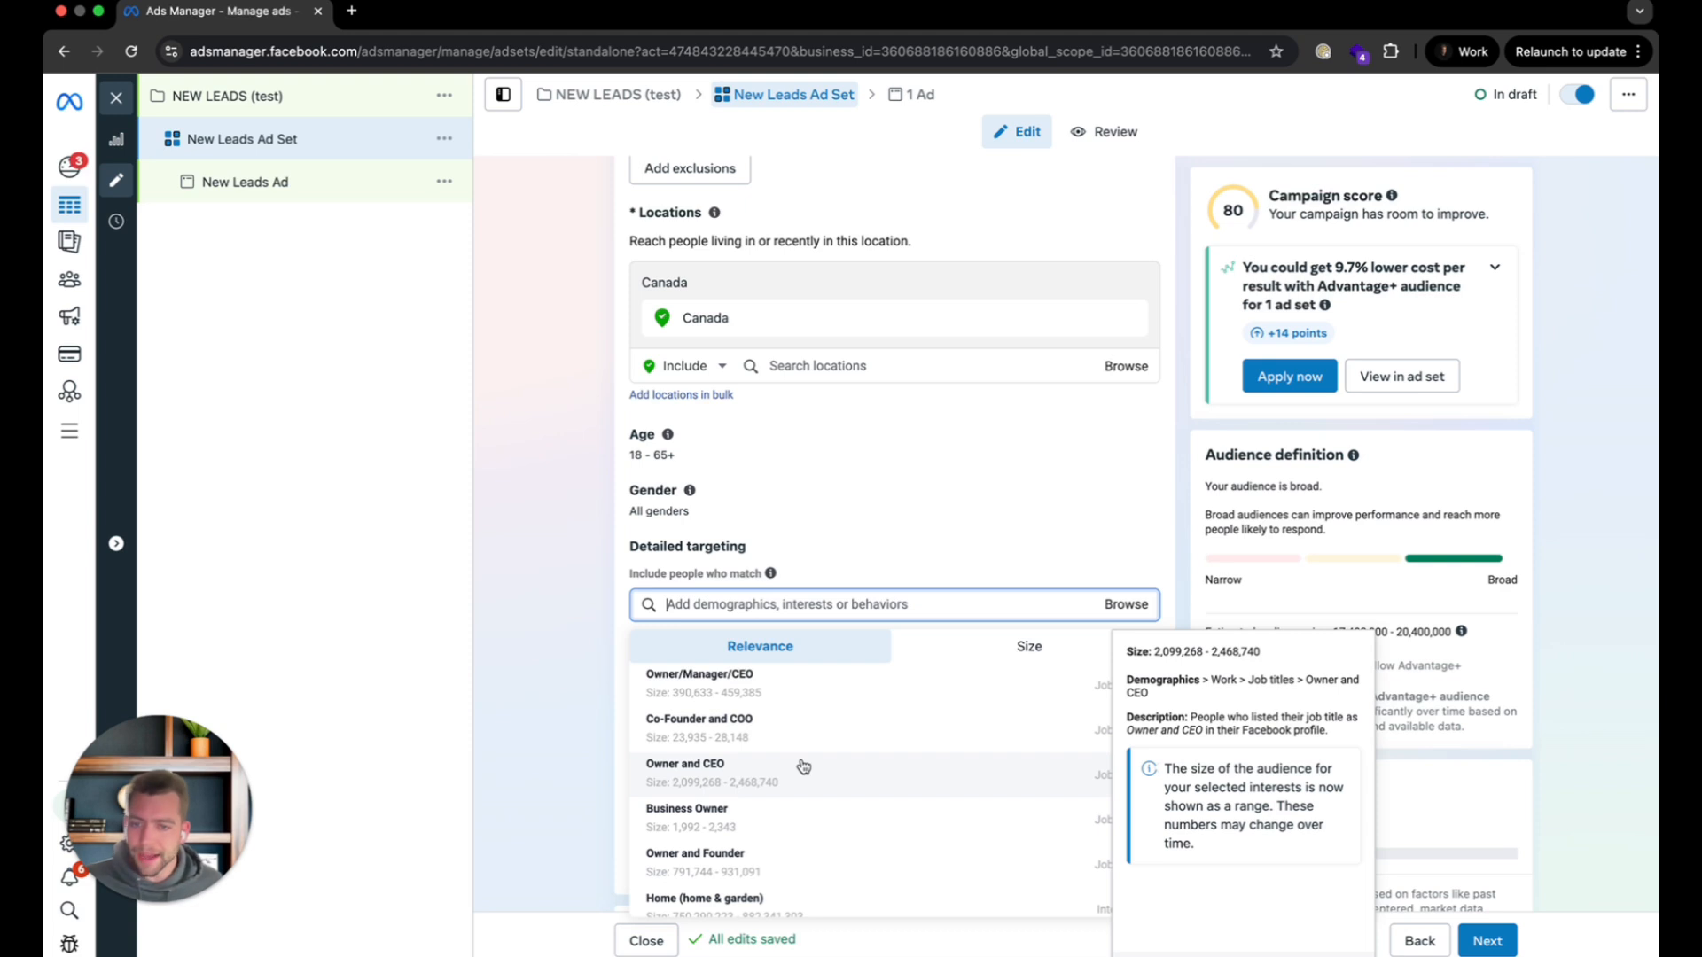
scroll(832, 816, "down", 5)
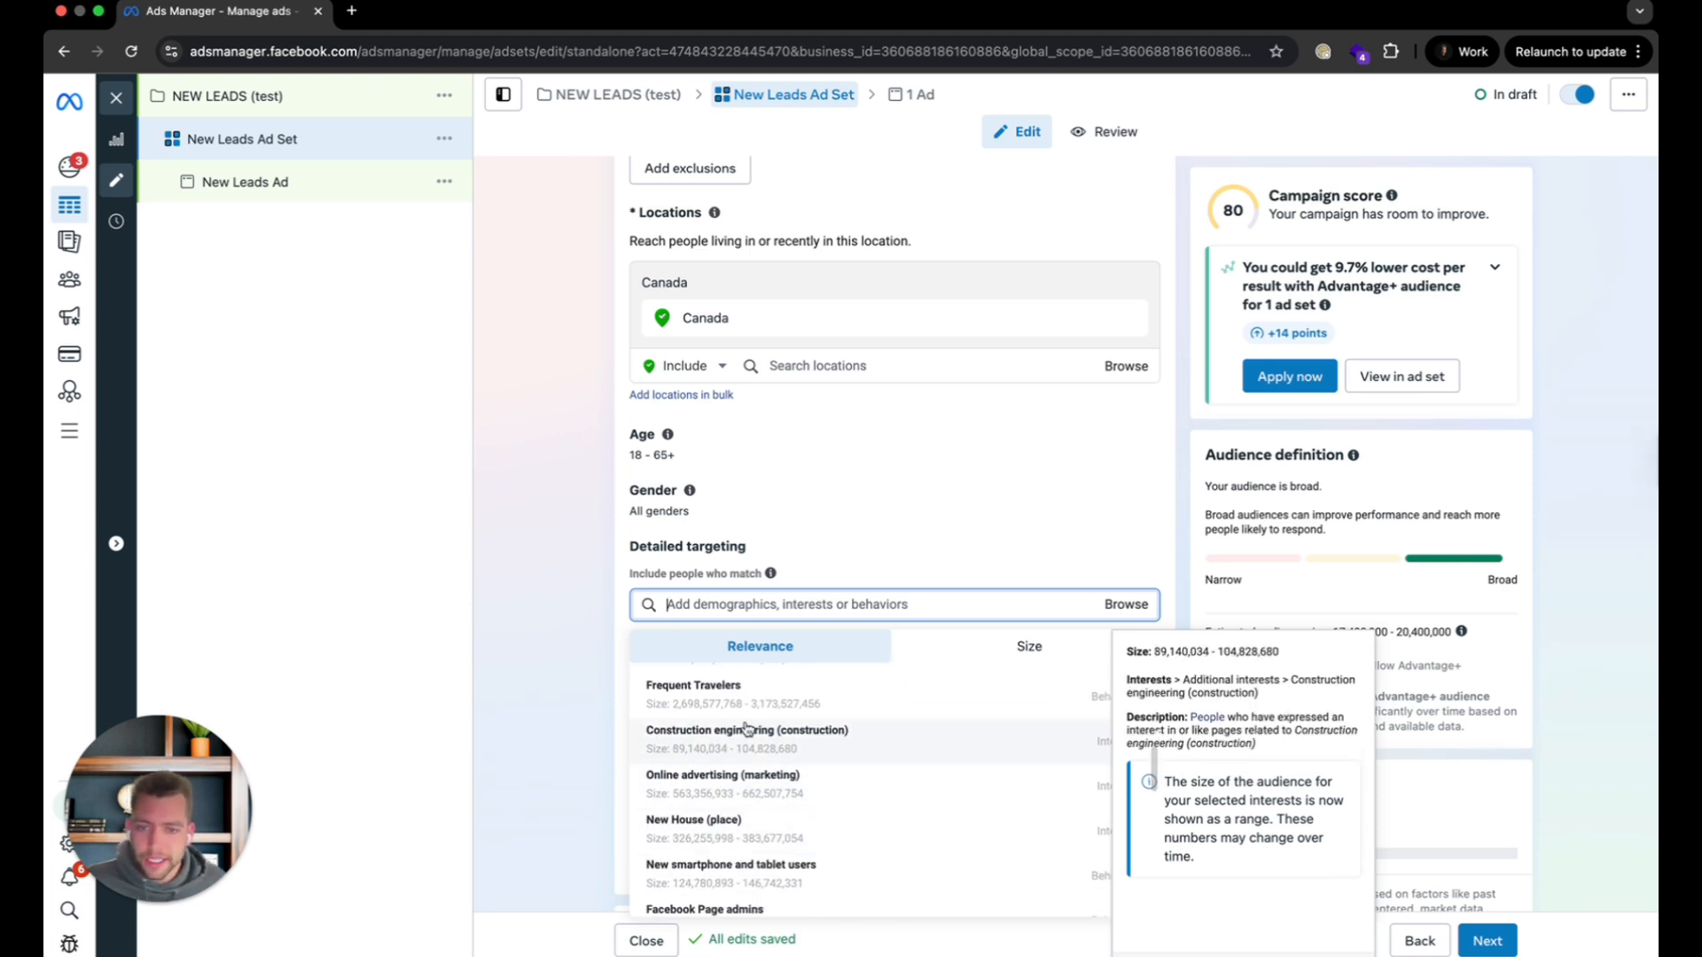
scroll(748, 729, "up", 4)
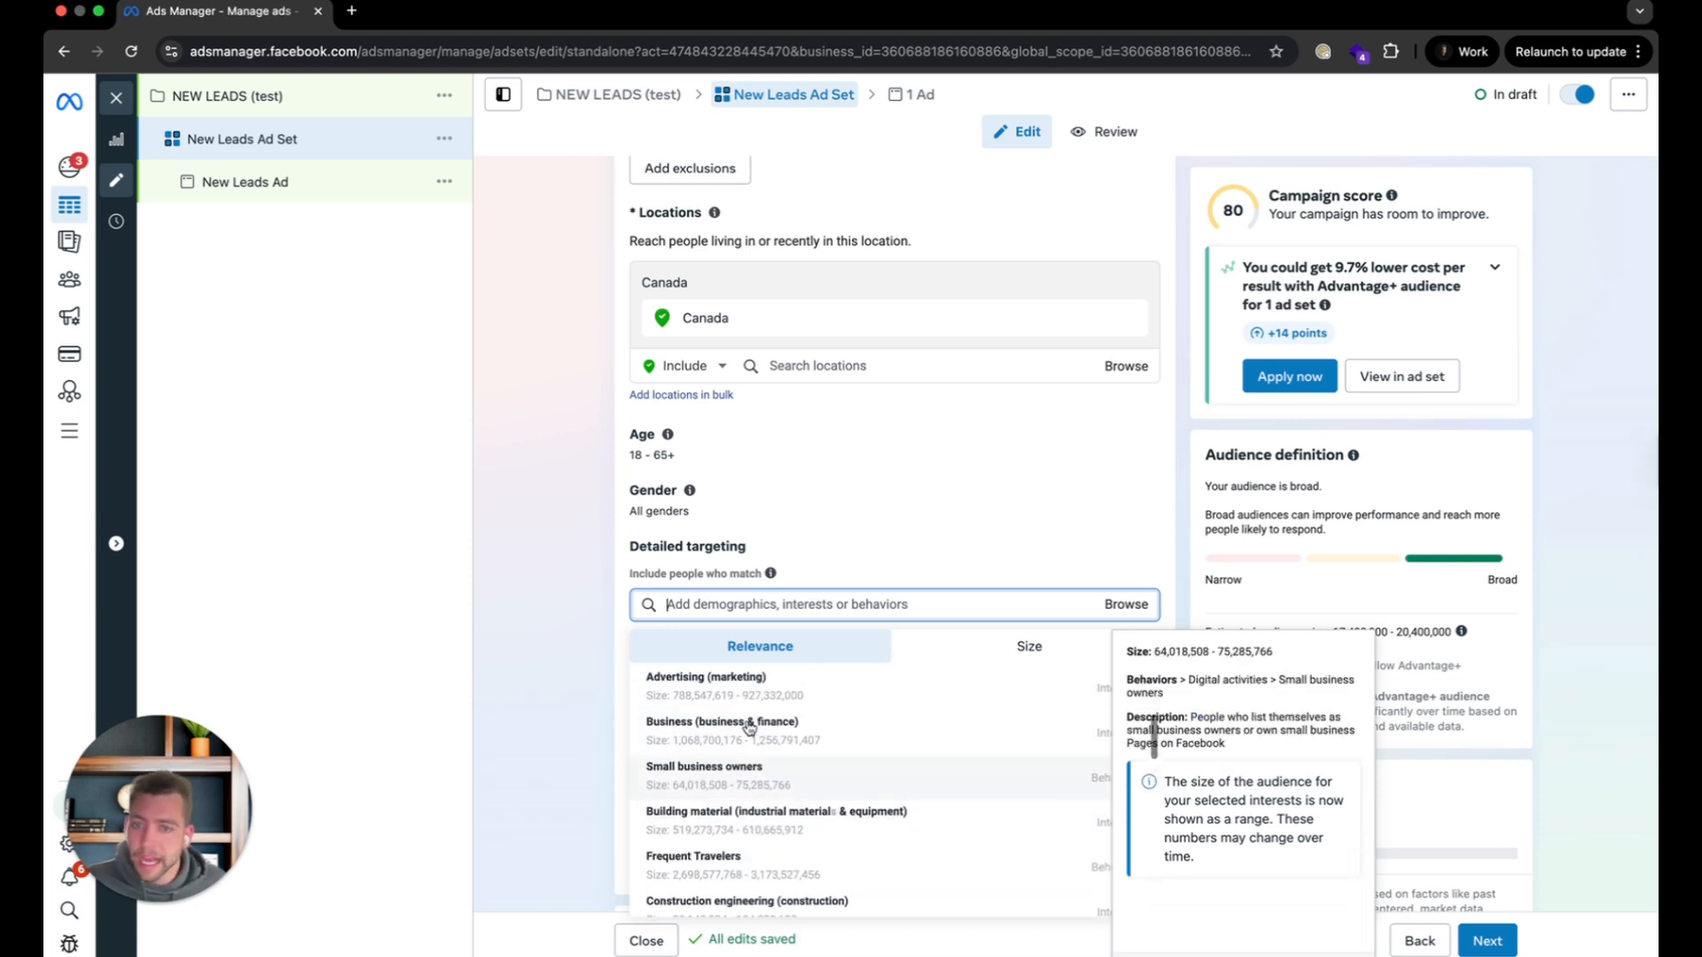
scroll(747, 728, "up", 3)
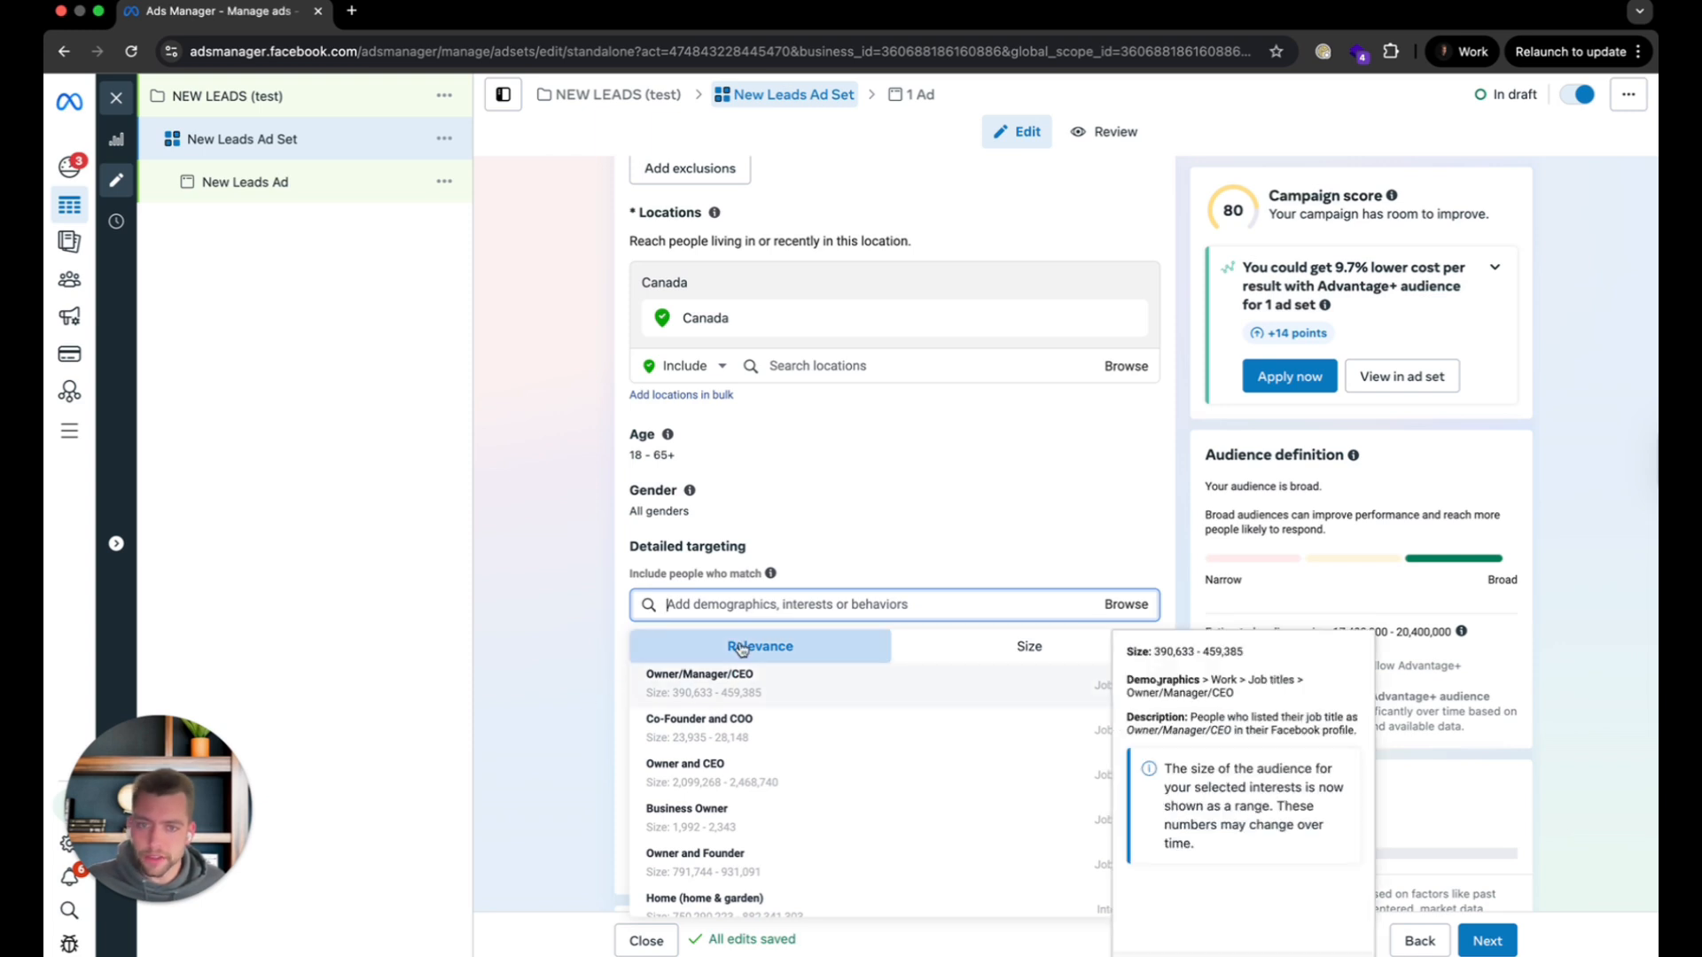
left_click(567, 661)
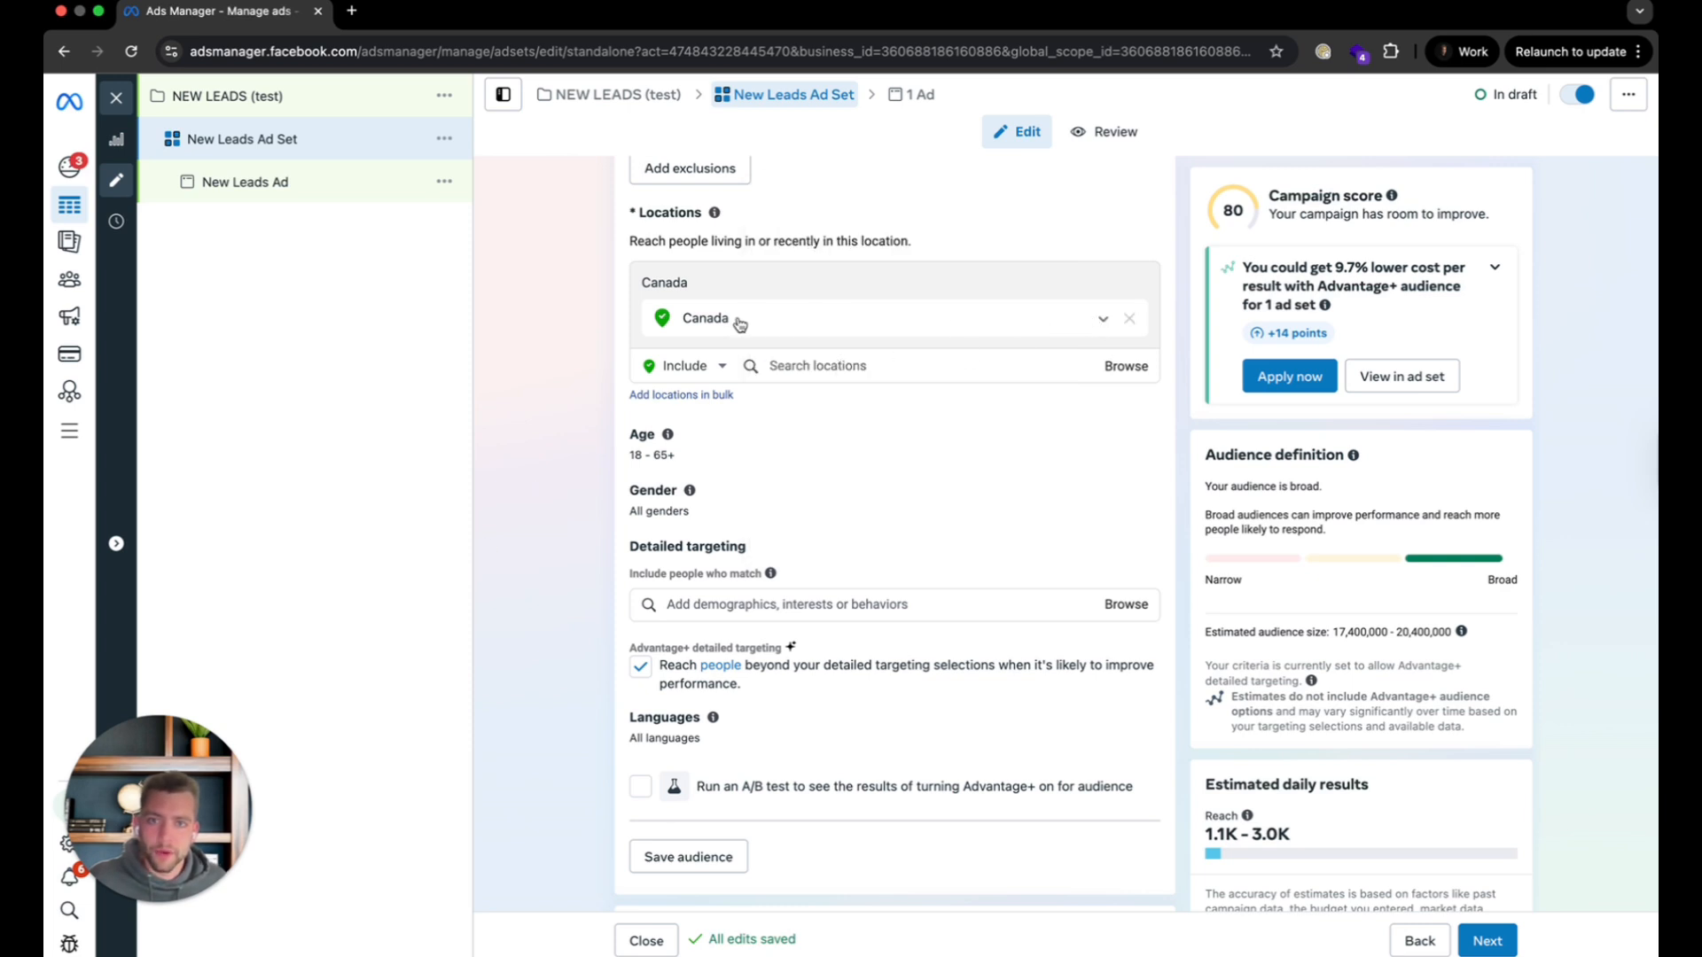
Show the included Canada location on the map, and open the New Leads Ad for editing.
left_click(856, 331)
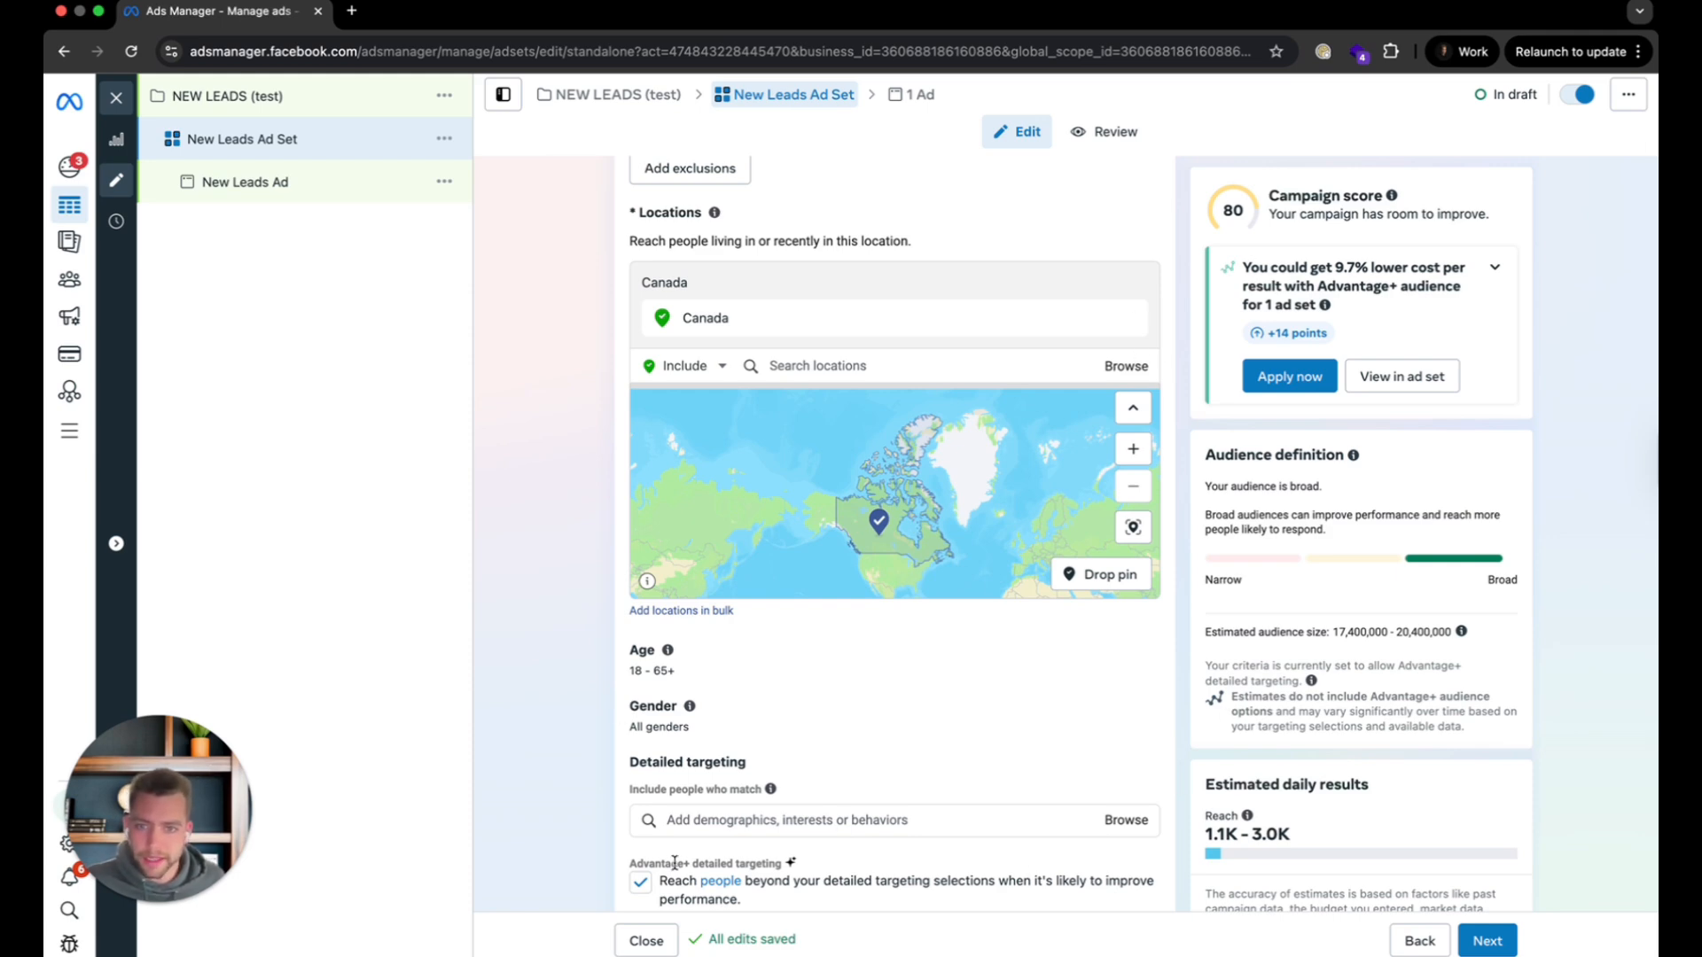
scroll(674, 862, "down", 8)
left_click(257, 176)
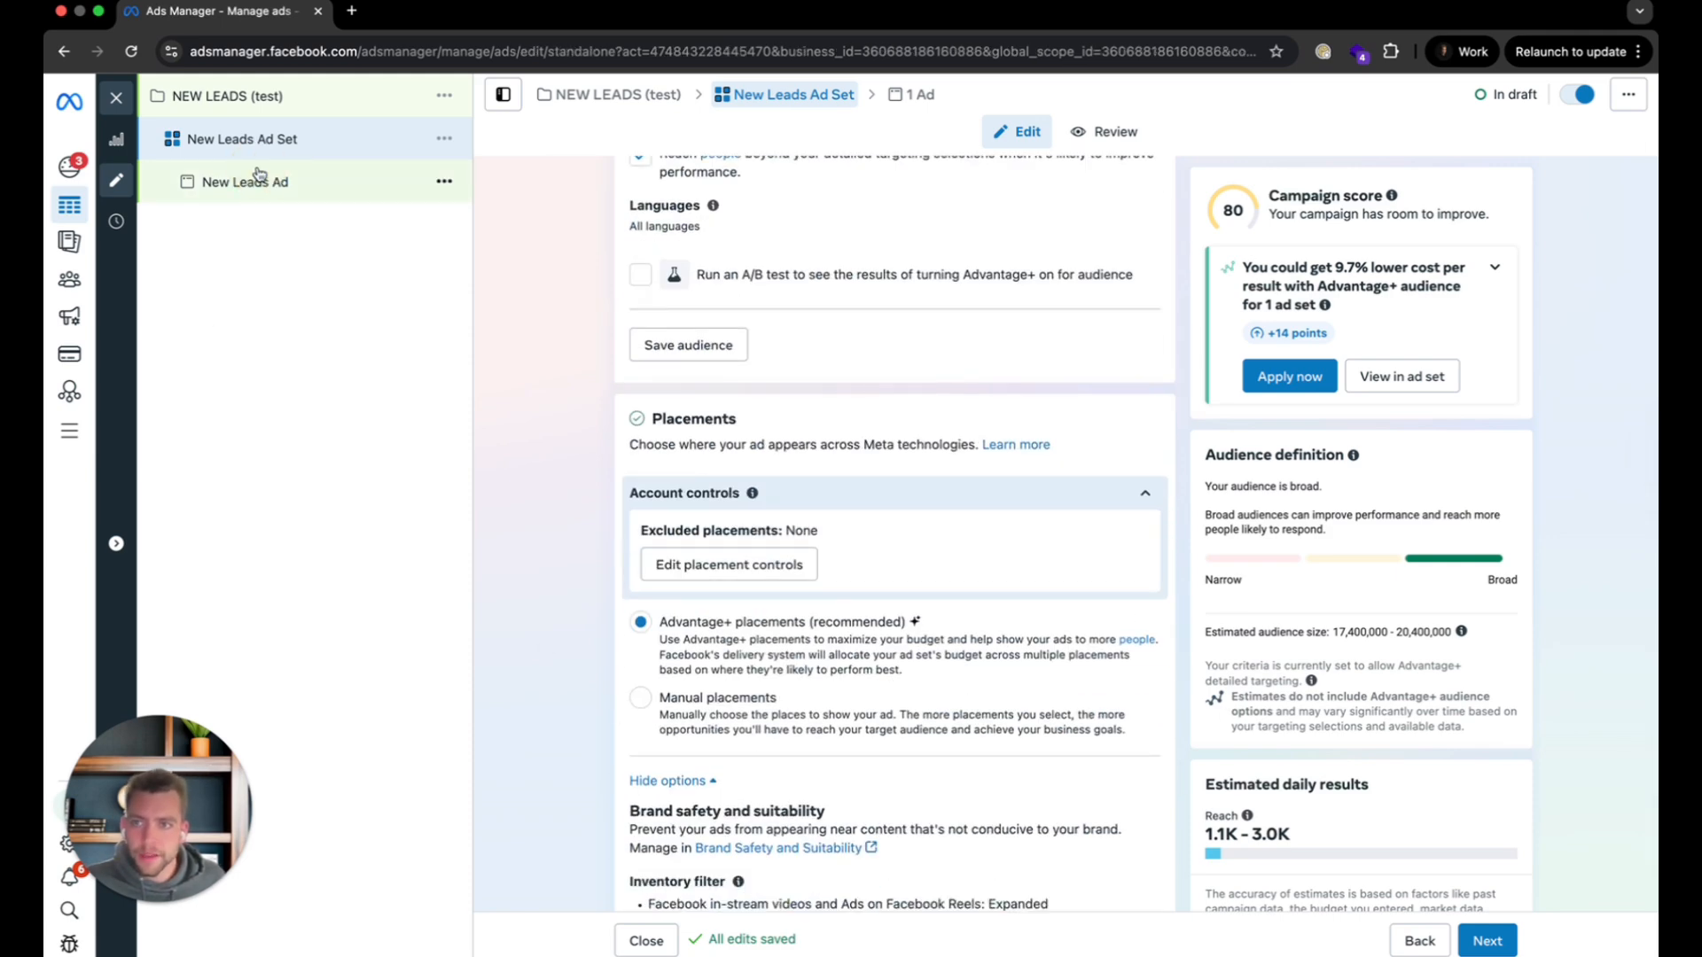
Review the New Leads Ad's setup and its destination section, going through the list of active lead forms.
scroll(668, 426, "down", 8)
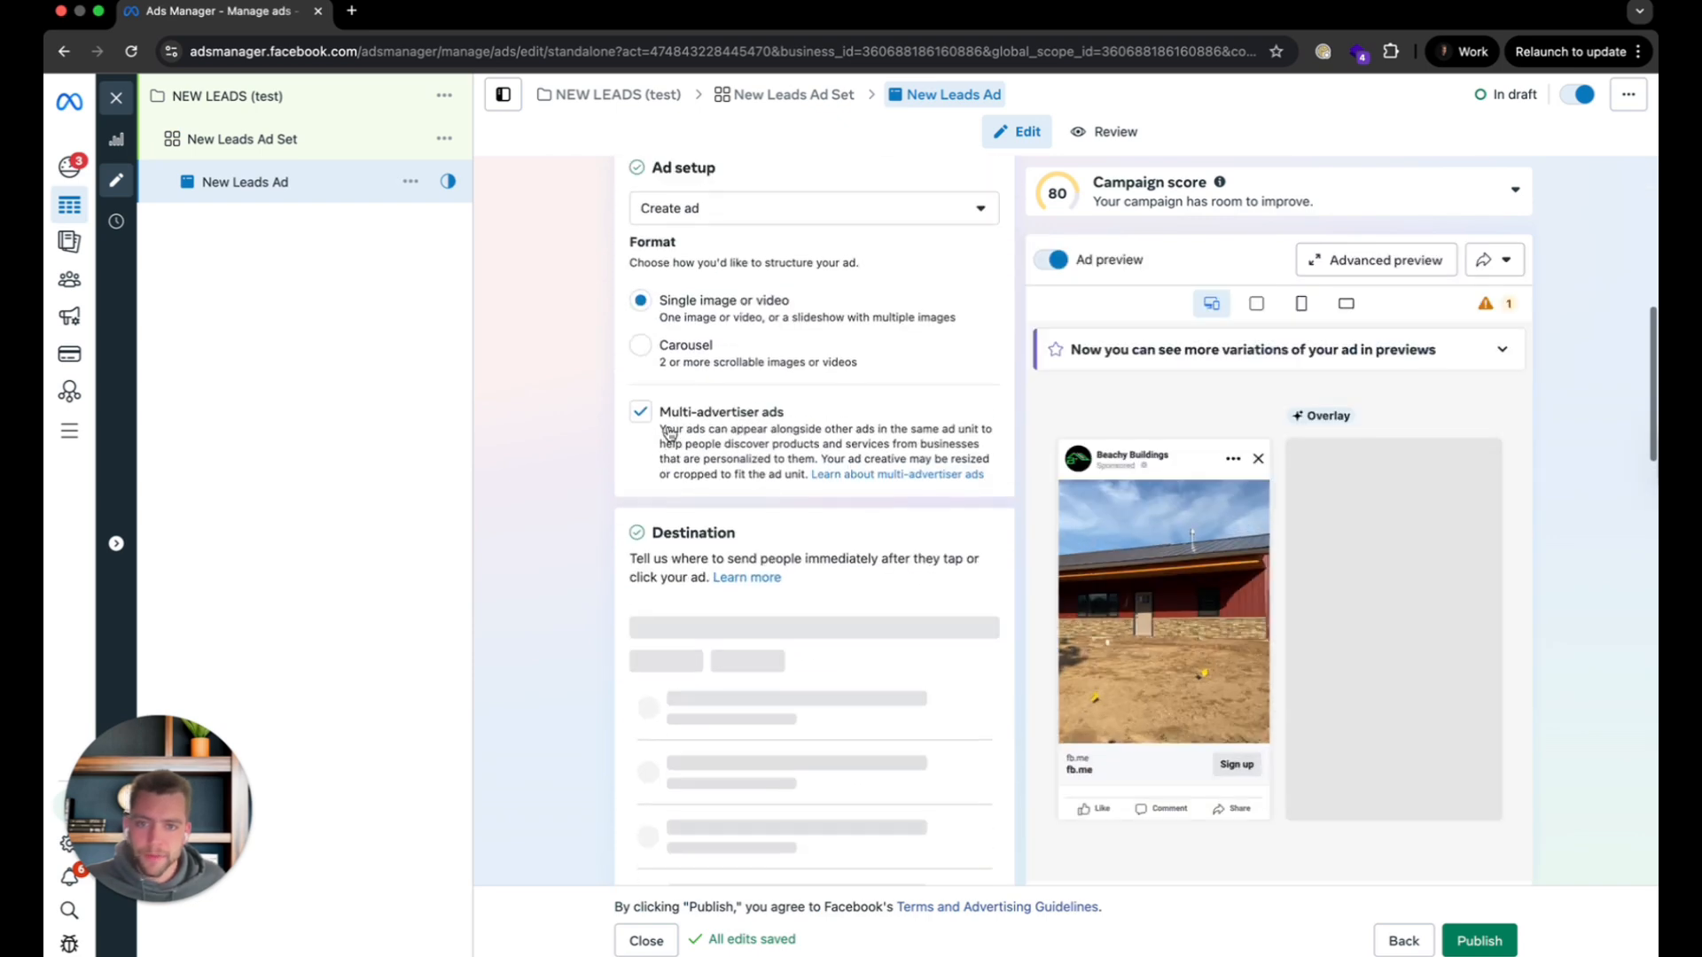
scroll(642, 367, "down", 6)
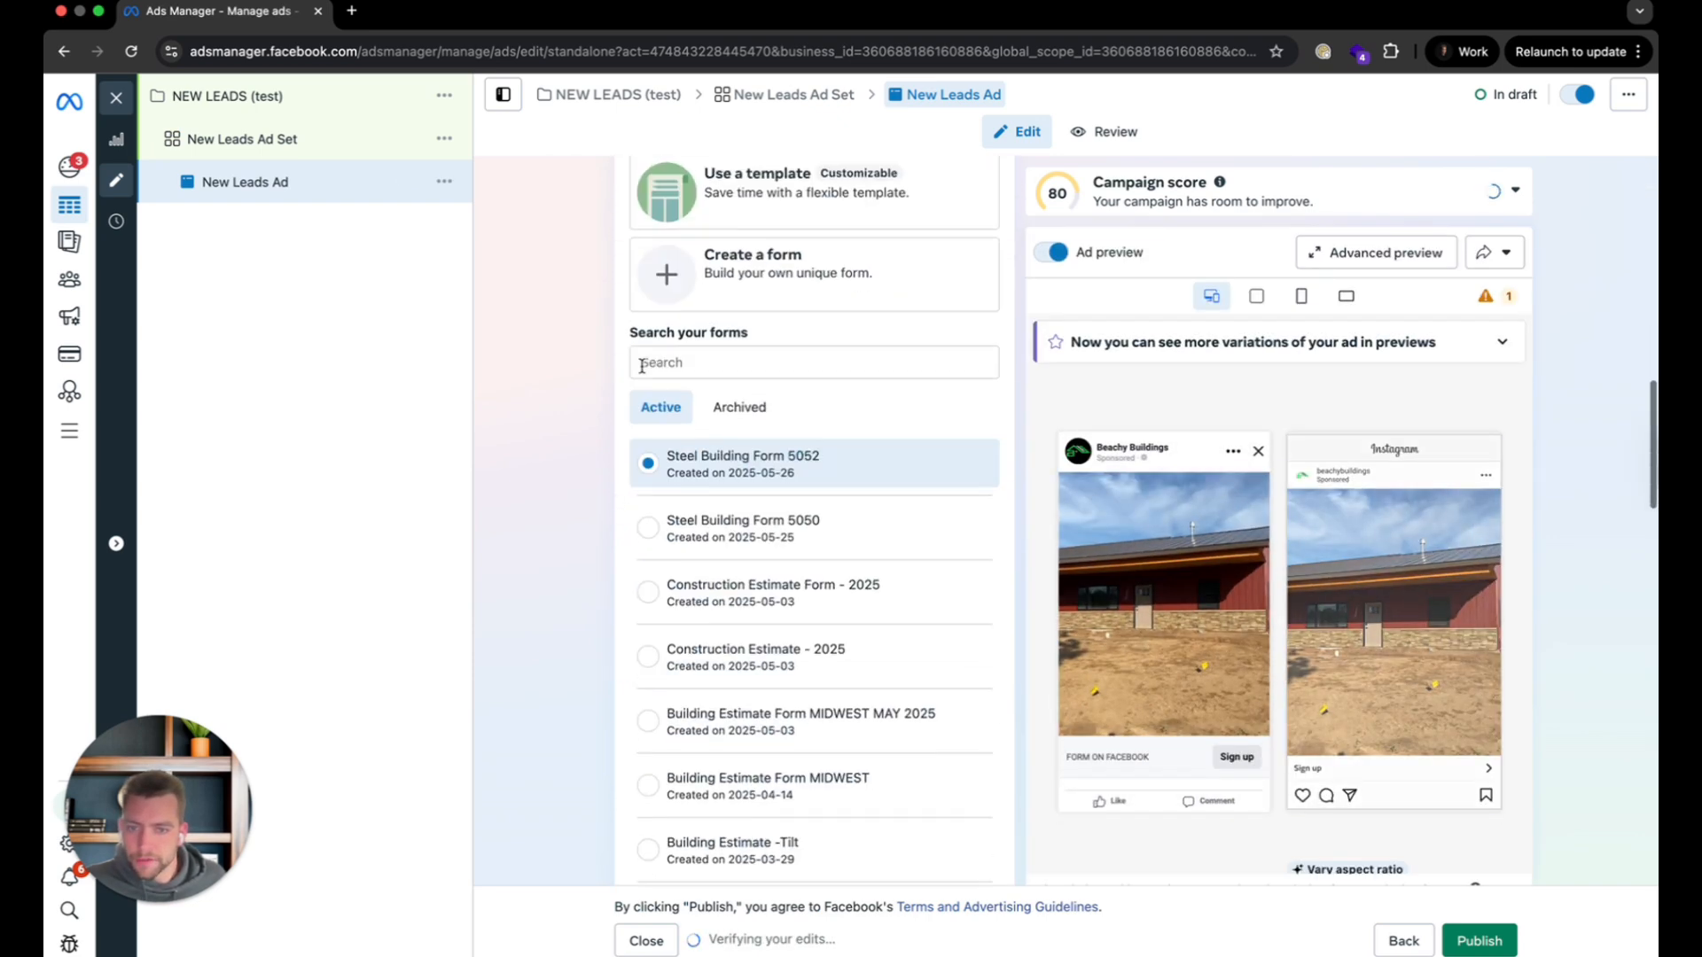
scroll(642, 366, "down", 4)
scroll(644, 372, "up", 2)
scroll(578, 395, "down", 15)
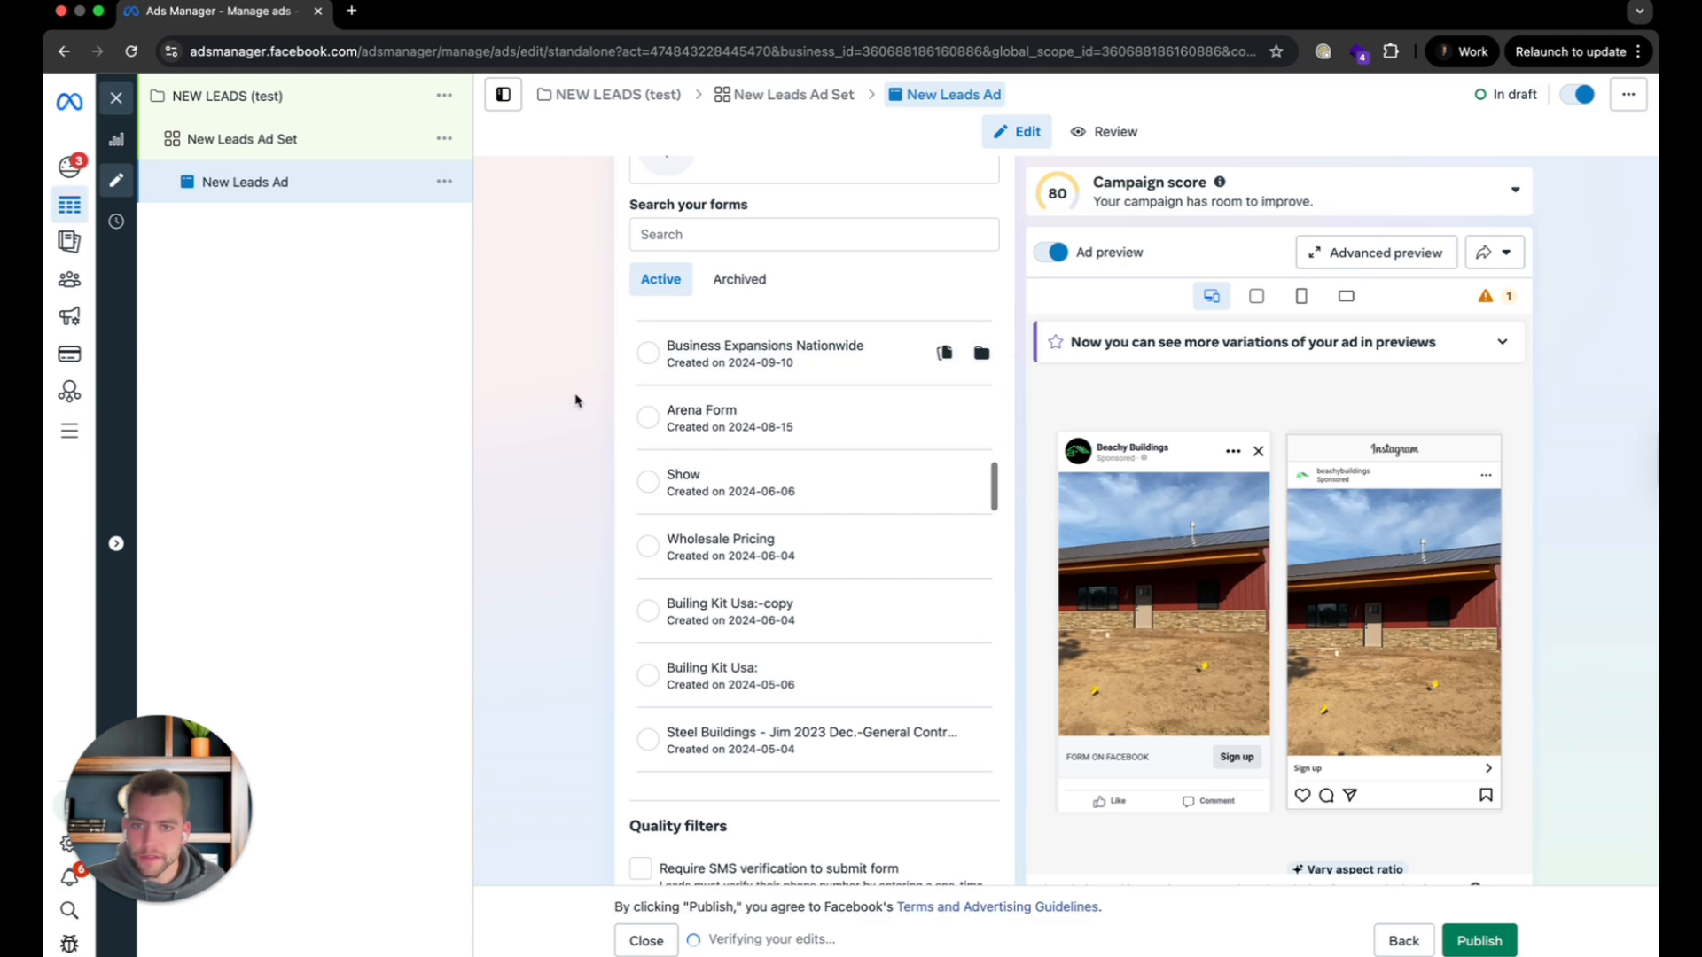
scroll(551, 412, "down", 5)
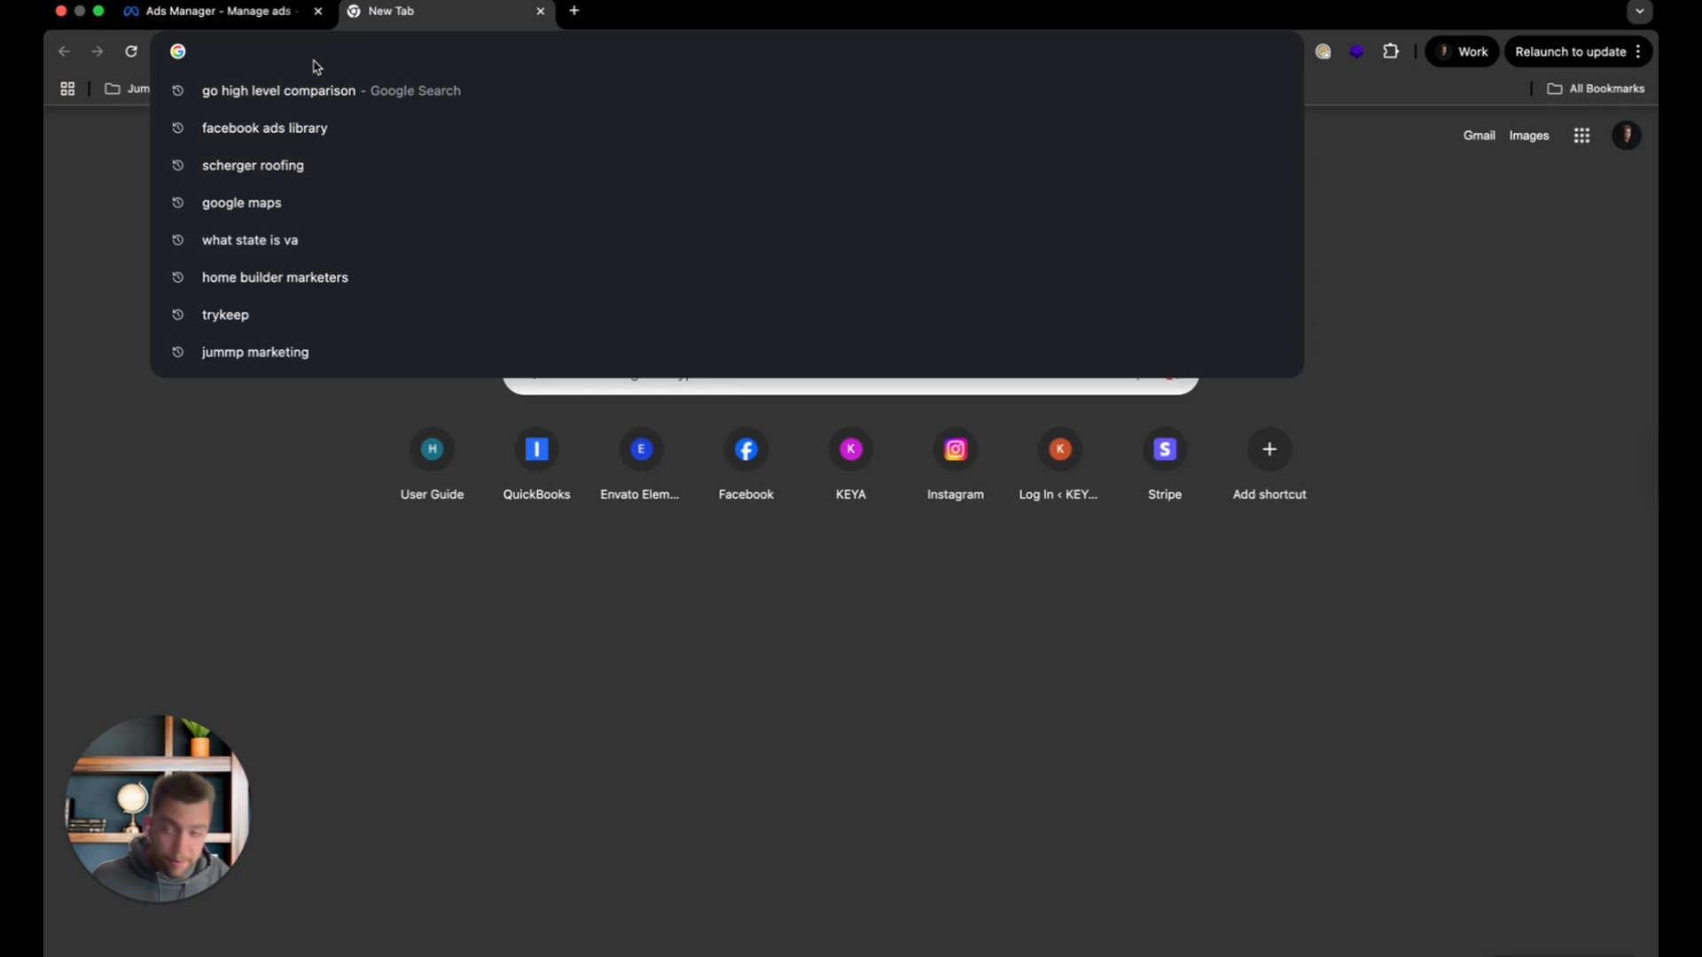
Load the homebuildermarketers.com website in the new browser tab.
type("home")
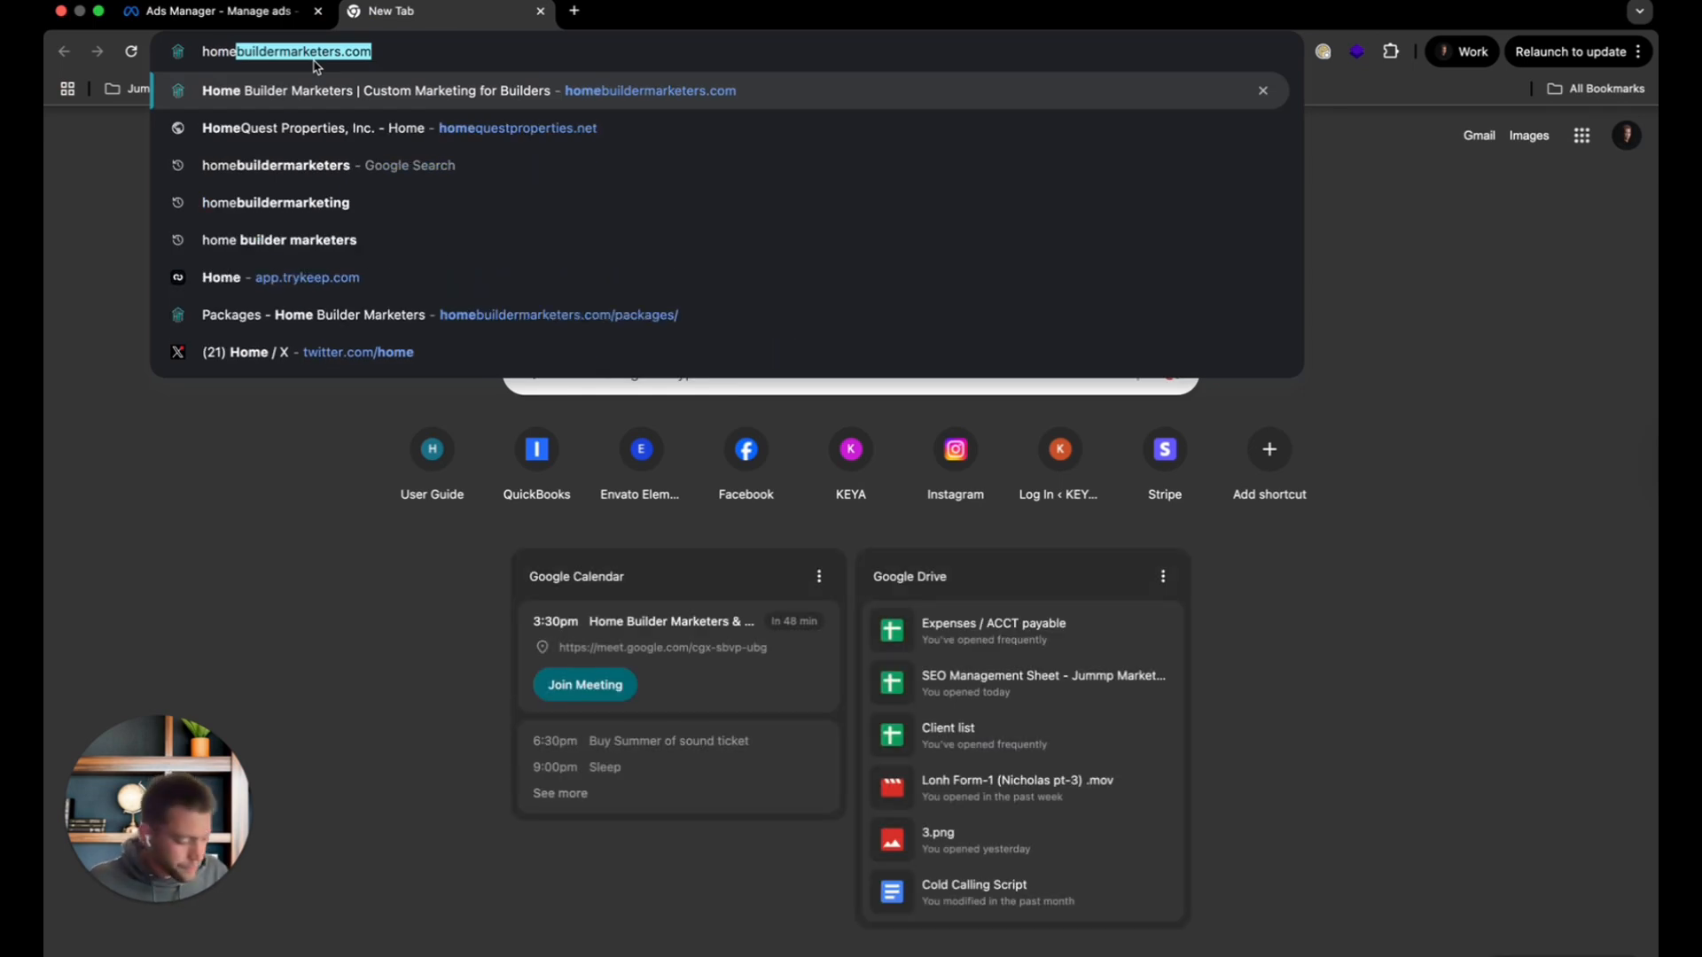
key("Return")
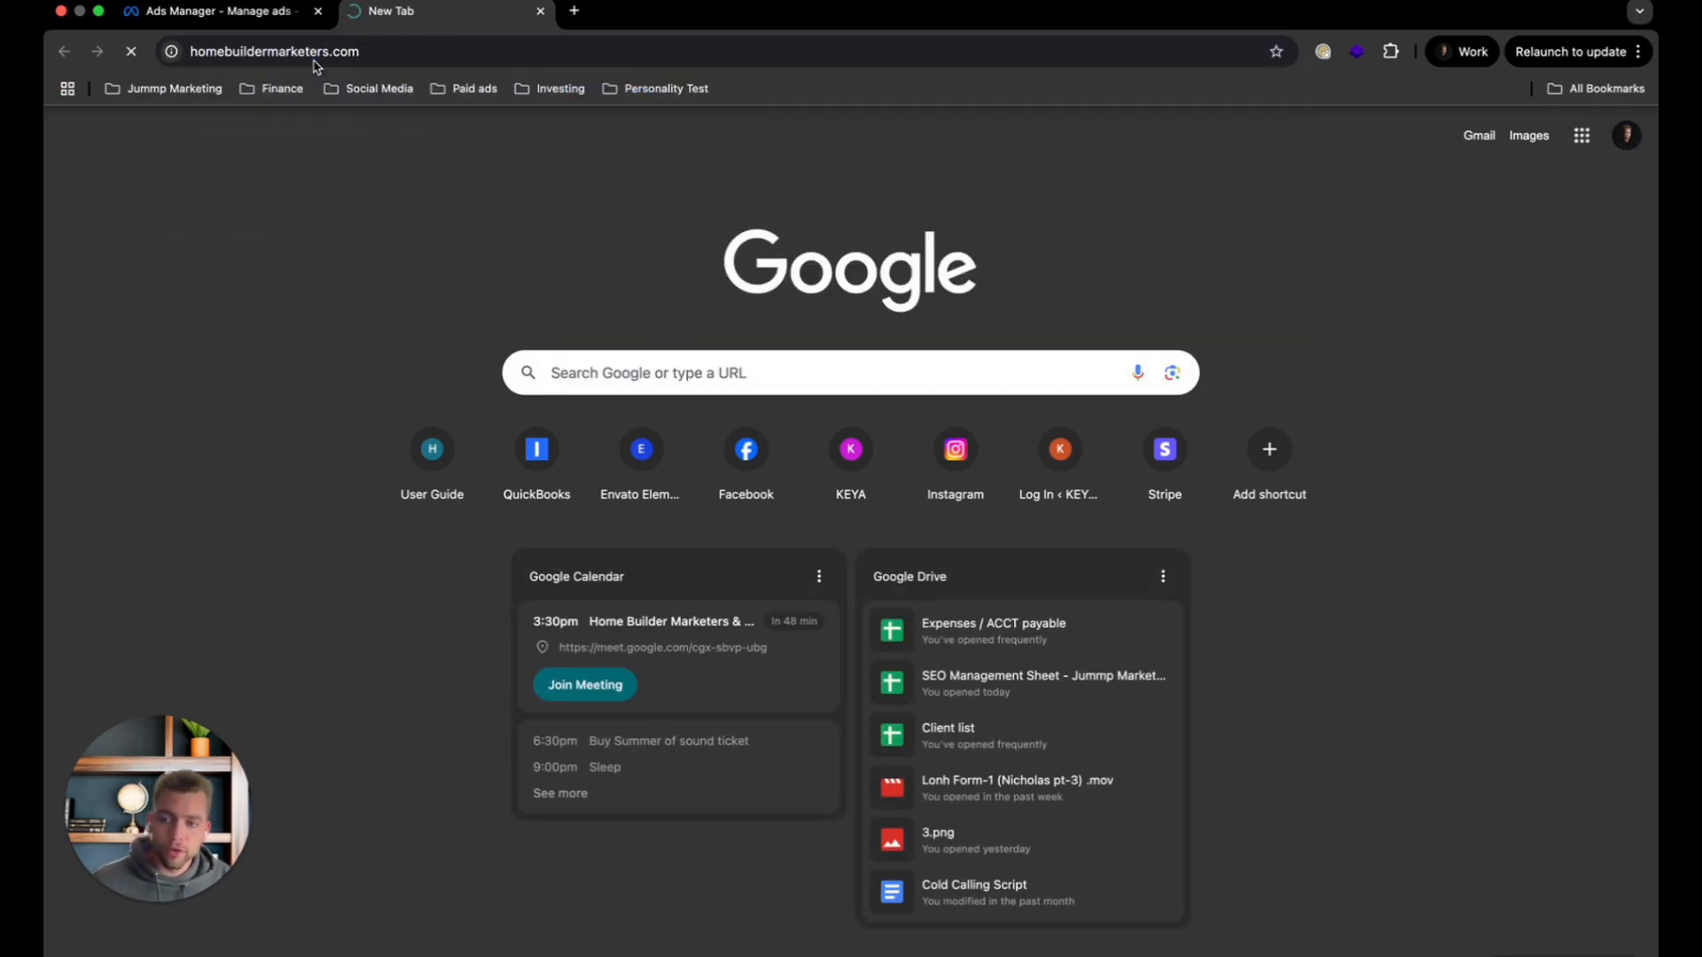